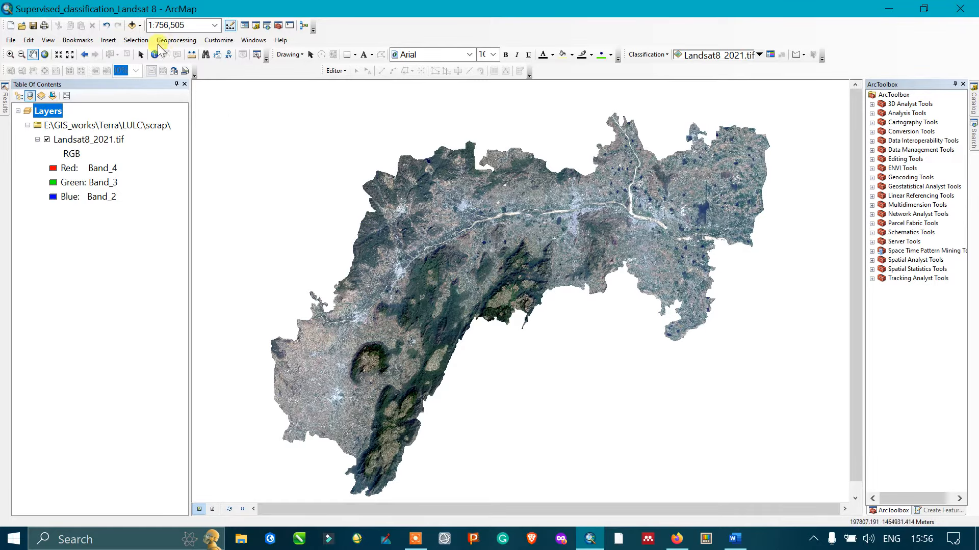
Step: Start adding data from the 2021 folder and select the Landsat 8 band rasters B1 to B6
click(140, 26)
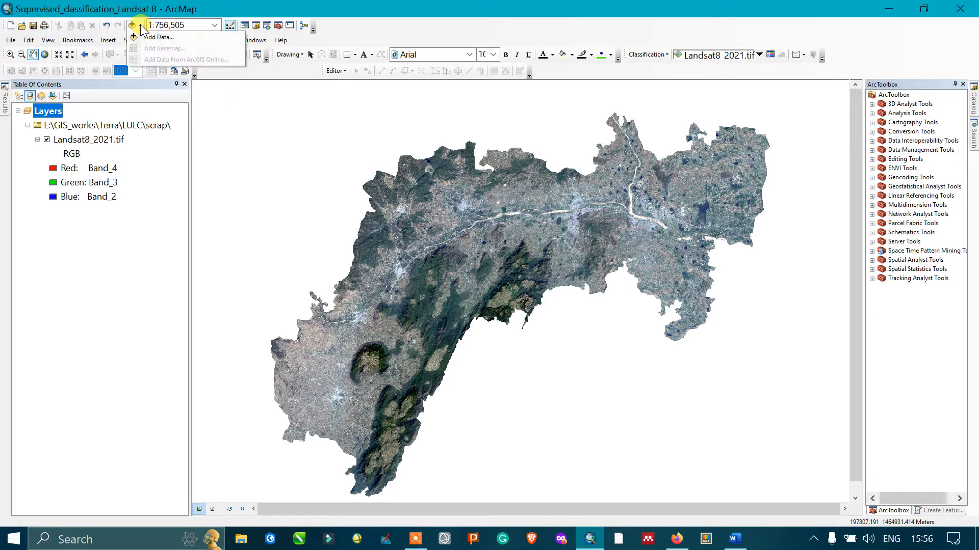
click(153, 34)
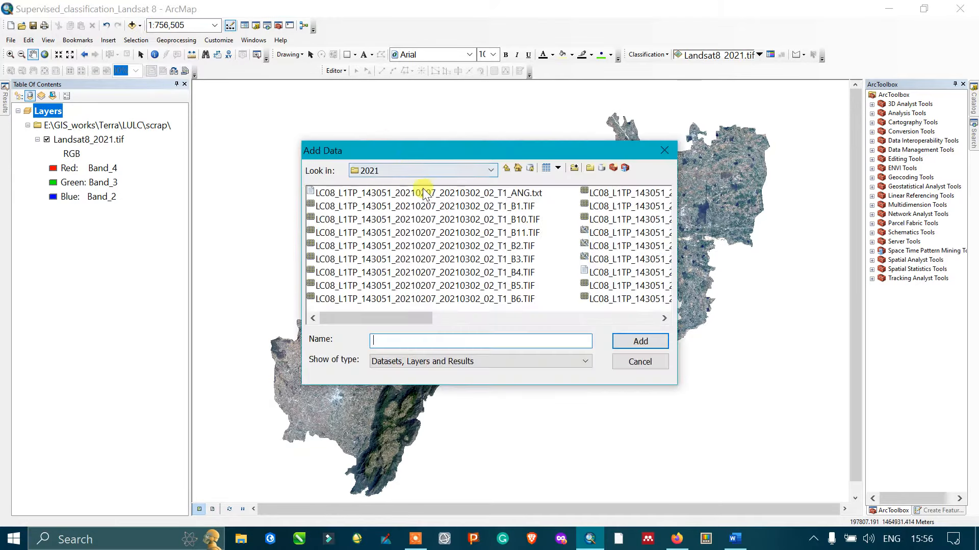
scroll(469, 201, right, 4)
scroll(489, 207, left, 4)
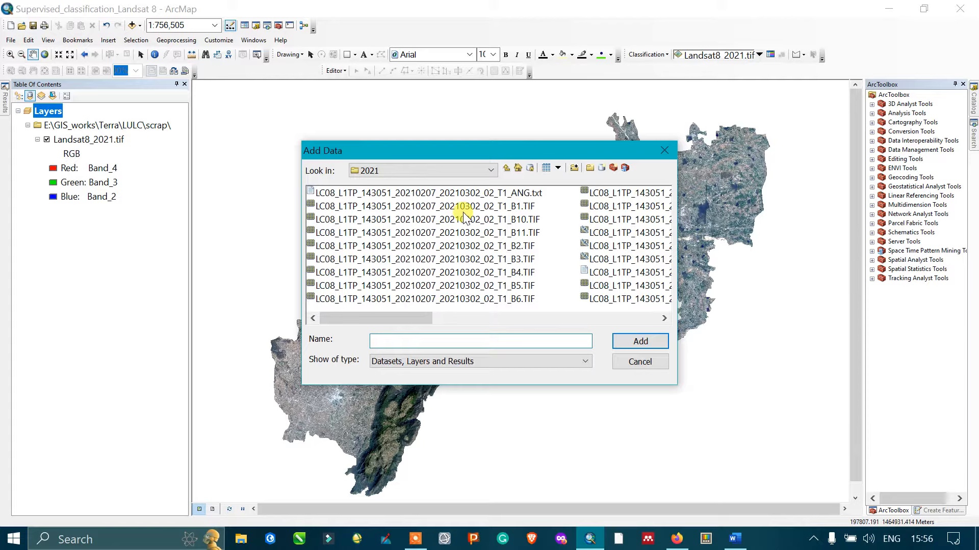
scroll(489, 221, right, 2)
scroll(505, 227, left, 2)
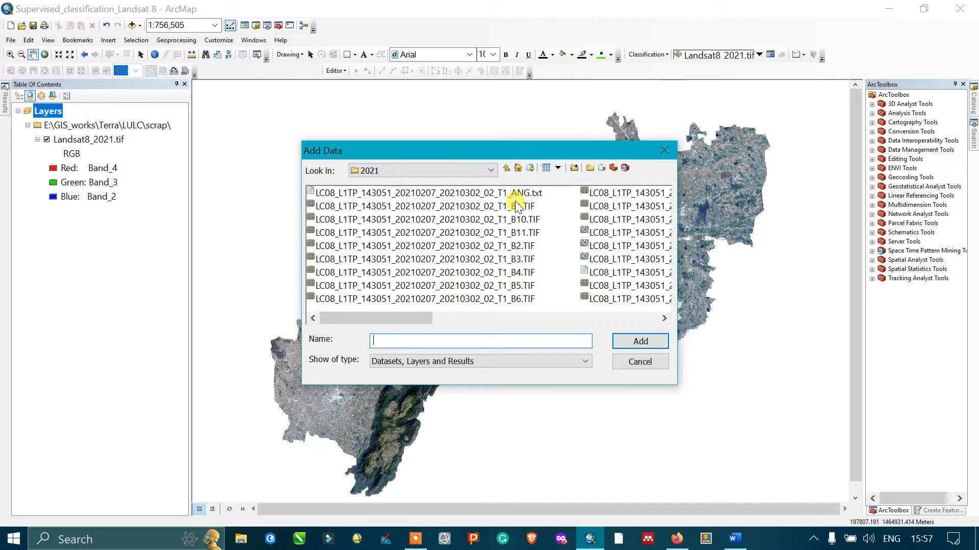
click(514, 206)
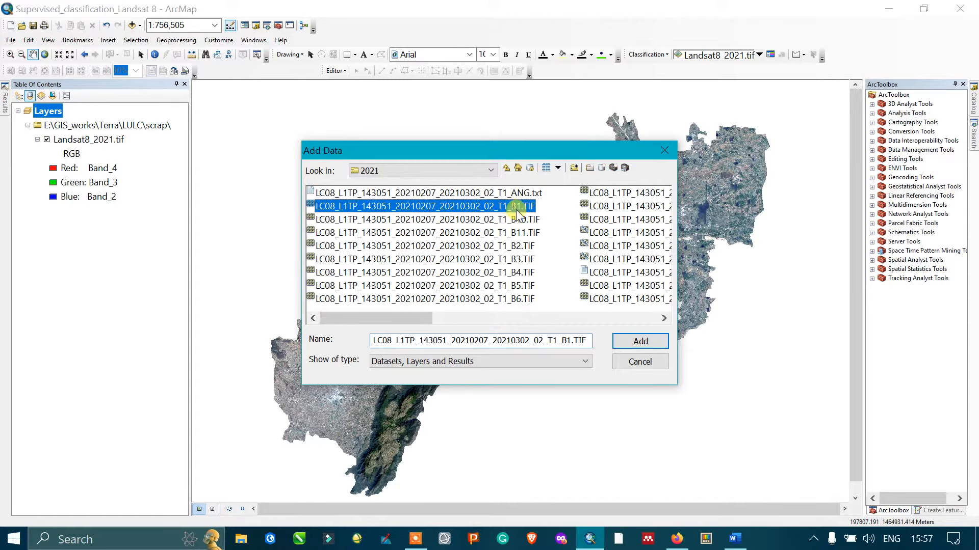
ctrl+click(517, 245)
ctrl+click(519, 259)
ctrl+click(520, 272)
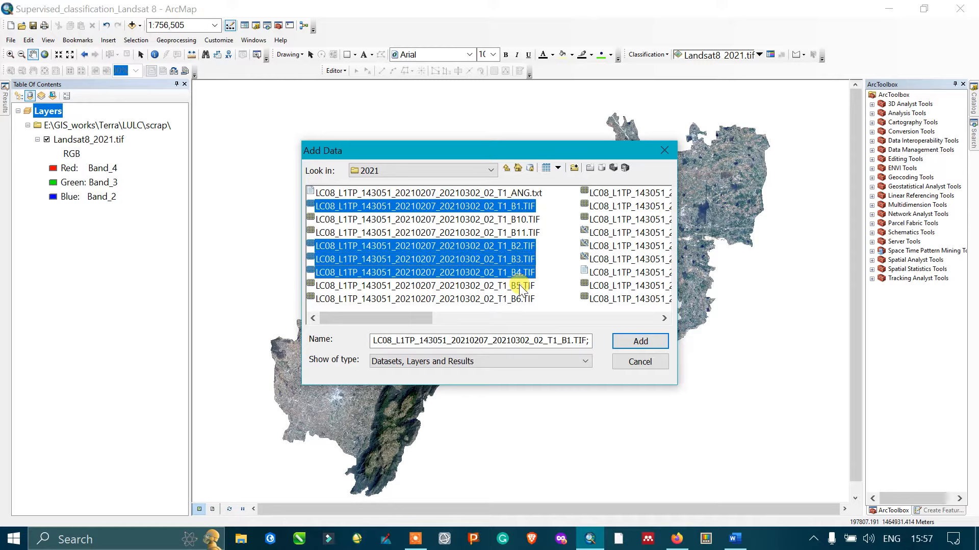
ctrl+click(523, 285)
ctrl+click(525, 299)
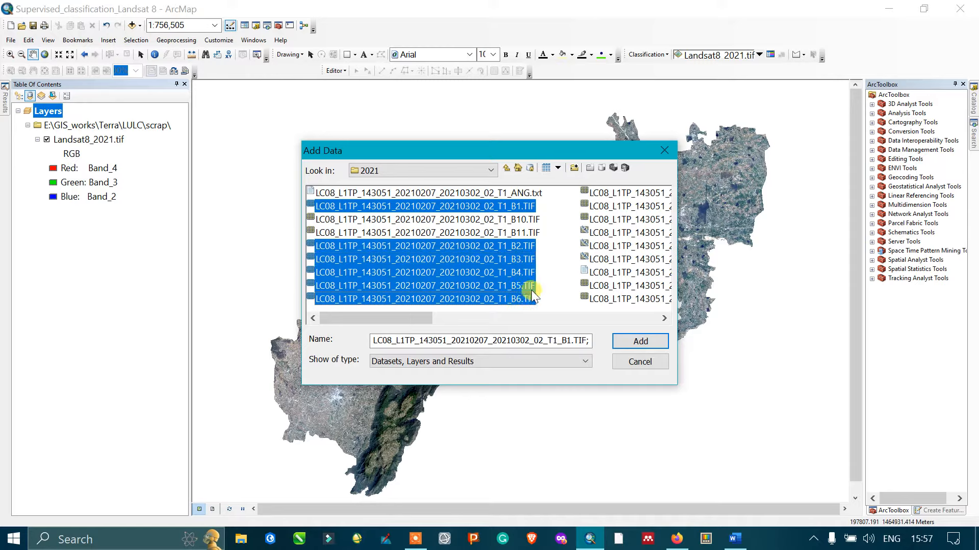
Step: Extend the file selection with the B7 to B11 rasters and add all eleven bands to the map
click(487, 320)
ctrl+click(515, 196)
ctrl+click(516, 208)
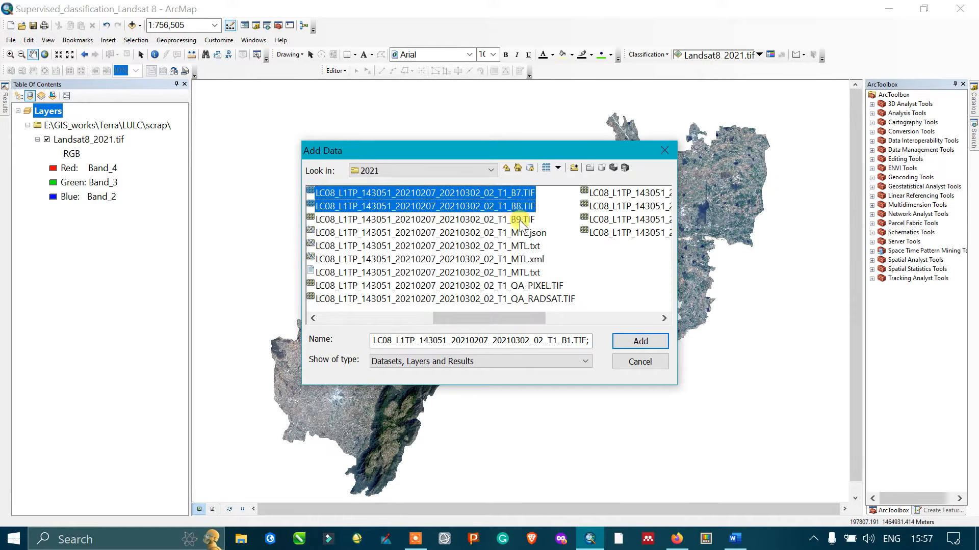
ctrl+click(520, 220)
drag(533, 318, 336, 312)
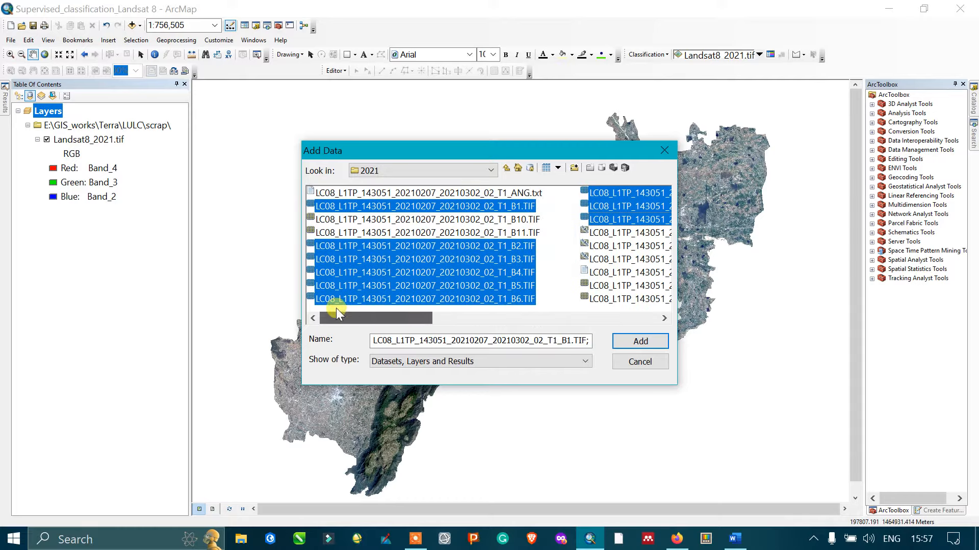
ctrl+click(488, 222)
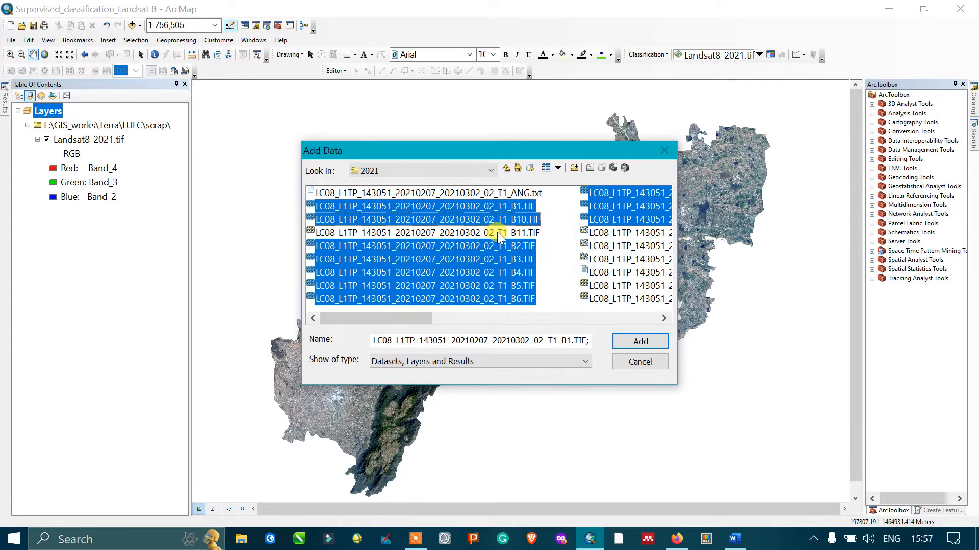
ctrl+click(498, 234)
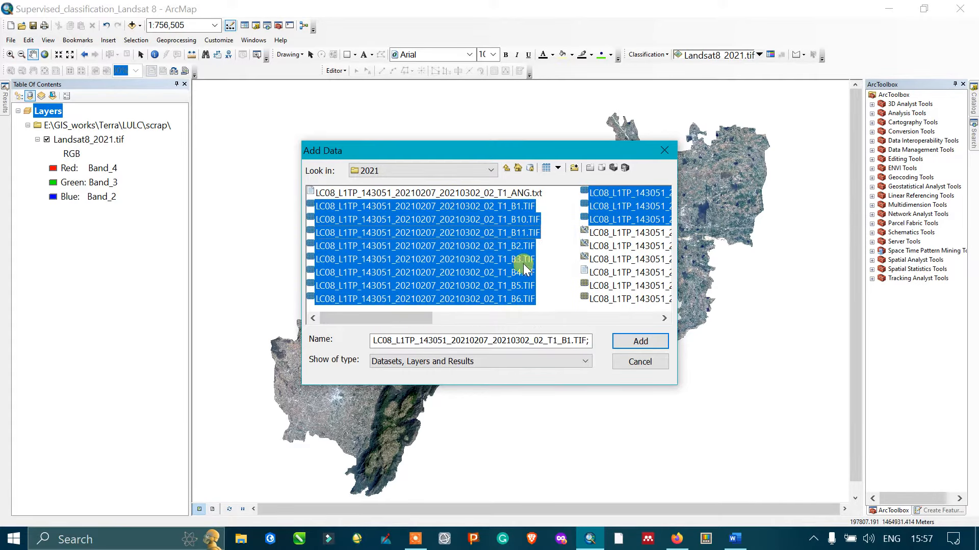
click(641, 340)
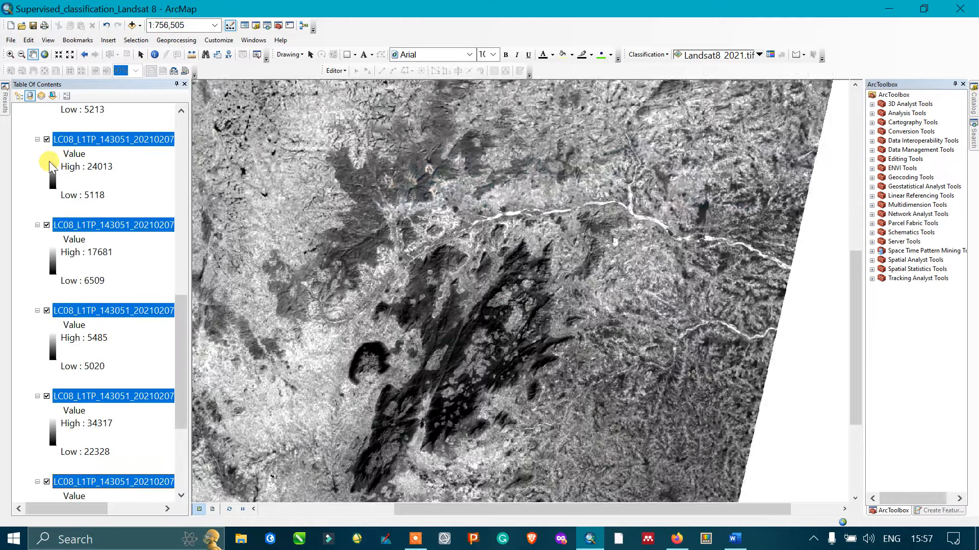
Step: Switch to the LULC document in Word and review the Landsat 8-9 band table with wavelengths and resolutions
scroll(542, 258, up, 1)
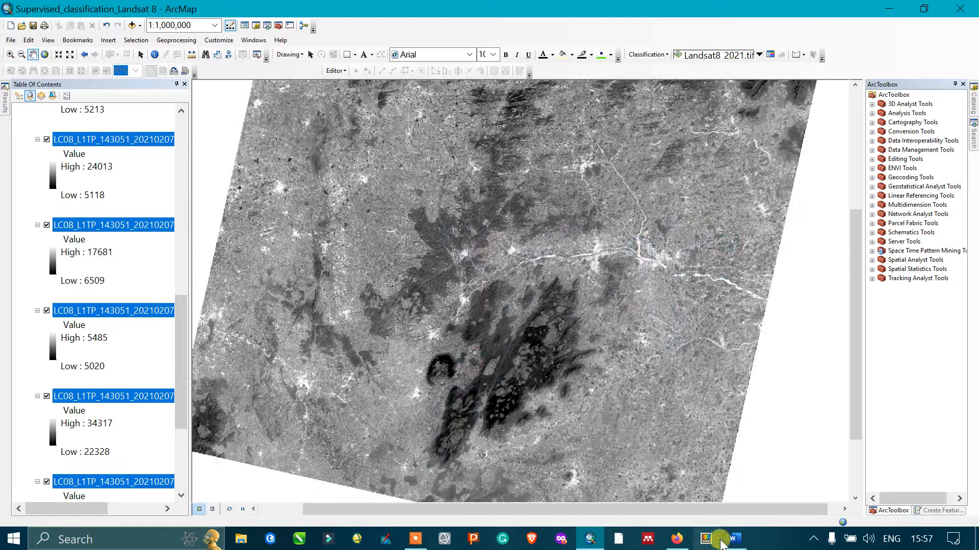
click(722, 543)
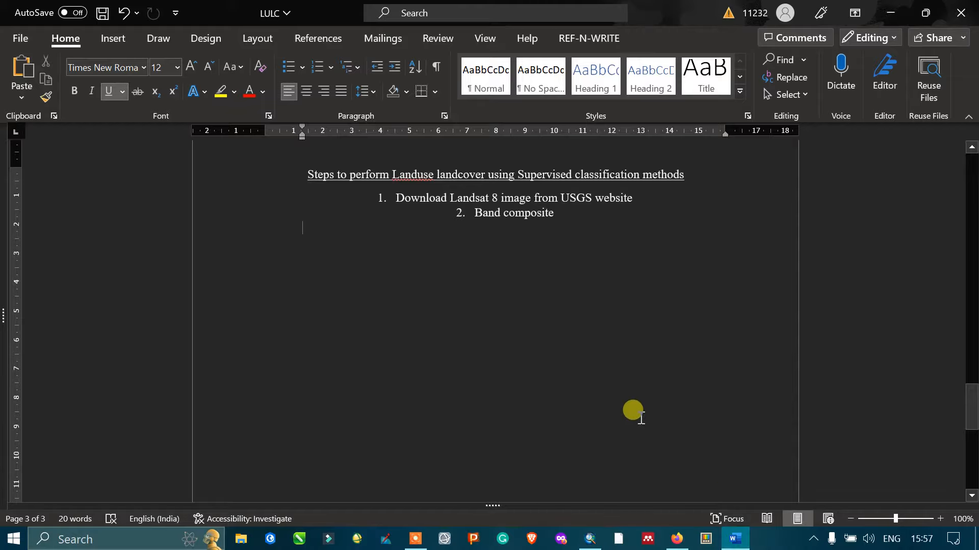
scroll(497, 308, up, 5)
scroll(501, 309, up, 5)
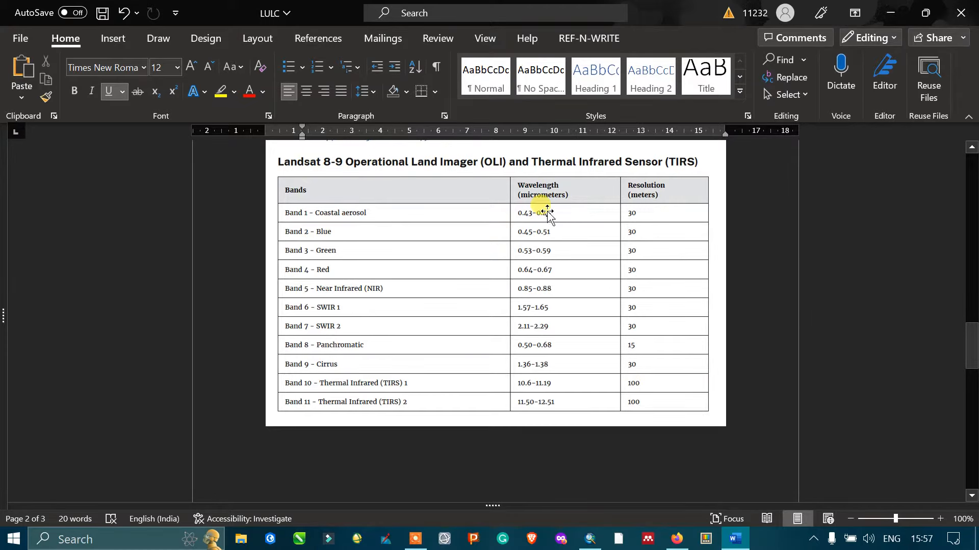
scroll(633, 316, up, 1)
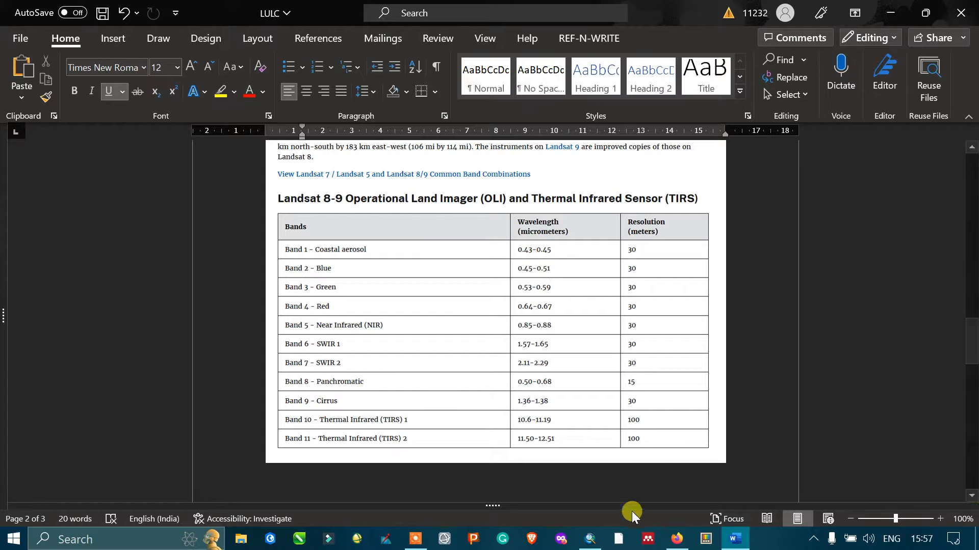
Step: Switch back to ArcMap, search for "band composite" and open the Composite Bands tool
click(589, 539)
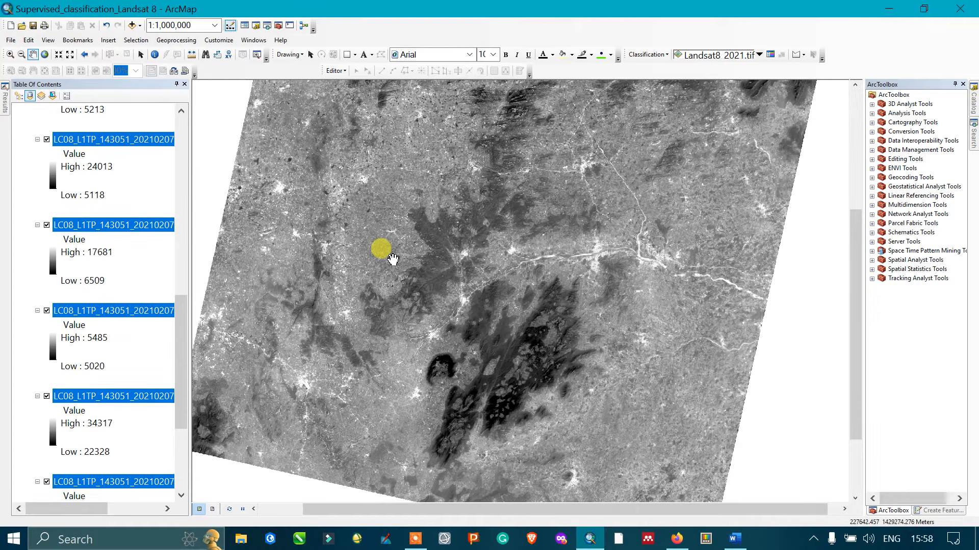
scroll(485, 273, up, 1)
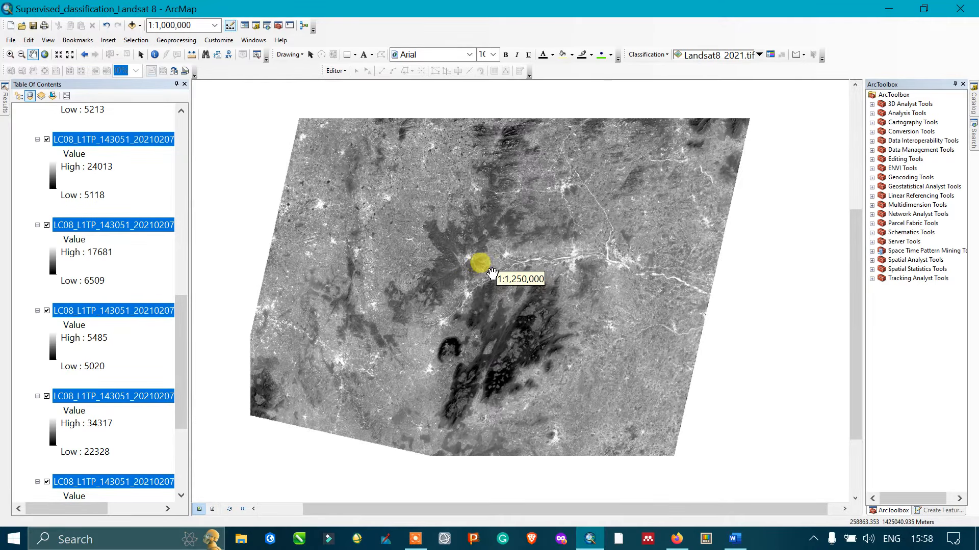
scroll(136, 221, up, 4)
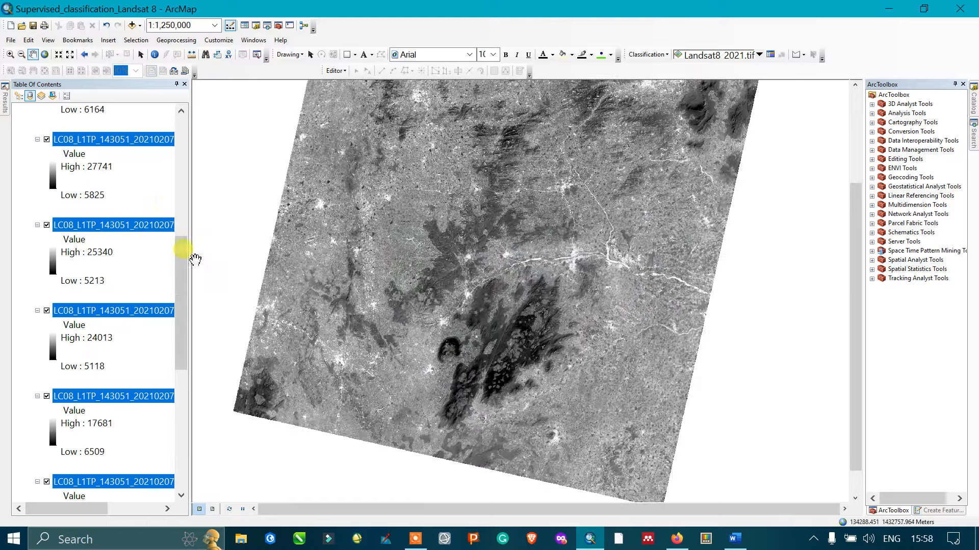
scroll(182, 269, up, 8)
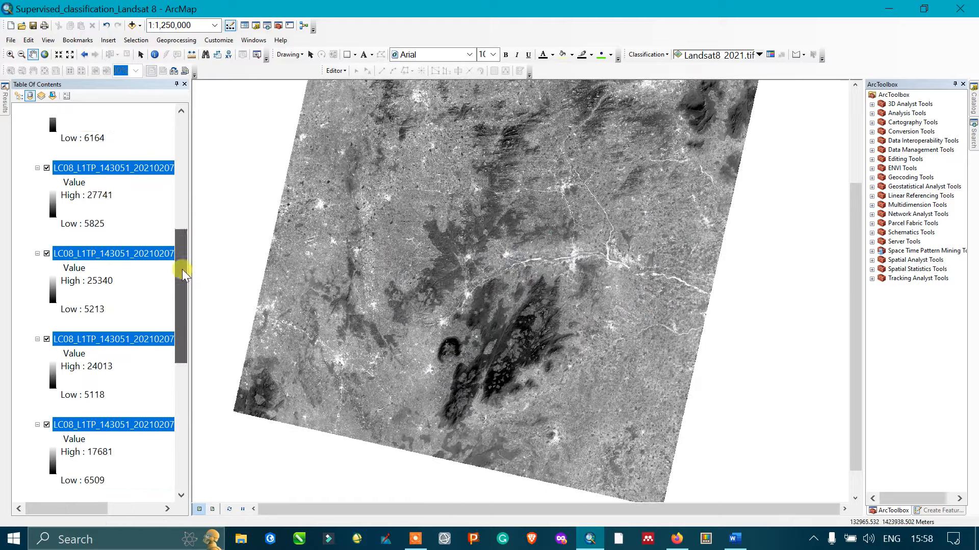
click(974, 141)
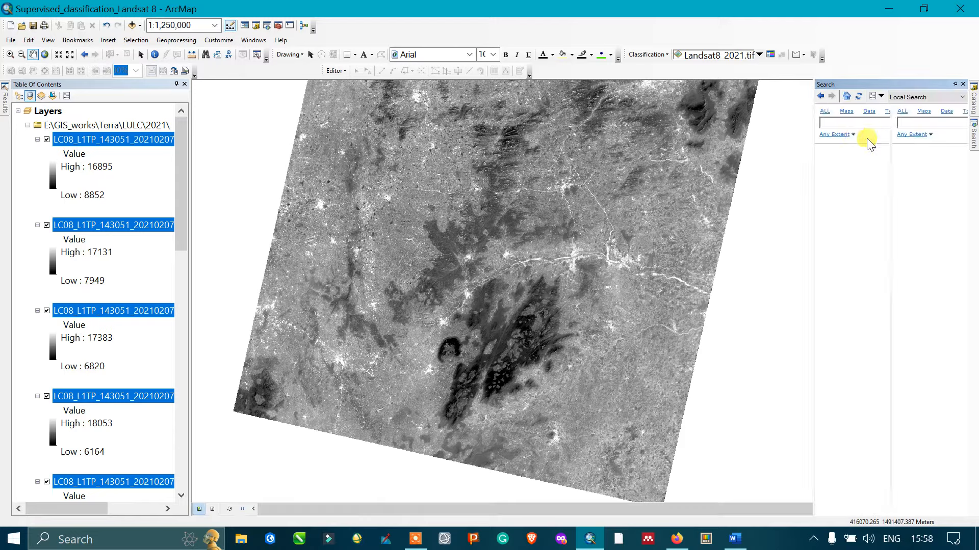
click(838, 124)
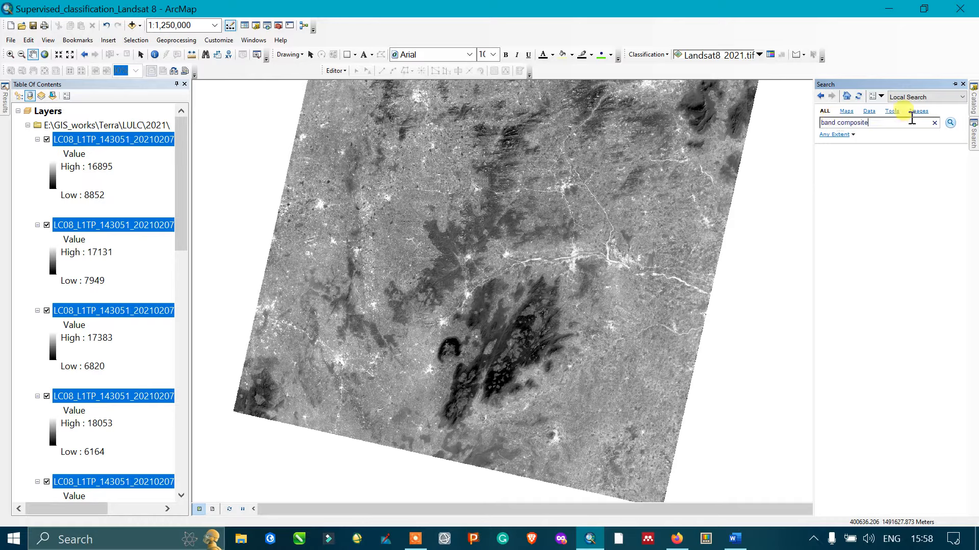
click(949, 124)
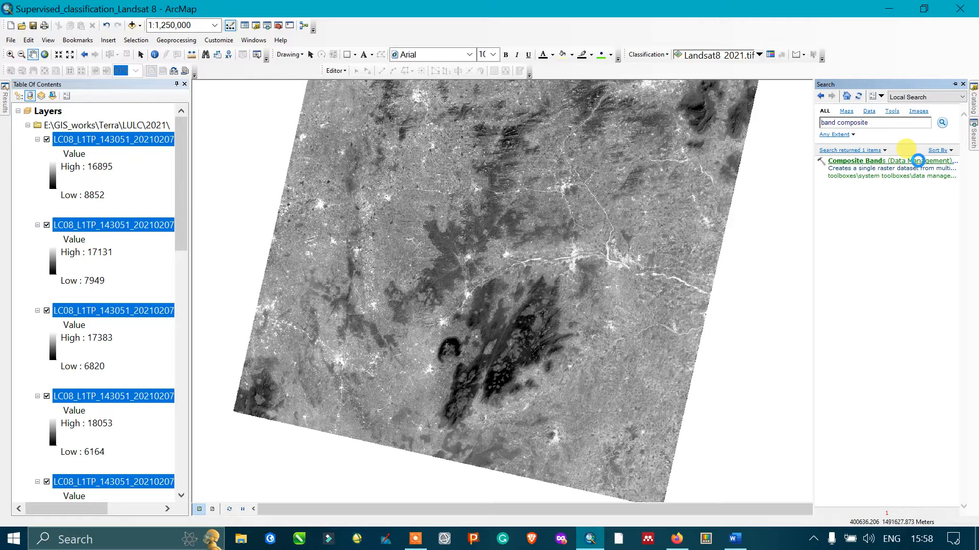
click(918, 160)
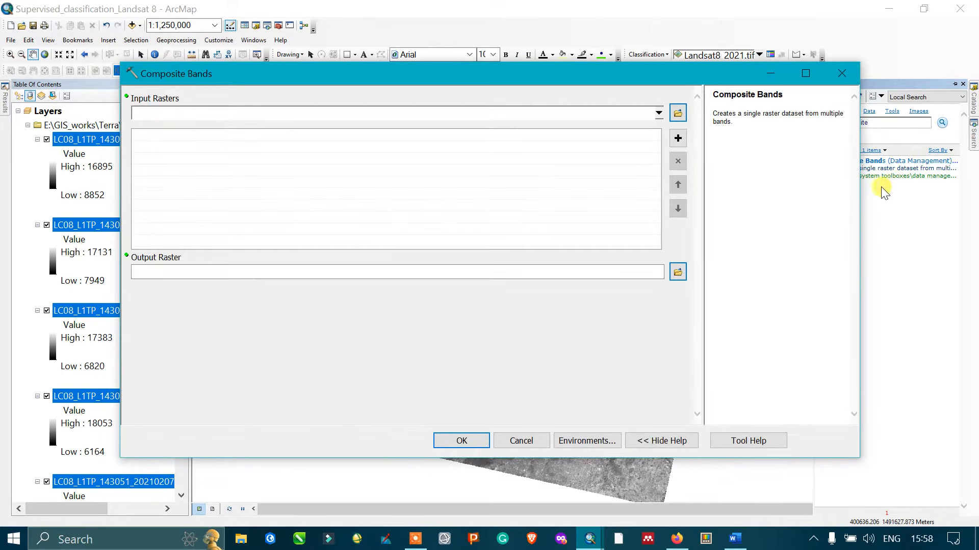
Step: Narrow and reposition the Composite Bands dialog and widen the Table Of Contents to show the full layer names
drag(526, 79, 744, 82)
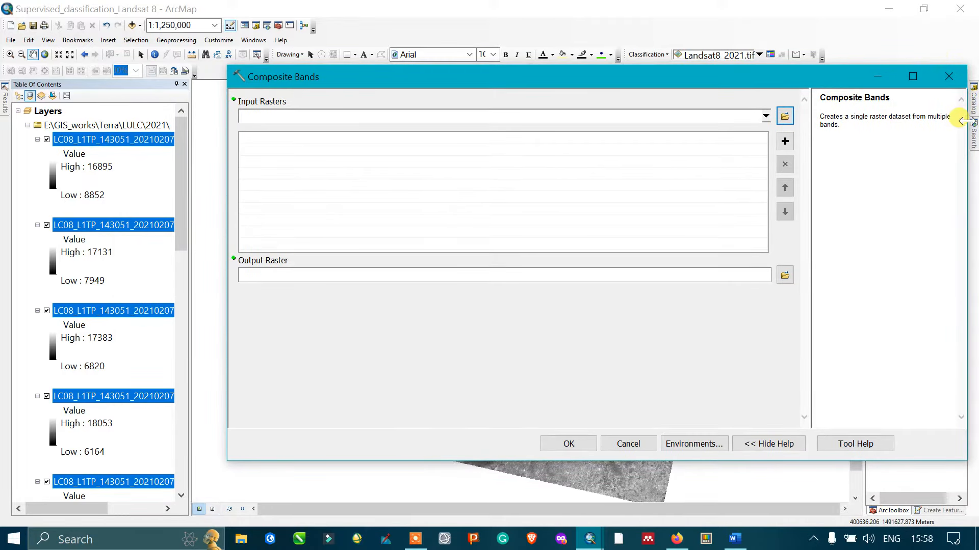
drag(966, 109, 858, 136)
drag(538, 67, 573, 75)
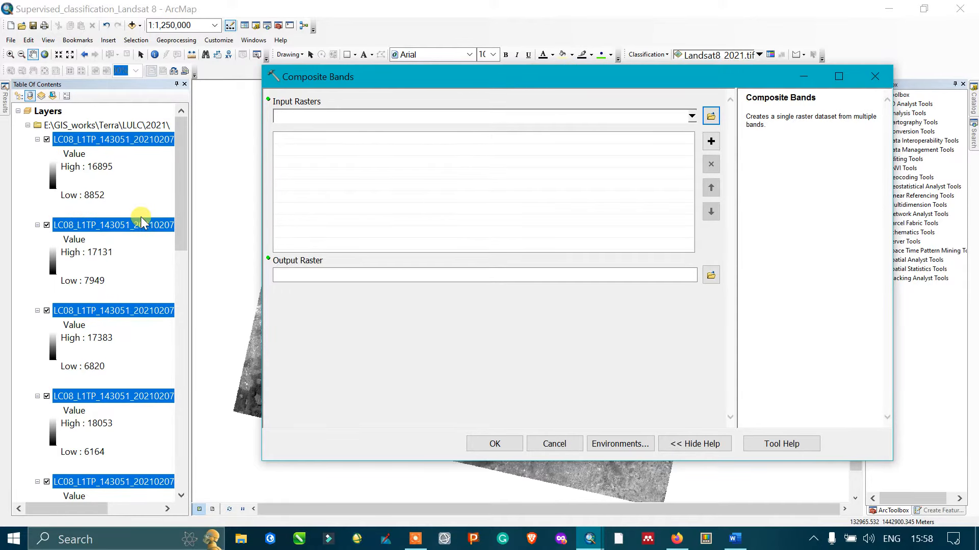
scroll(141, 218, down, 5)
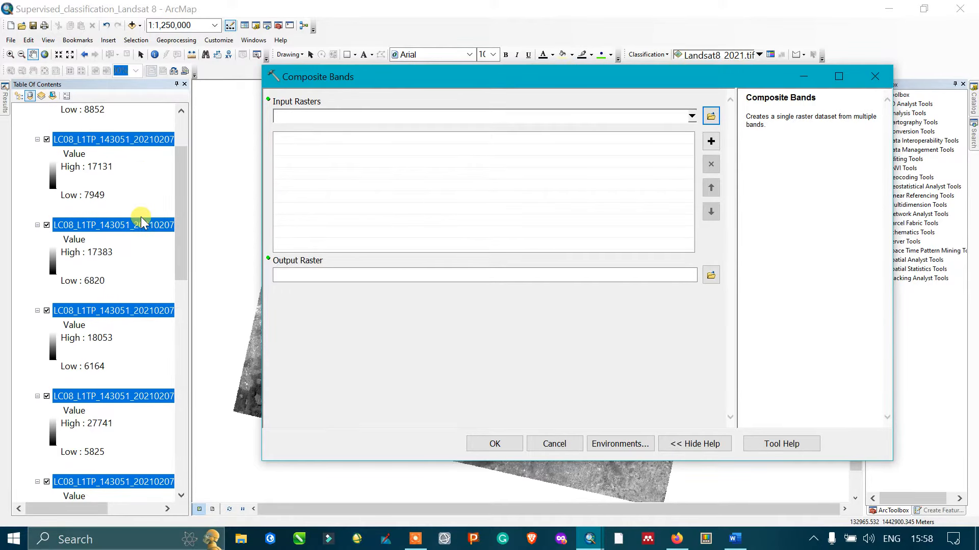
click(189, 257)
drag(198, 256, 246, 267)
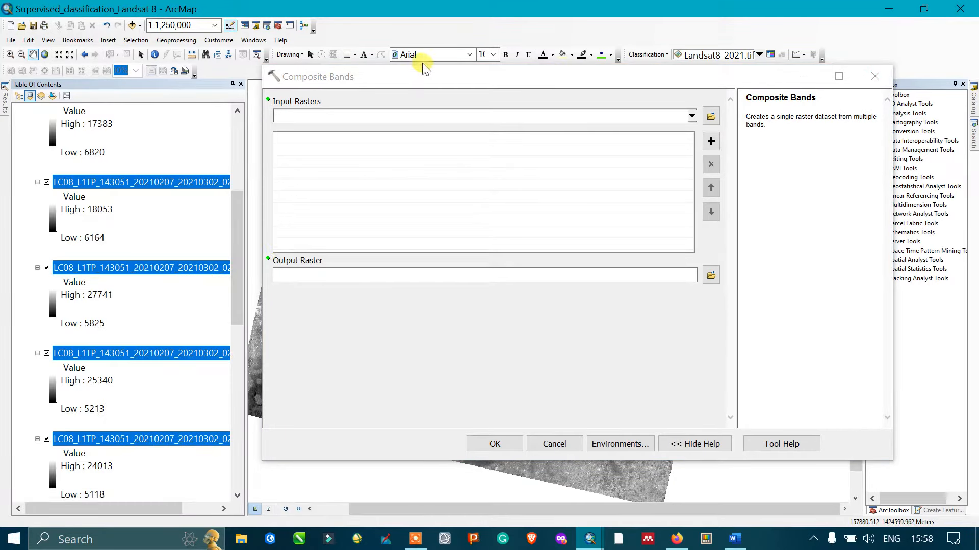
drag(432, 76, 488, 86)
drag(246, 235, 288, 240)
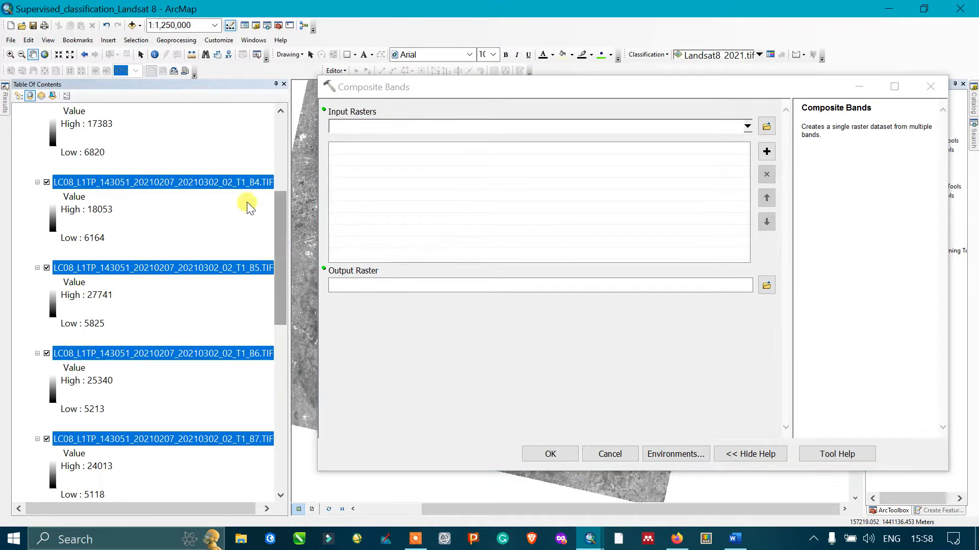
Step: Load the selected band layers B1 to B11 as the input rasters of Composite Bands
scroll(253, 212, up, 4)
scroll(252, 179, down, 14)
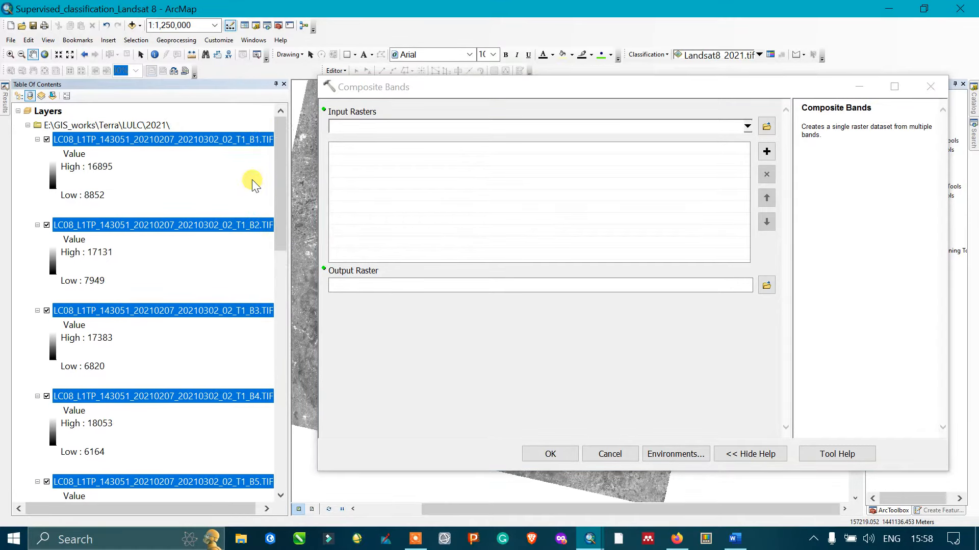
scroll(251, 179, up, 10)
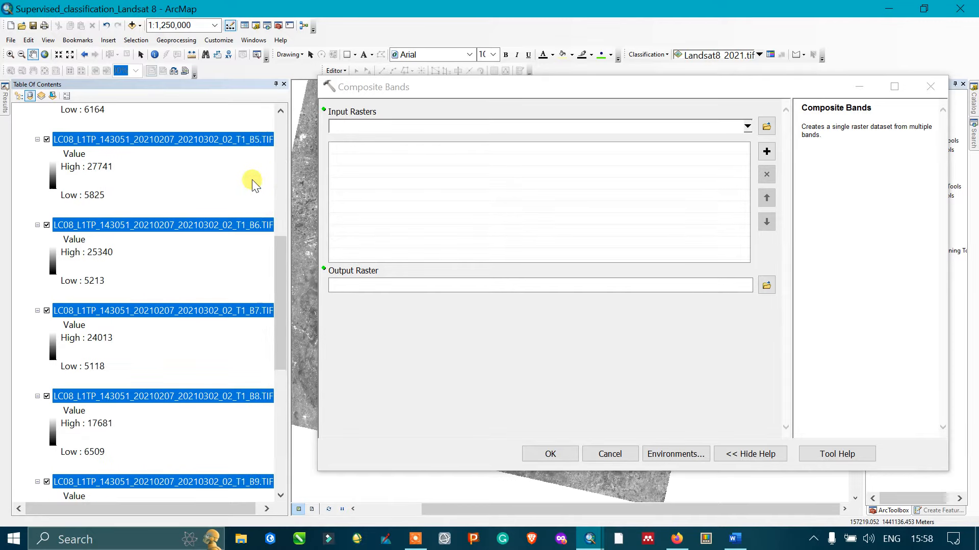
drag(206, 182, 523, 168)
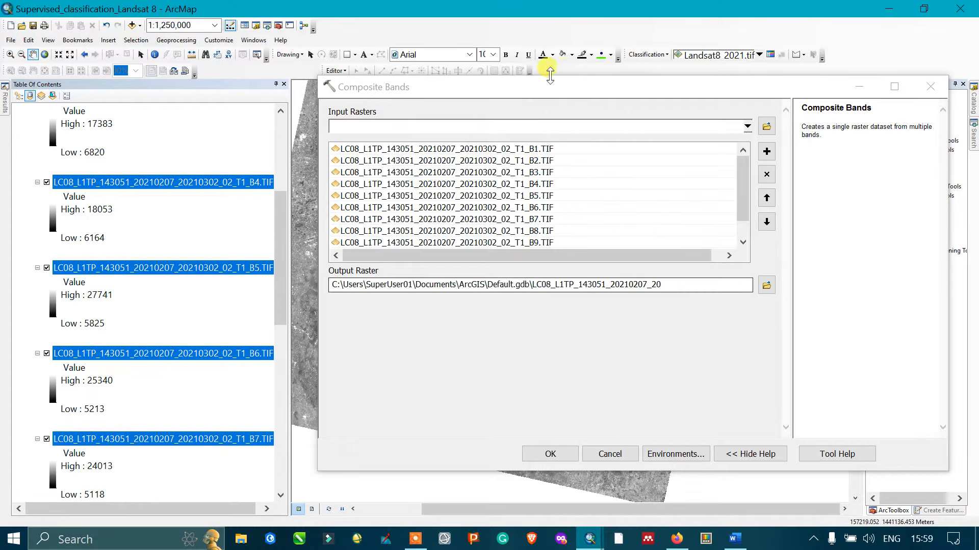
Step: Set the output raster to Band_composite_Landsat8_2021.tif in E:\GIS_works\Terra\LULC\scrap and run Composite Bands
scroll(534, 191, down, 1)
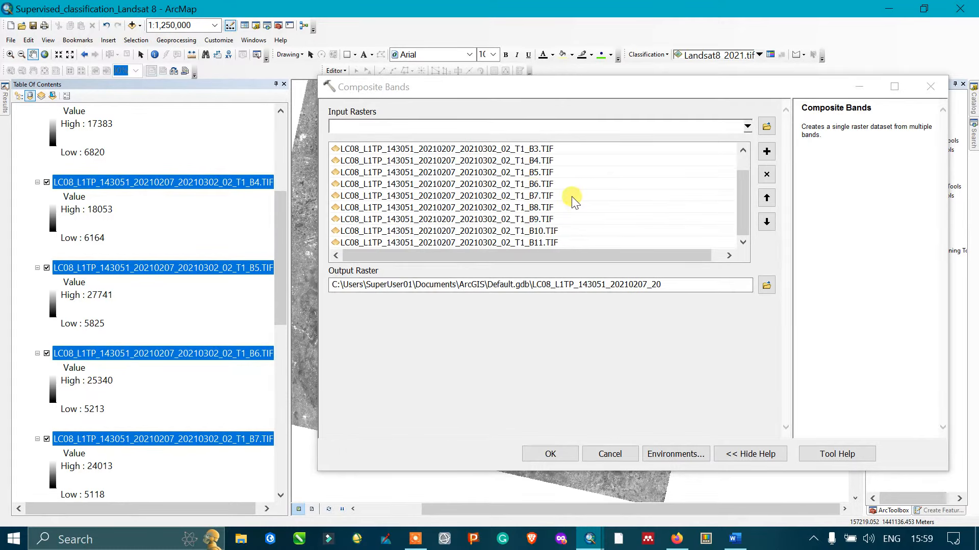
scroll(571, 196, up, 1)
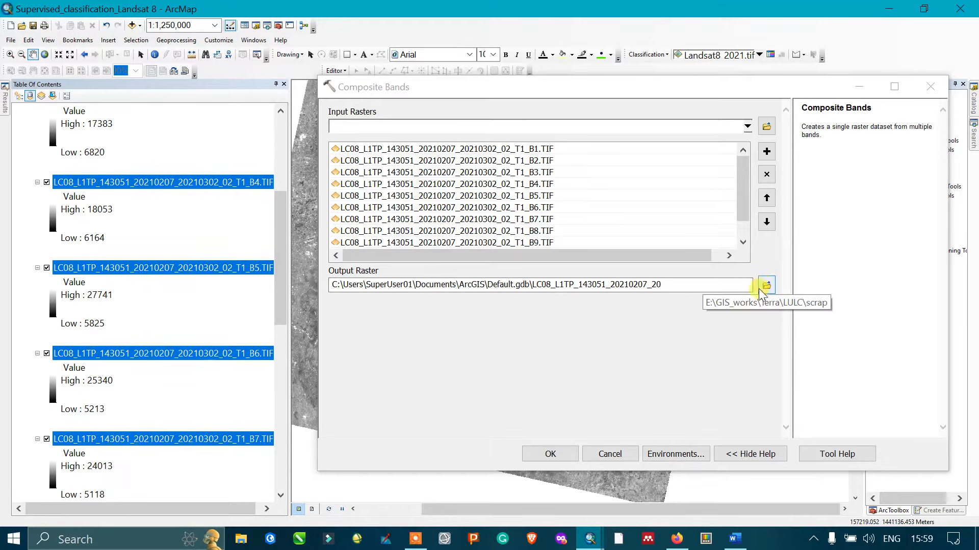
click(549, 454)
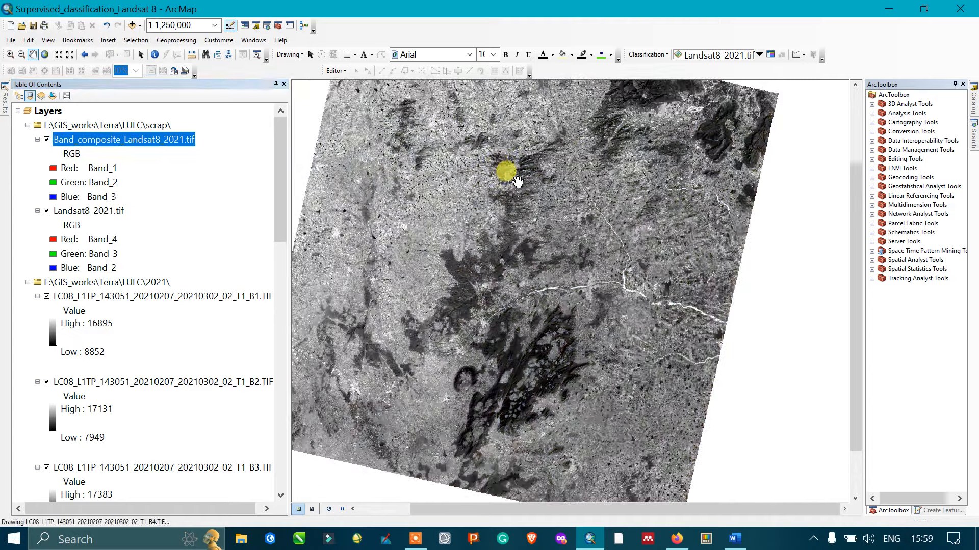
Step: Remove the individual band layers B1 to B11 from the map and hide the Landsat8_2021.tif layer
scroll(517, 182, up, 1)
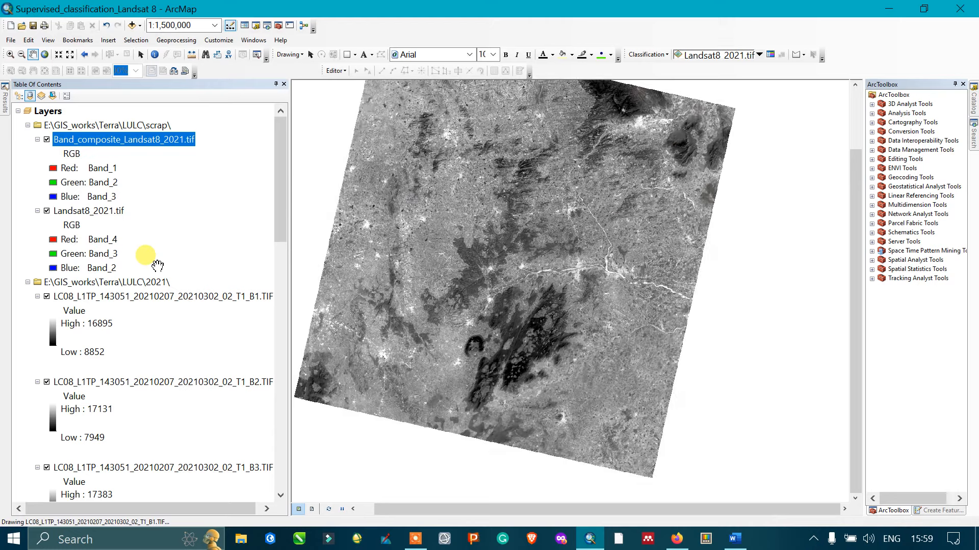
click(98, 297)
click(149, 382)
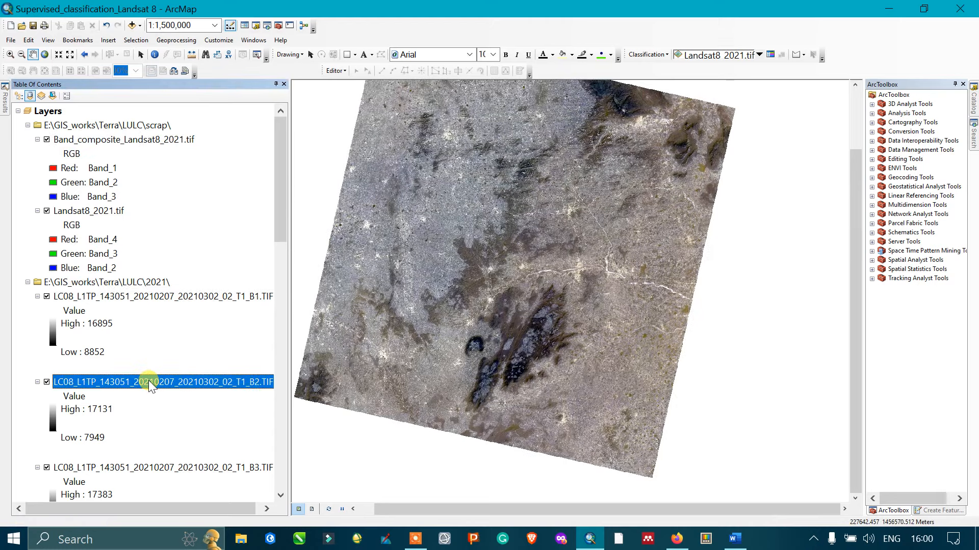
scroll(148, 381, down, 5)
shift+click(135, 384)
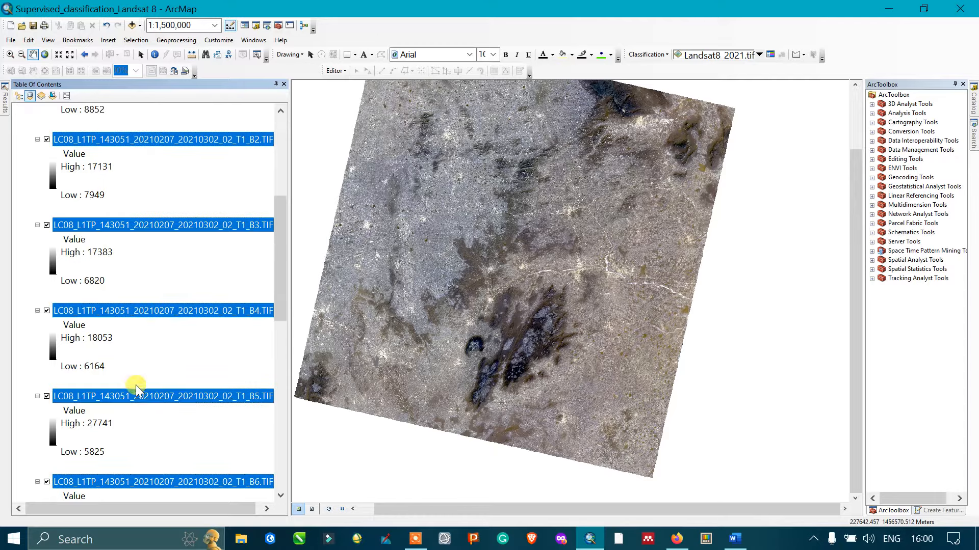
scroll(153, 342, up, 4)
scroll(194, 288, up, 1)
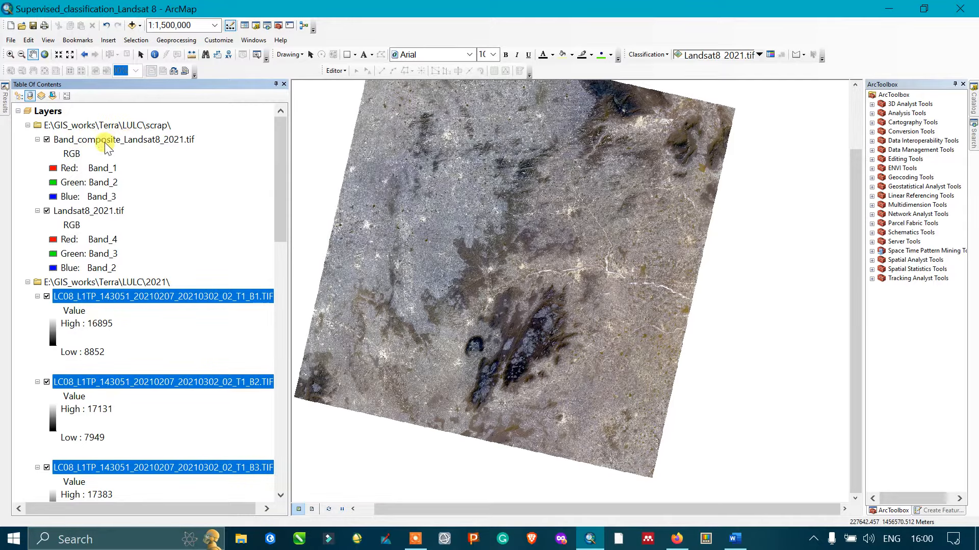
right_click(177, 296)
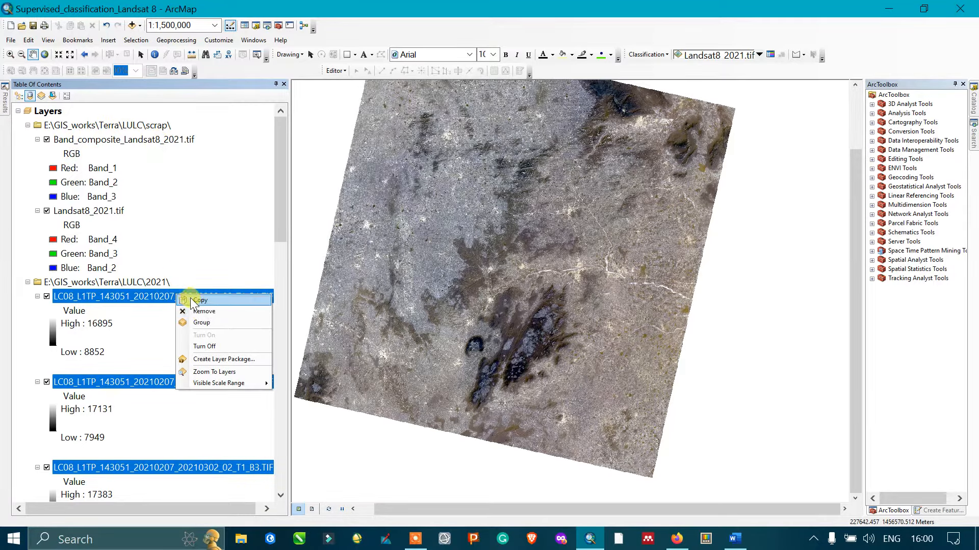
click(202, 312)
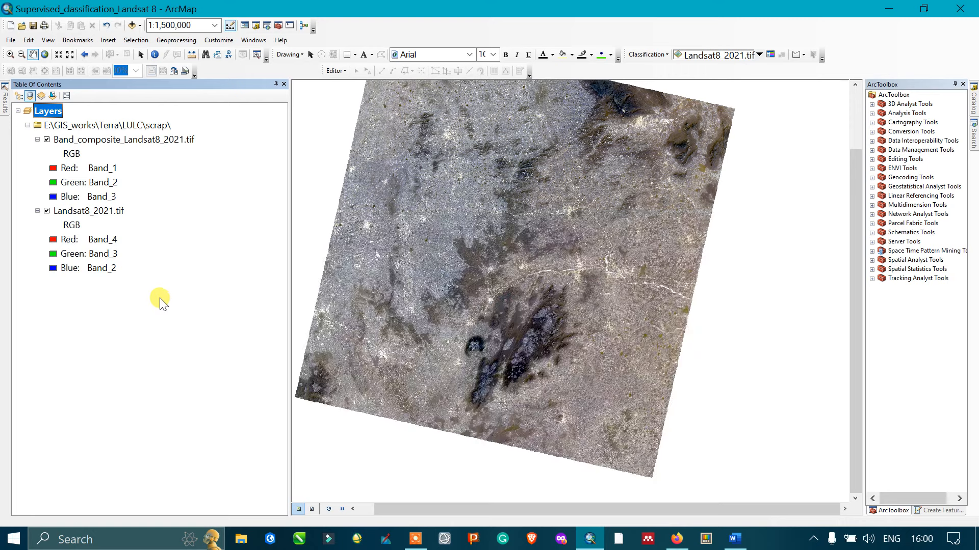
click(46, 210)
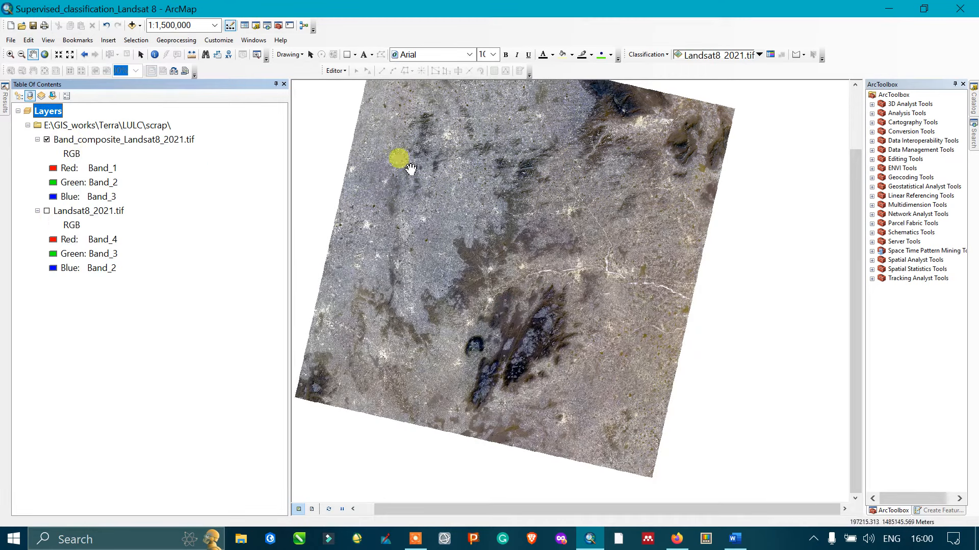
drag(434, 169, 466, 193)
click(51, 169)
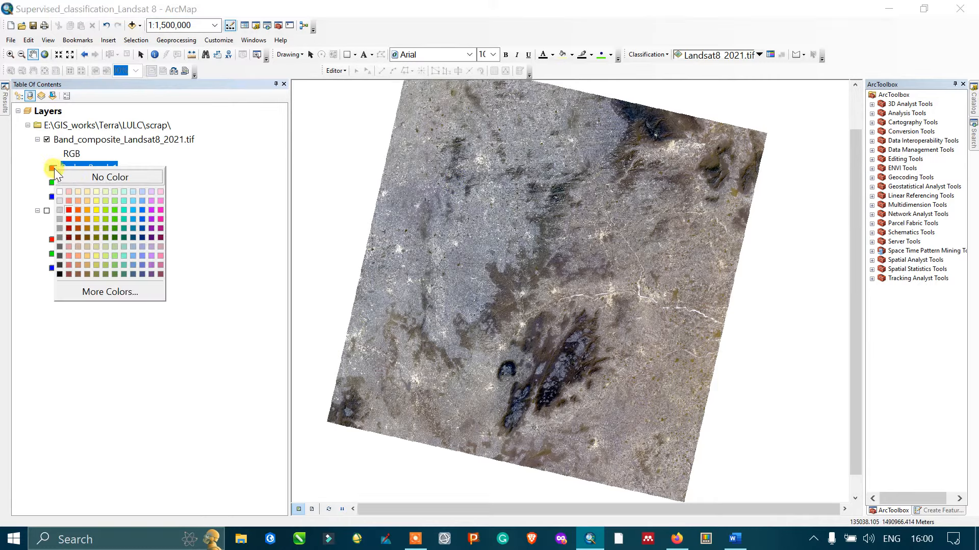
click(54, 169)
click(54, 169)
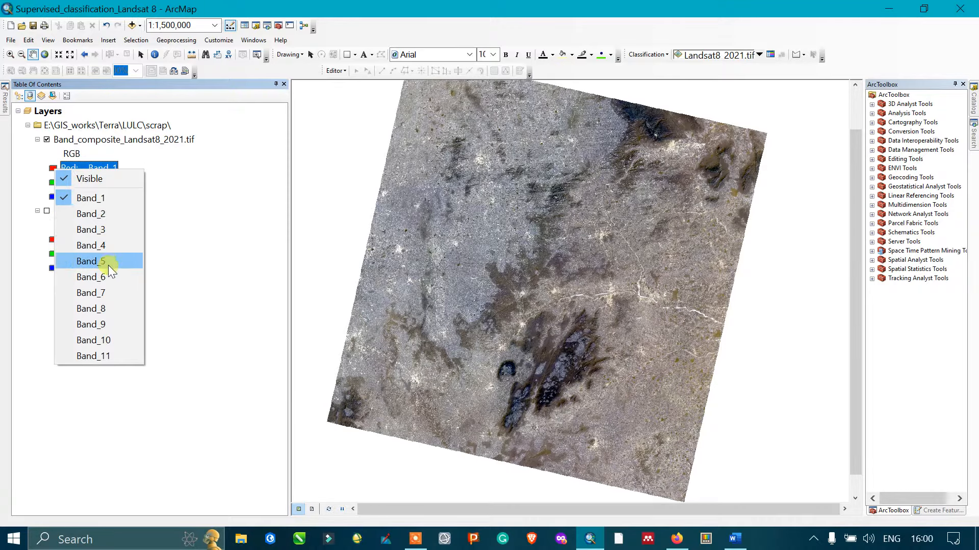
click(192, 243)
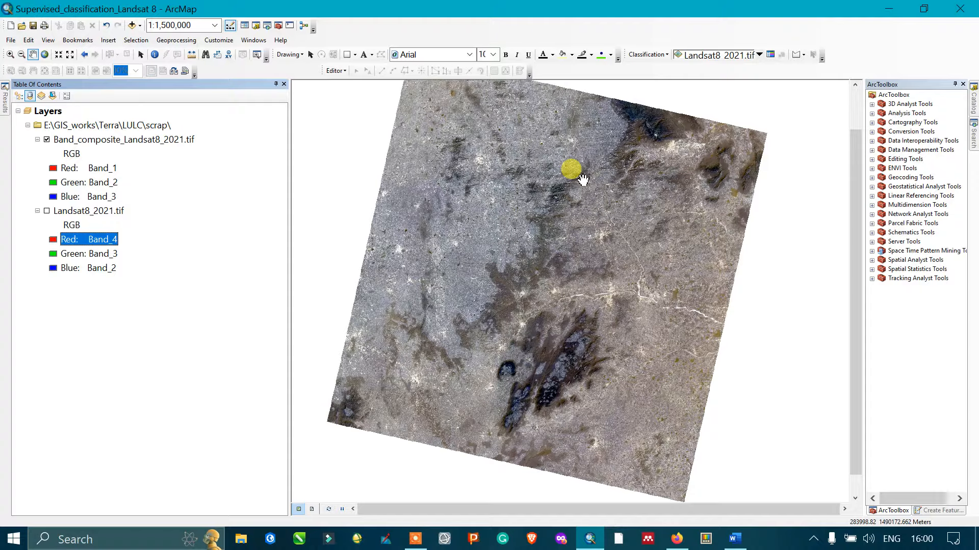
Step: Check the Landsat 8 bands and common RGB composites in the LULC Word document and return to ArcMap
click(734, 539)
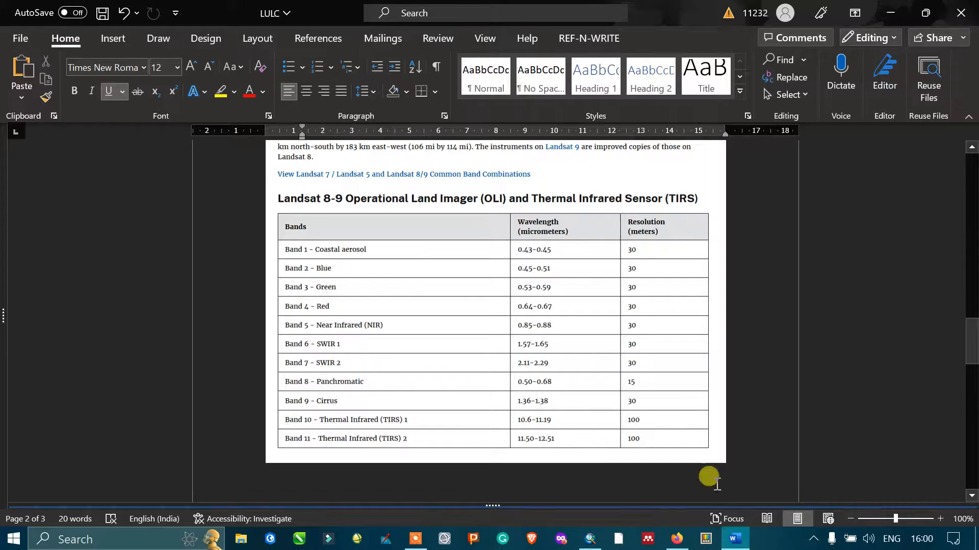
scroll(563, 209, up, 20)
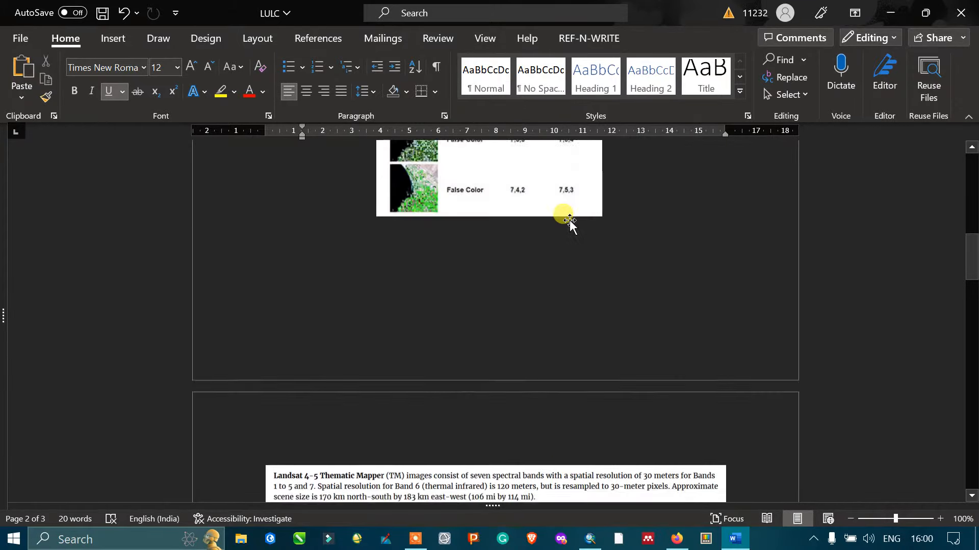
scroll(570, 220, up, 2)
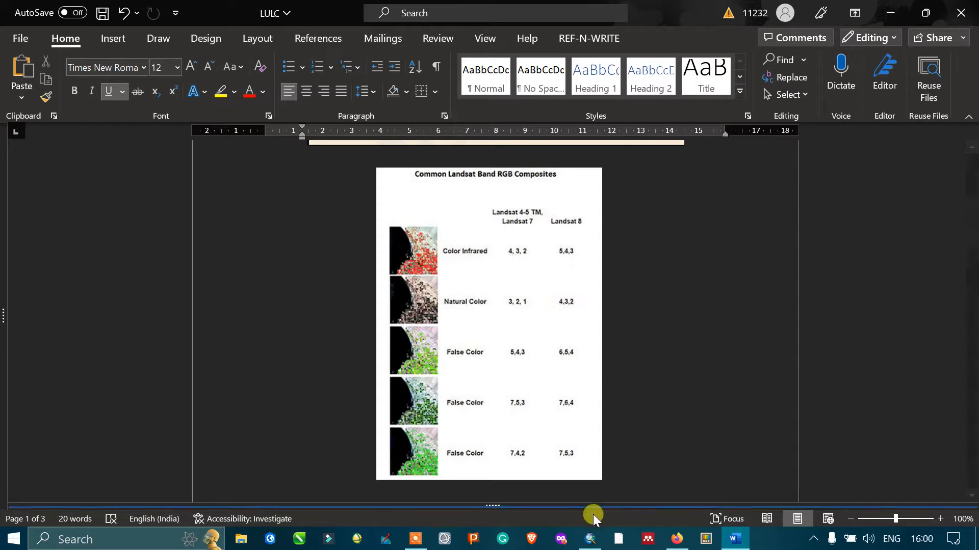
click(590, 539)
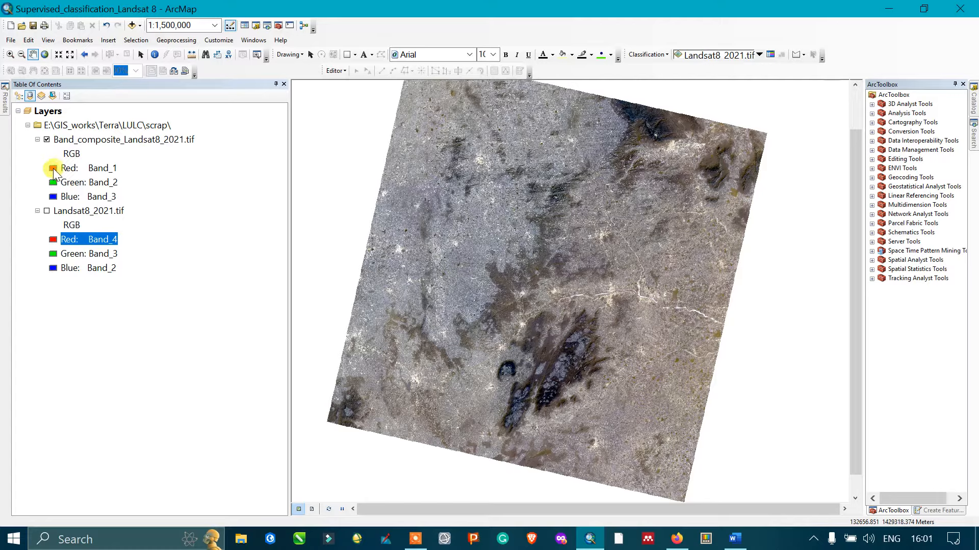
Step: Display Band_composite_Landsat8_2021.tif in natural color with red set to Band_4, green to Band_3 and blue to Band_2
click(53, 169)
click(52, 173)
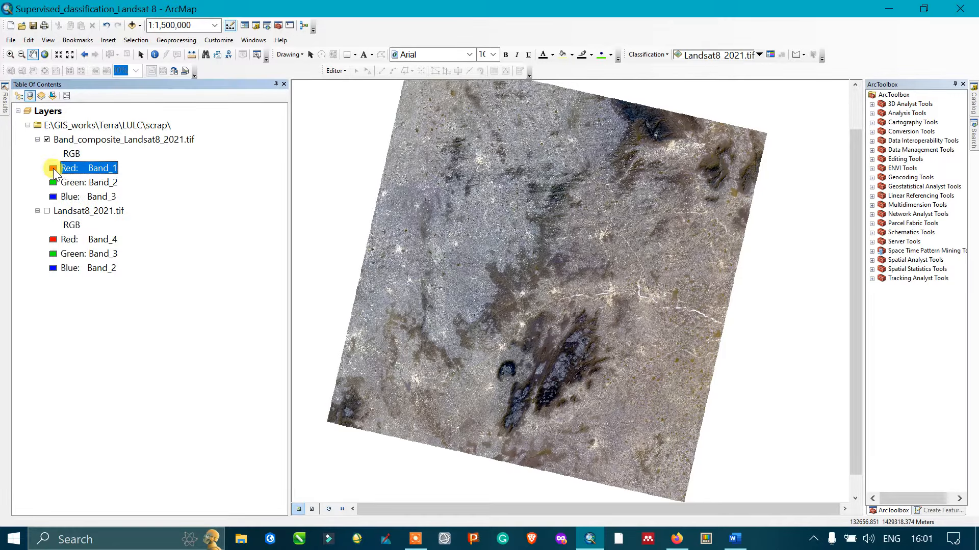
click(56, 170)
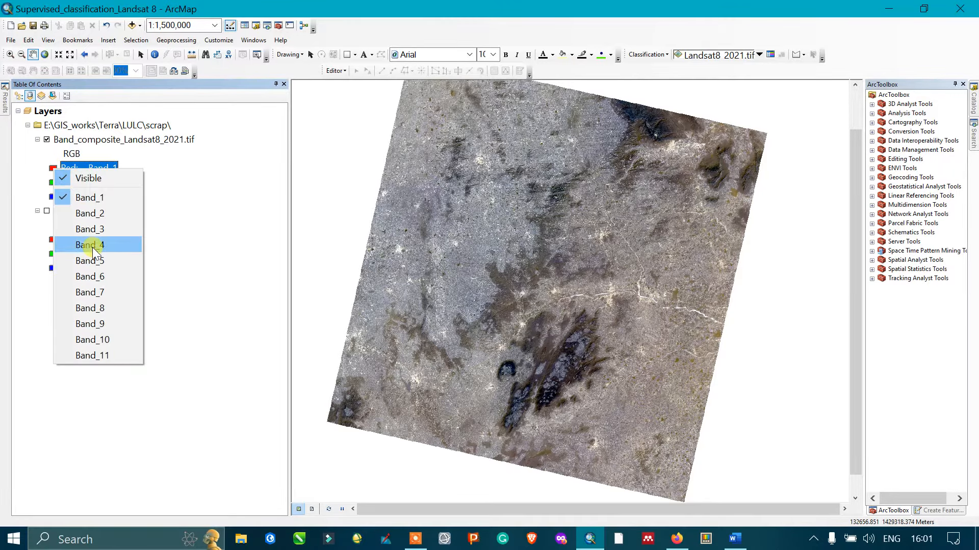
click(93, 252)
click(72, 182)
click(71, 182)
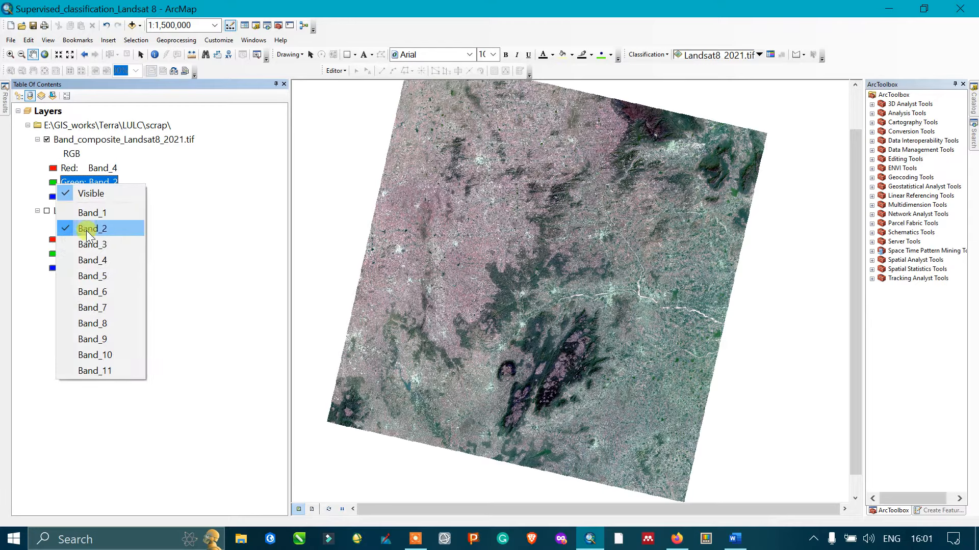
click(85, 245)
click(69, 196)
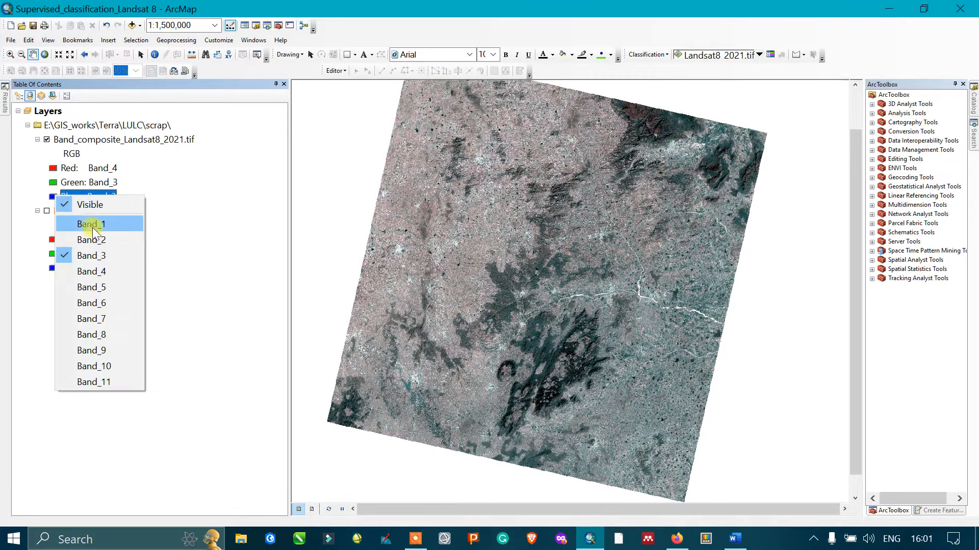
click(95, 240)
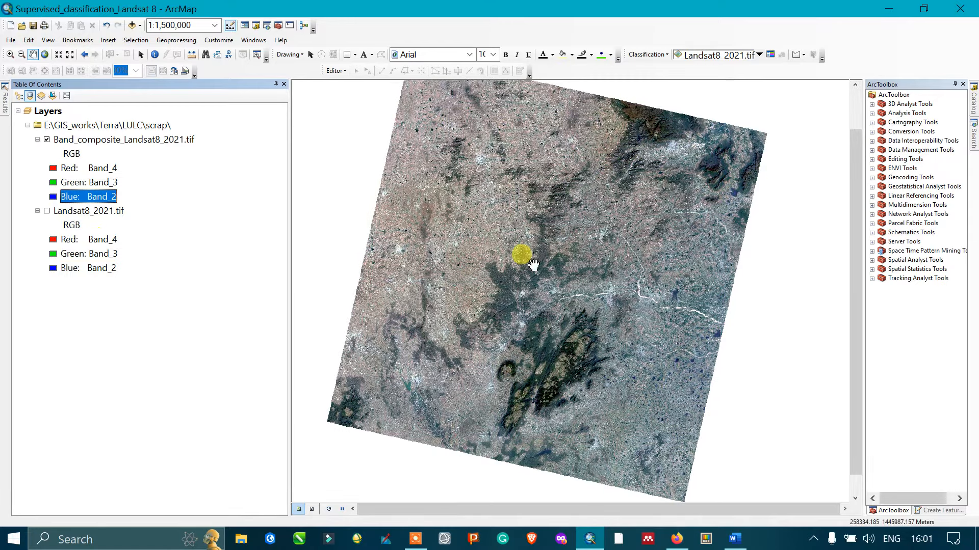
scroll(533, 264, up, 2)
scroll(576, 286, down, 2)
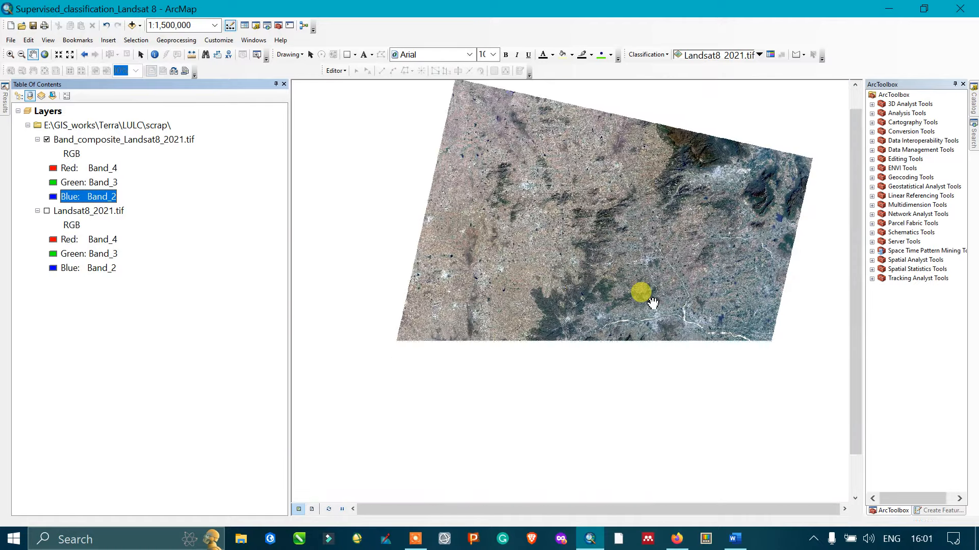
drag(653, 303, 608, 283)
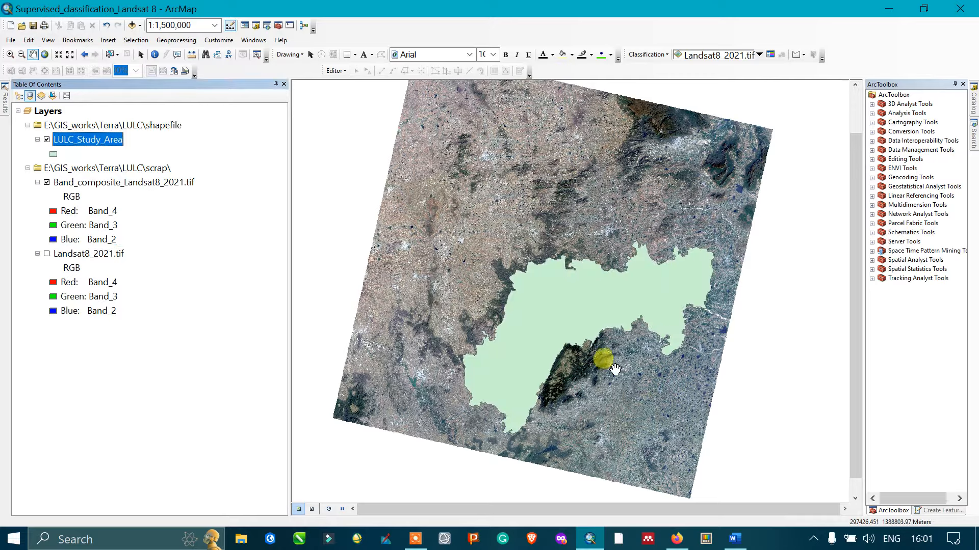
drag(584, 209, 560, 216)
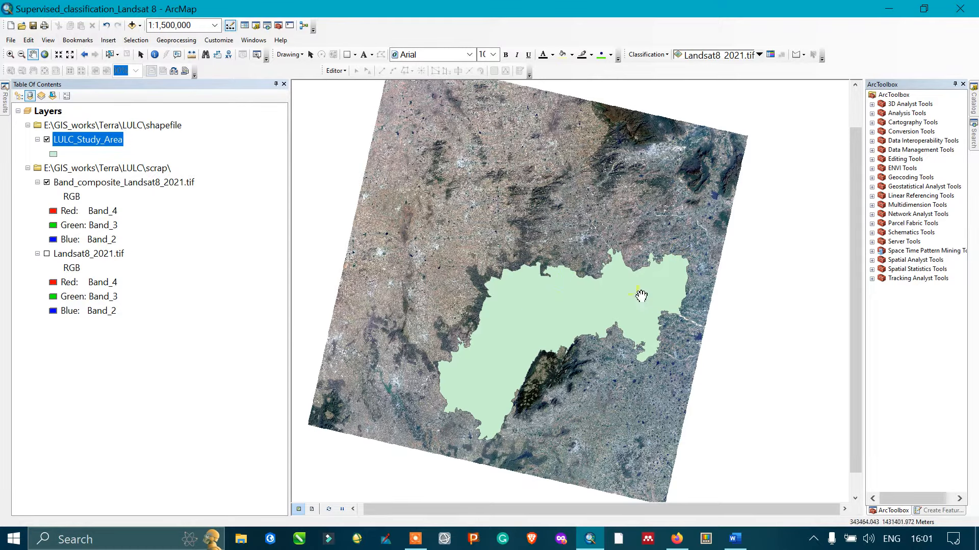
mouse_move(530, 208)
mouse_down()
mouse_move(590, 219)
mouse_move(521, 195)
mouse_up()
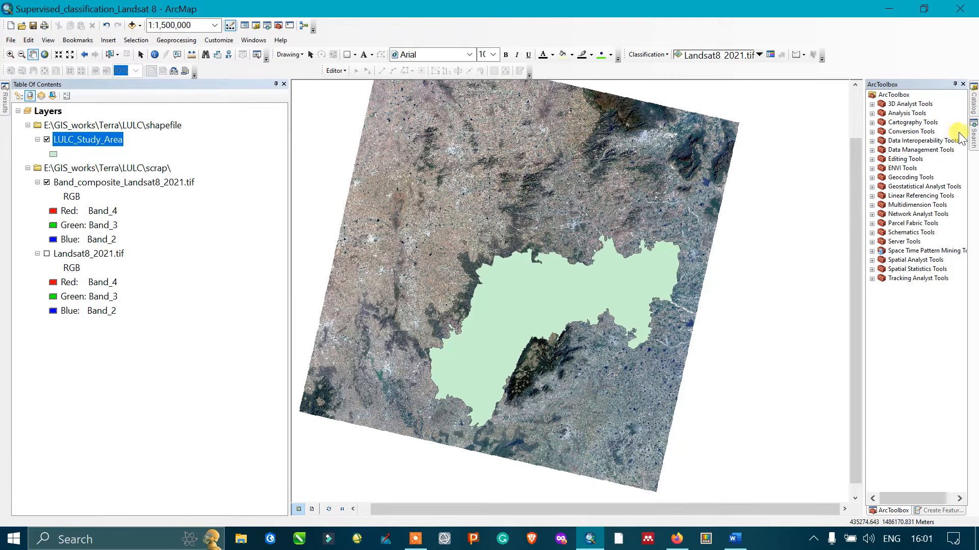
Step: Search for "clip" and open the Clip (Data Management) tool
mouse_move(973, 143)
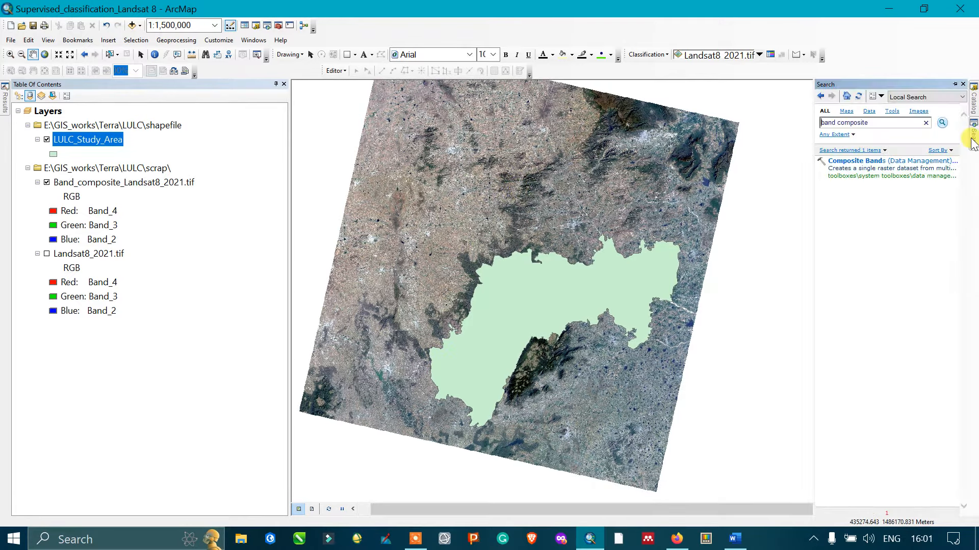
click(874, 122)
key(BackSpace)
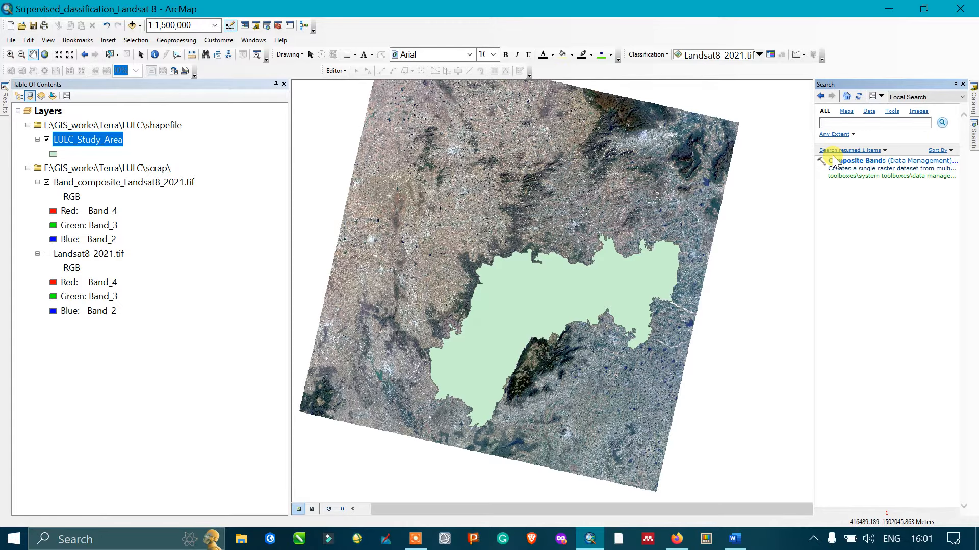
text(clip)
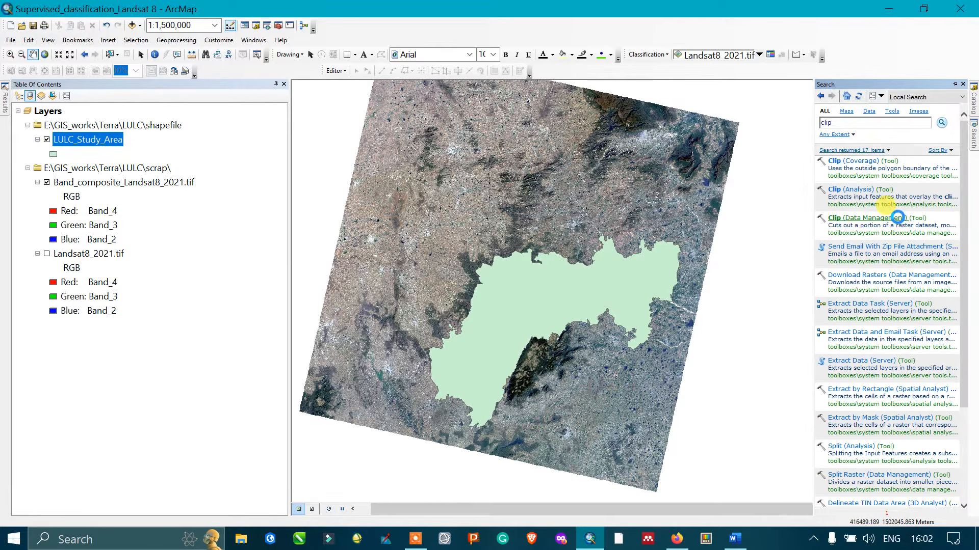
click(898, 217)
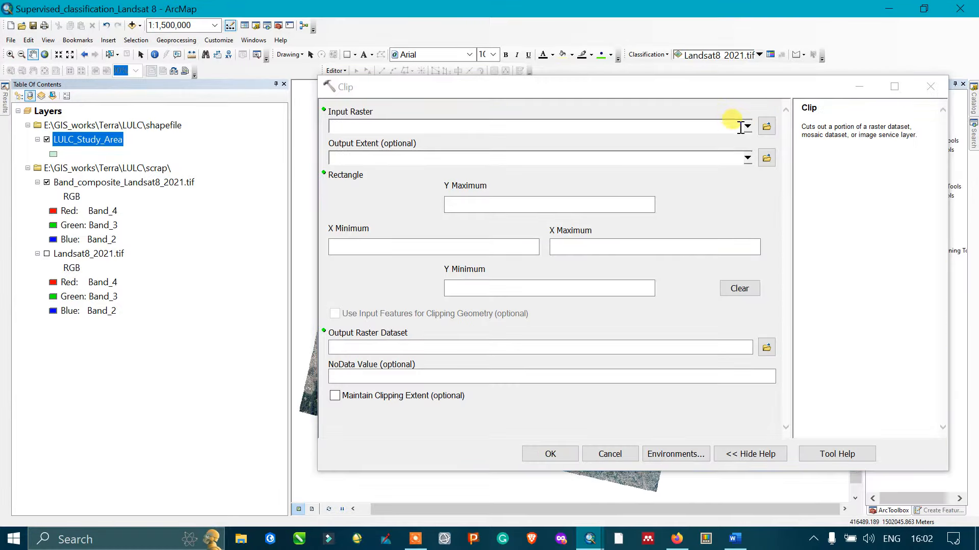
Step: Set Band_composite_Landsat8_2021.tif as the input raster of Clip and LULC_Study_Area as its output extent
click(747, 126)
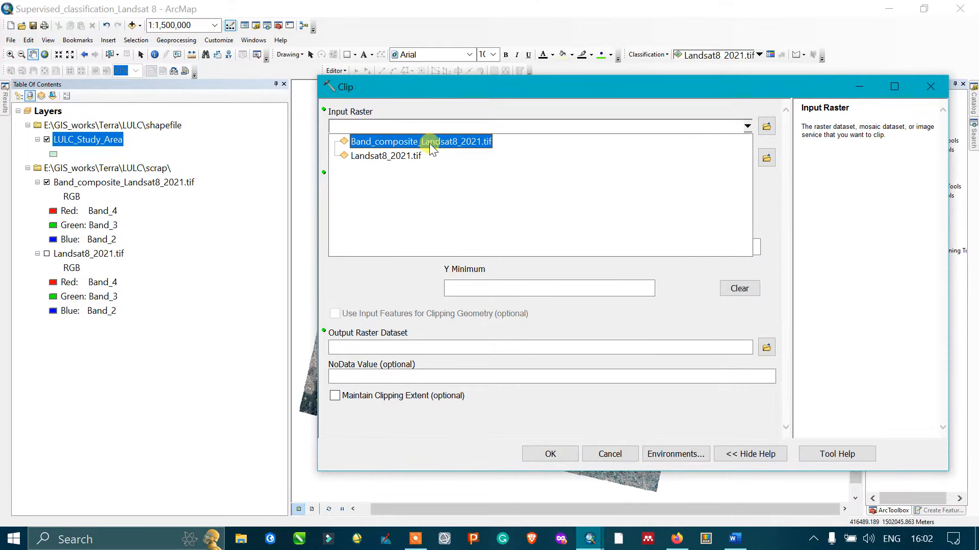
click(449, 142)
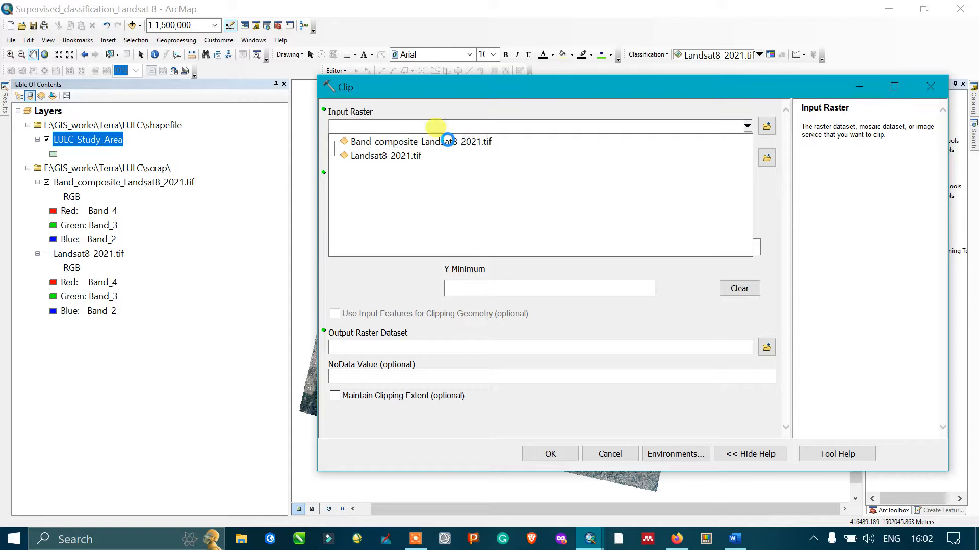
click(747, 158)
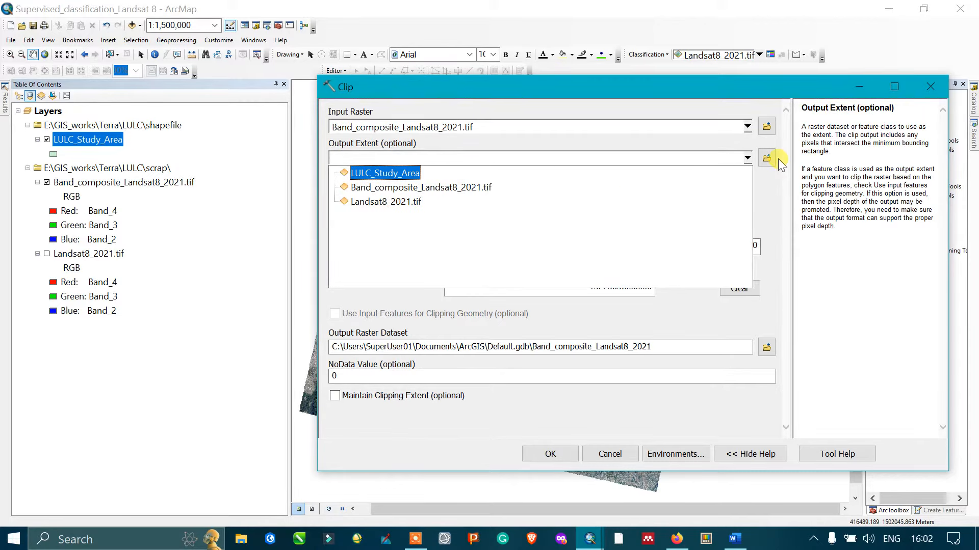
click(387, 174)
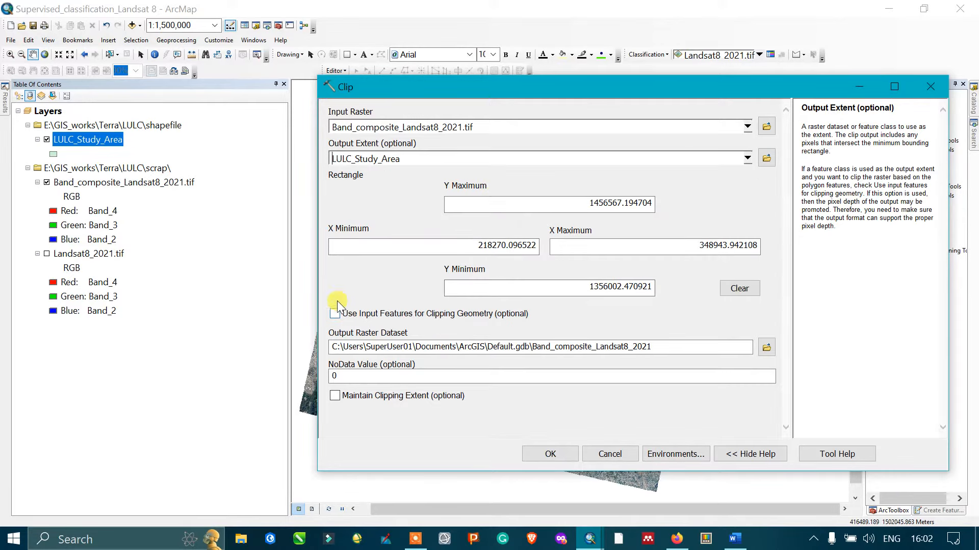
Step: Enable input features for clipping geometry and maintain clipping extent, and run Clip with the output Clip_landsat8_2021.tif
click(335, 314)
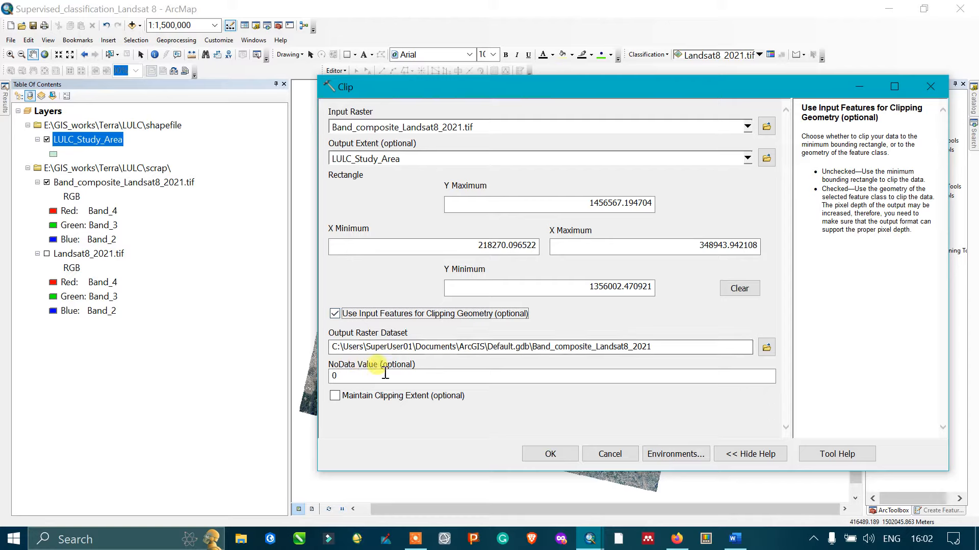
click(335, 396)
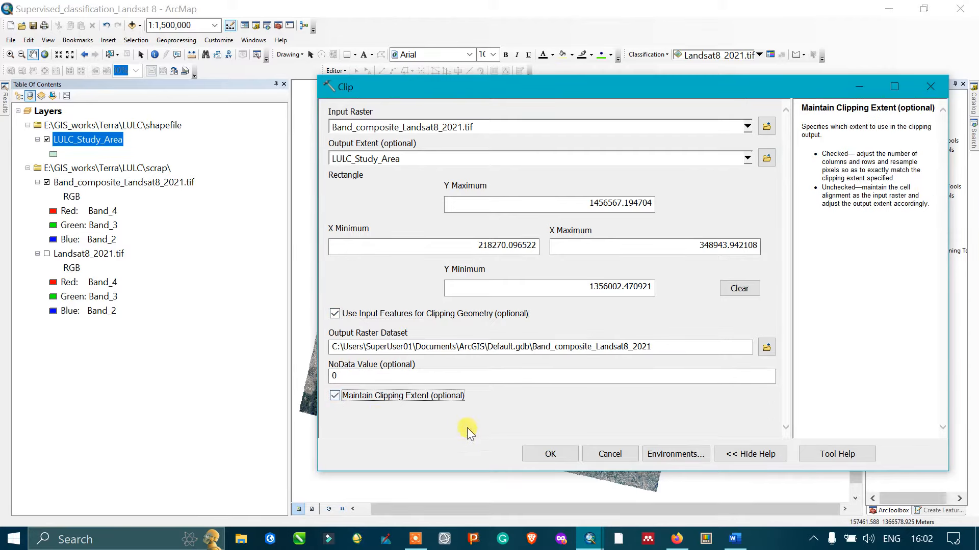
click(548, 454)
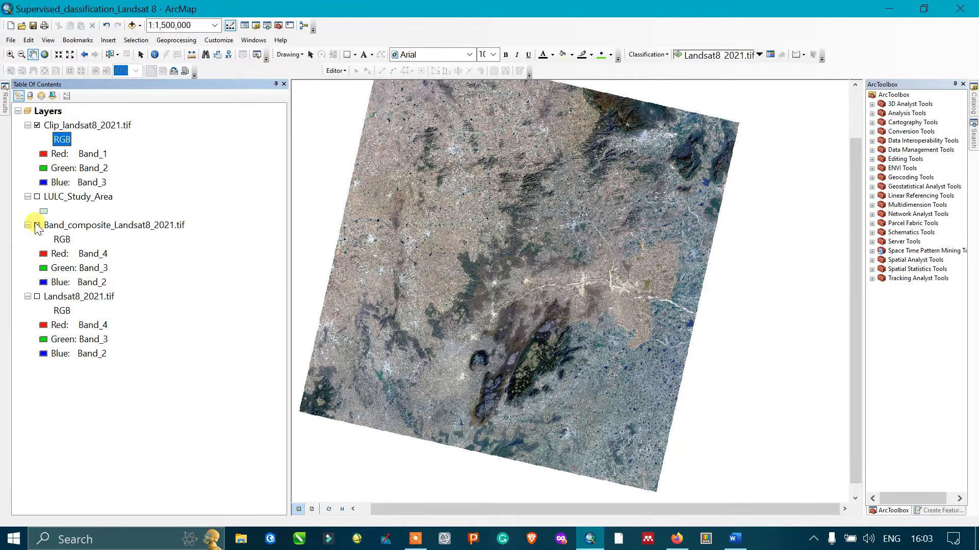
Step: Turn on the display of the Landsat8_2021.tif layer
click(37, 296)
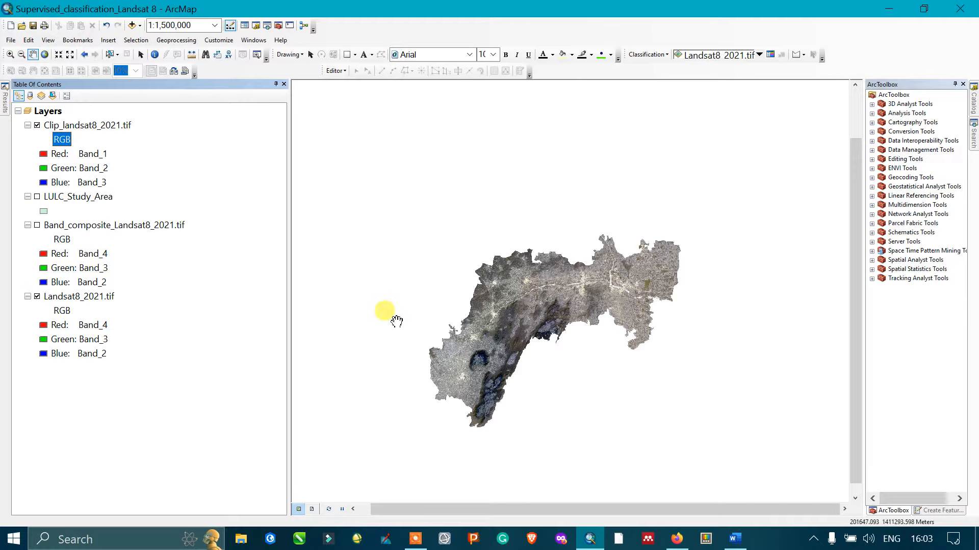
Step: Remove the Landsat8_2021.tif, Band_composite_Landsat8_2021.tif and LULC_Study_Area layers from the map
scroll(525, 319, down, 2)
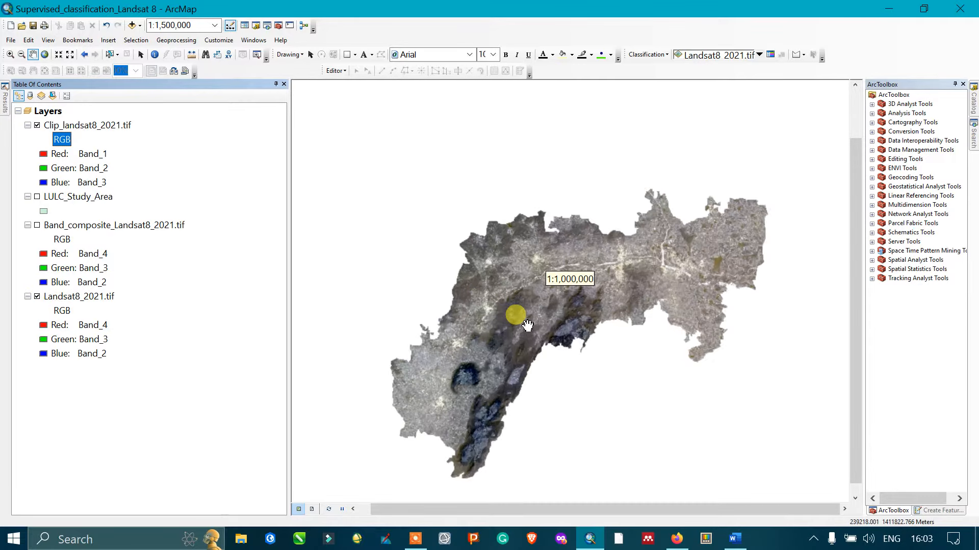
drag(525, 319, 511, 245)
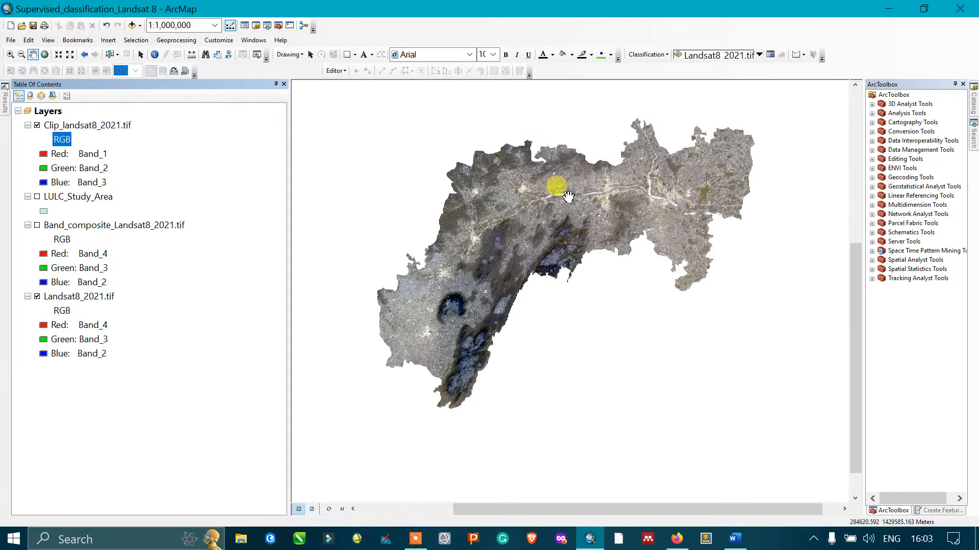
scroll(518, 212, down, 1)
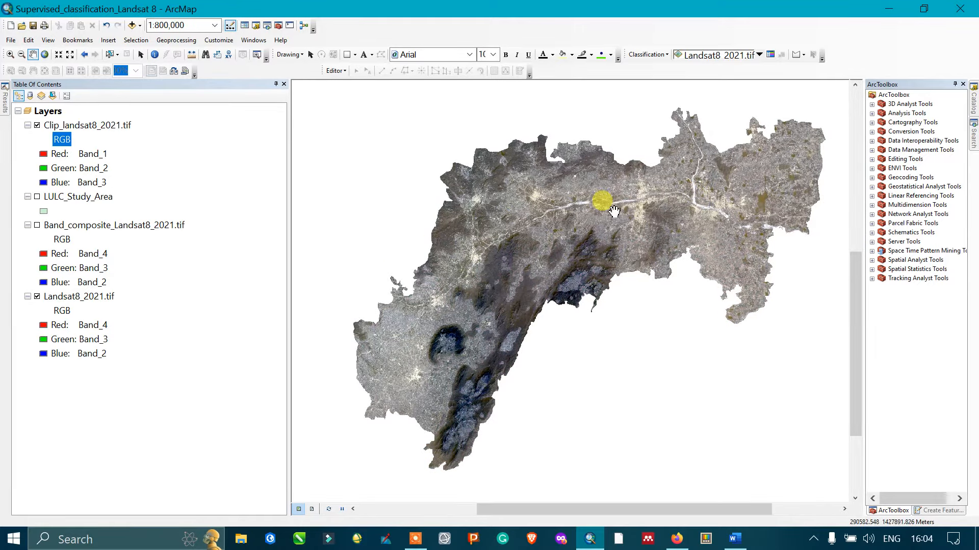
scroll(611, 211, down, 1)
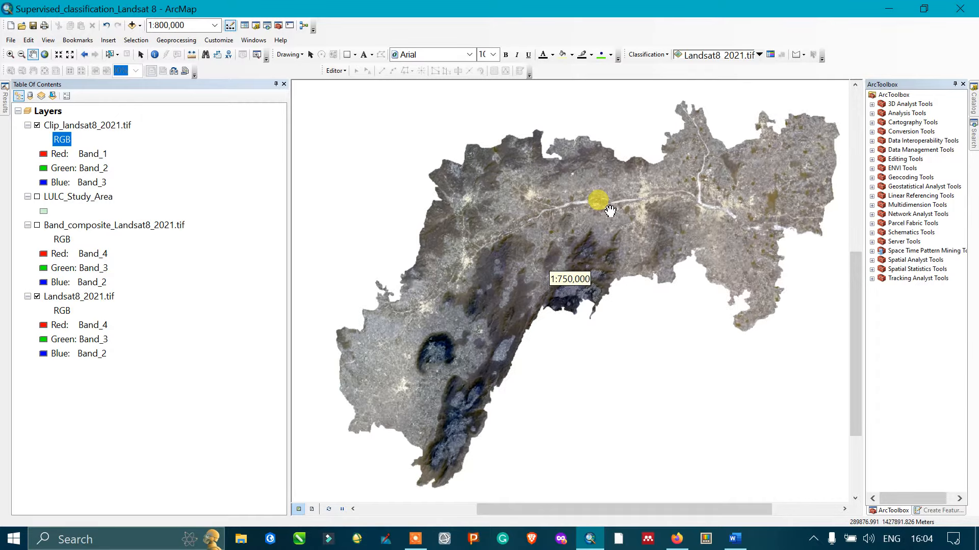
right_click(81, 301)
click(107, 316)
click(100, 229)
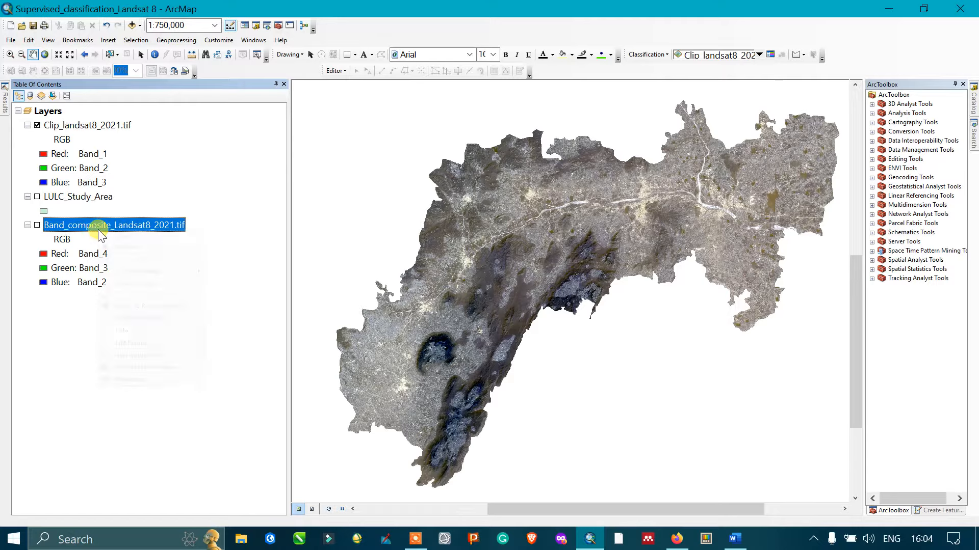
right_click(100, 232)
click(119, 247)
click(85, 198)
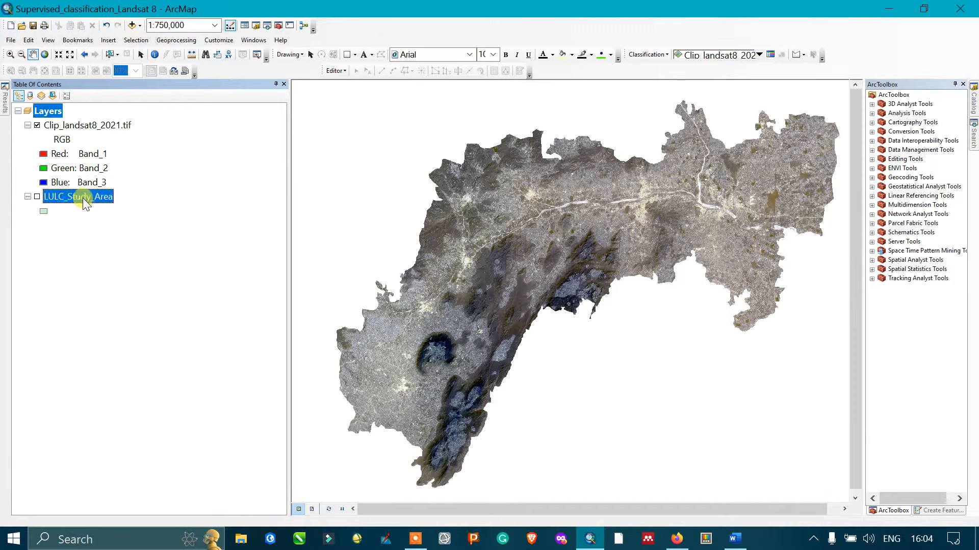
right_click(84, 201)
click(125, 234)
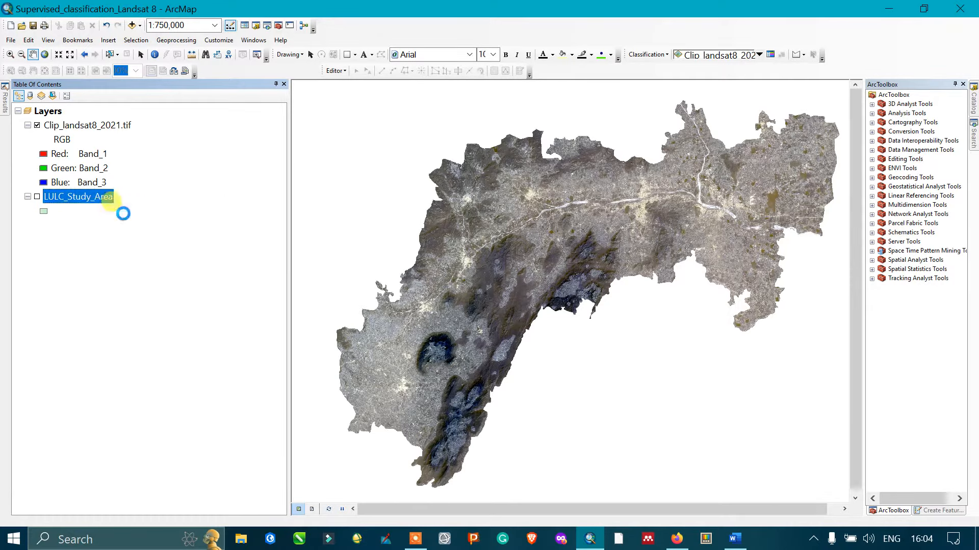
Step: Narrow the table of contents to enlarge the map area and recentre the clipped raster in it
drag(289, 198, 159, 186)
drag(524, 242, 458, 233)
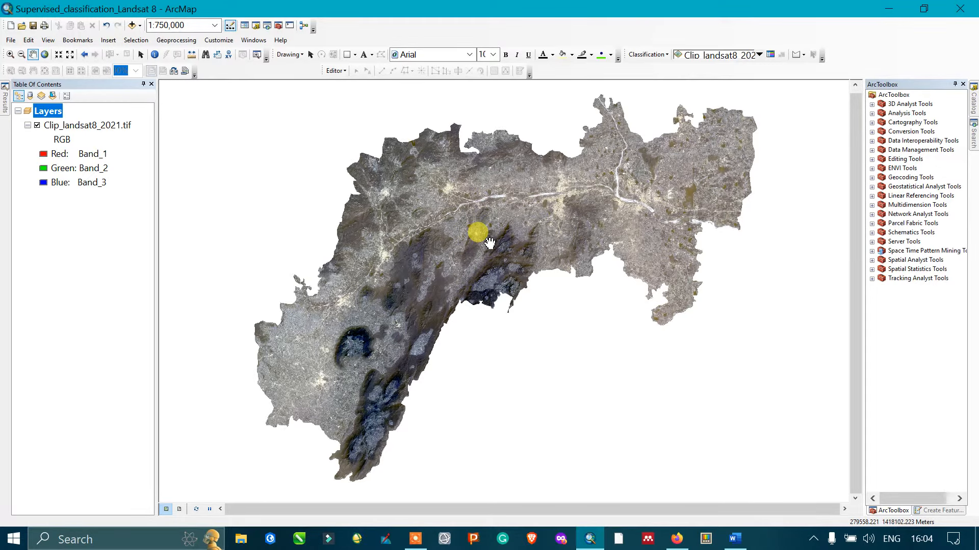
mouse_move(524, 218)
mouse_down()
mouse_move(498, 219)
mouse_move(511, 205)
mouse_up()
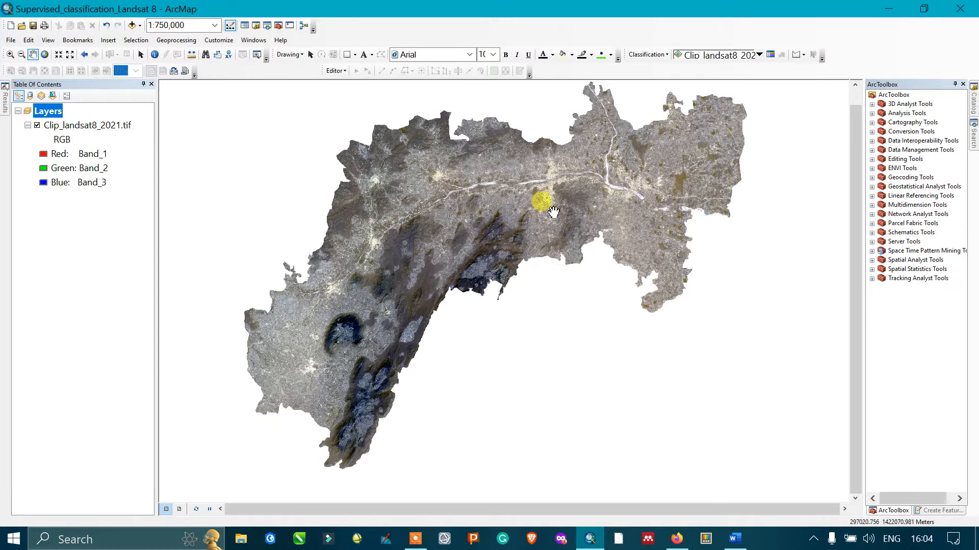
drag(649, 170, 650, 179)
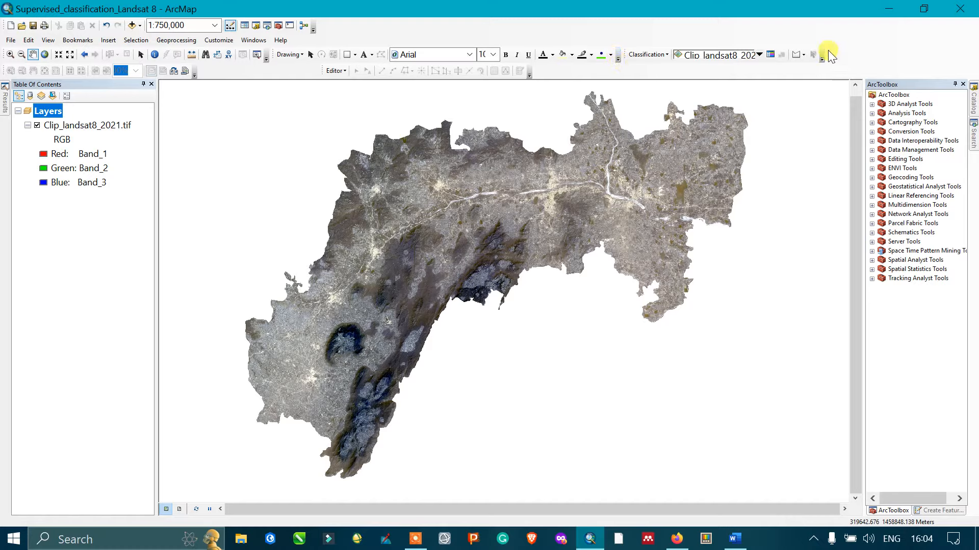
Step: Hide the Image Classification toolbar and show it again
right_click(637, 28)
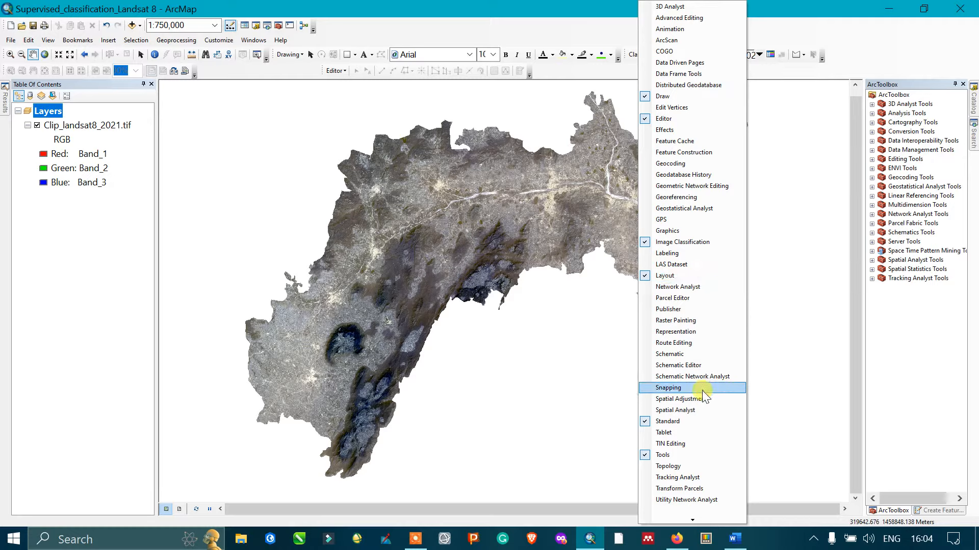
click(682, 243)
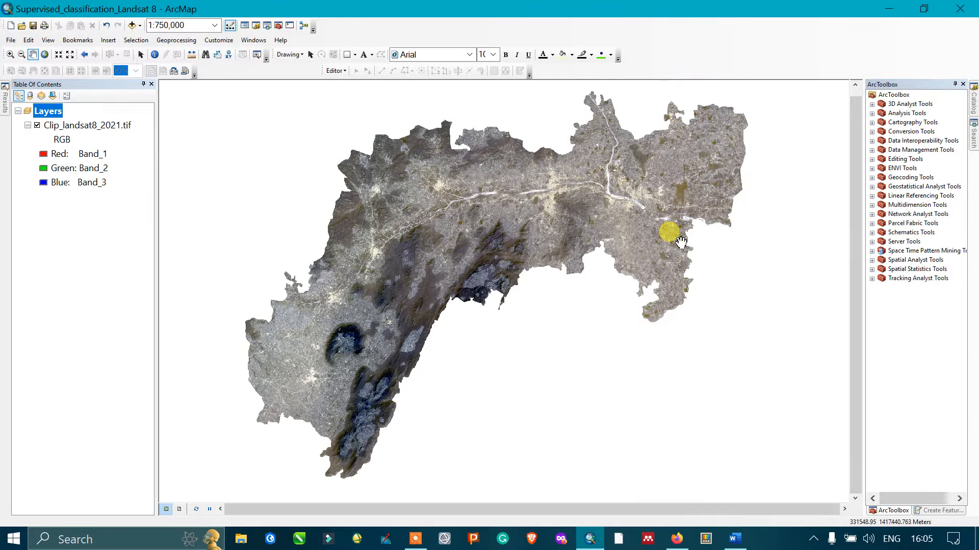
right_click(681, 56)
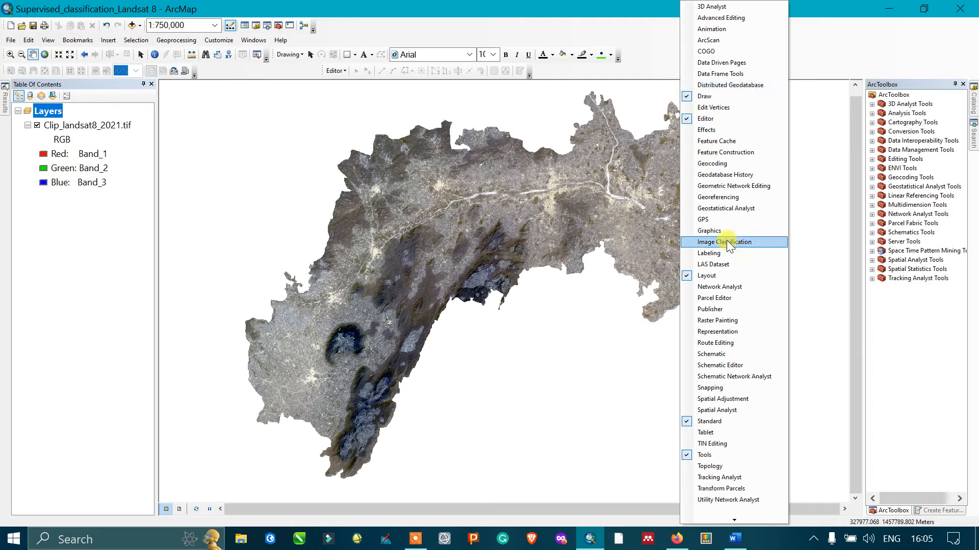
click(710, 242)
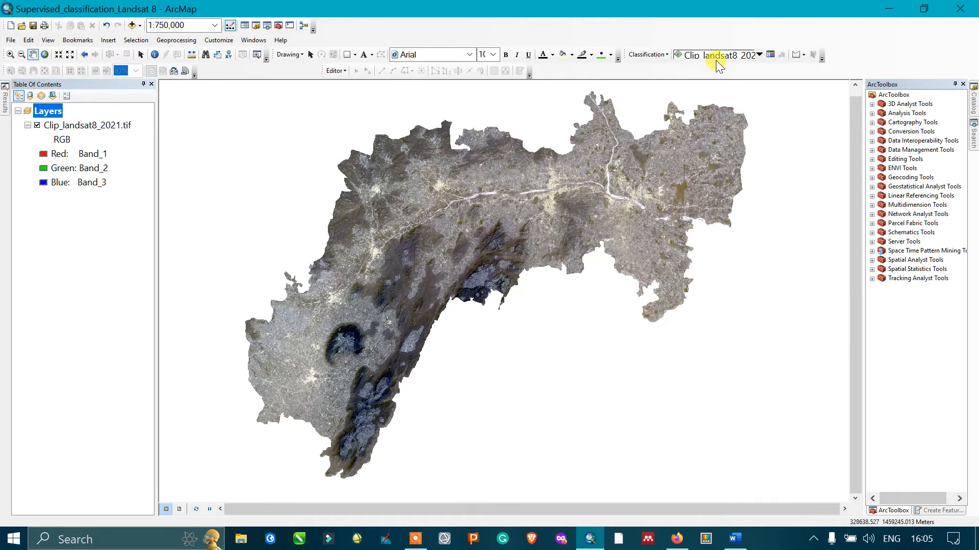
Step: Open the Training Sample Manager for Clip_landsat8_2021.tif and move its window off the middle of the map
click(770, 55)
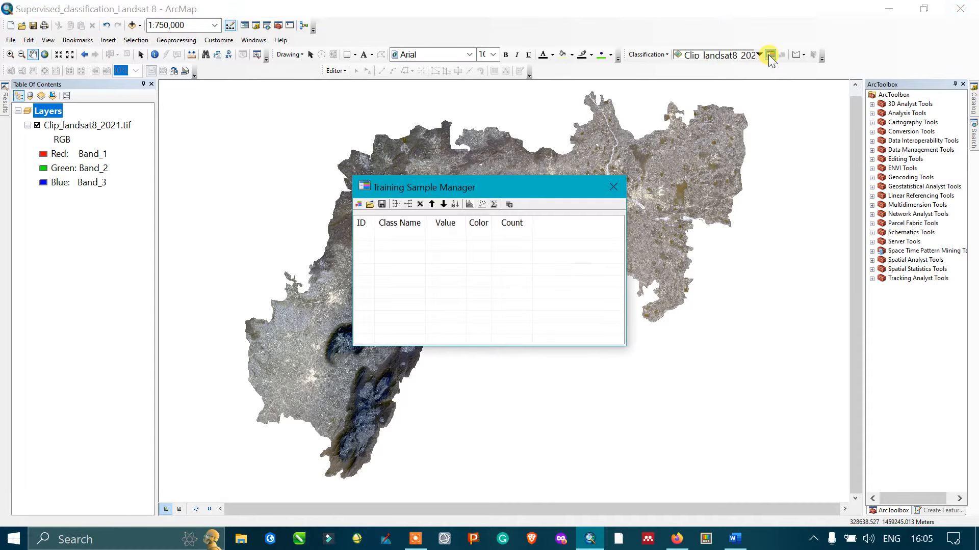
click(556, 190)
drag(555, 189, 867, 148)
Step: Switch to the LULC document in Word, consult the Landsat 8 band combinations for RGB composites, and return to ArcMap
drag(563, 206, 476, 163)
scroll(476, 163, up, 1)
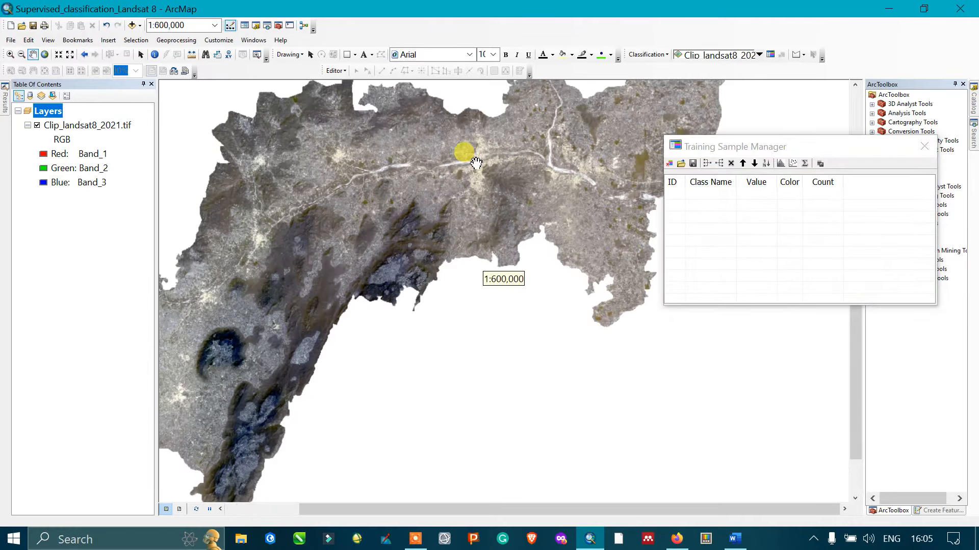
scroll(476, 163, up, 1)
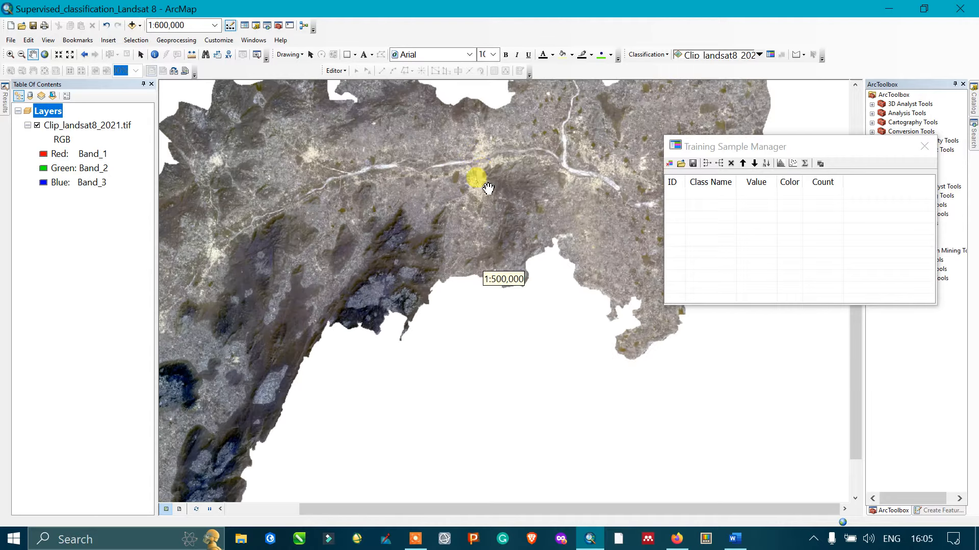
drag(426, 201, 510, 183)
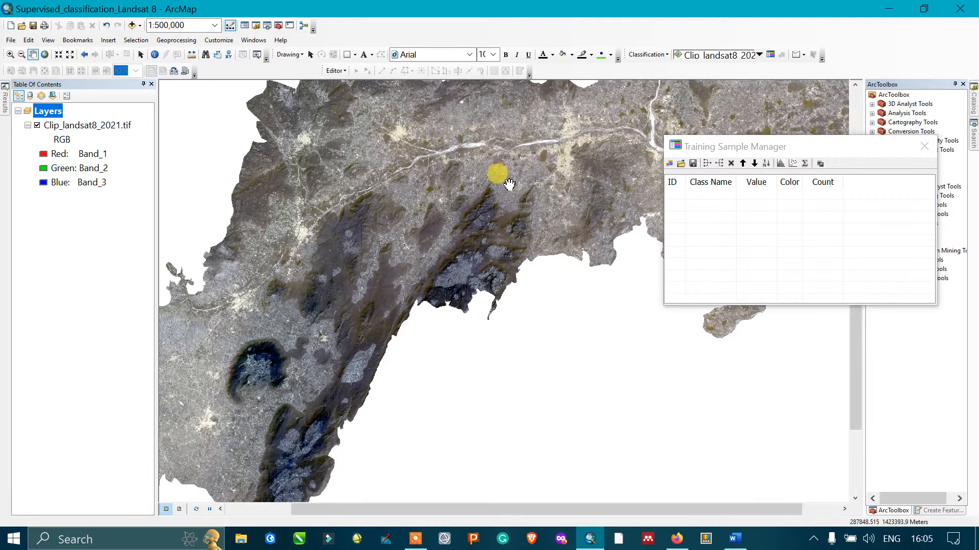
scroll(509, 184, down, 1)
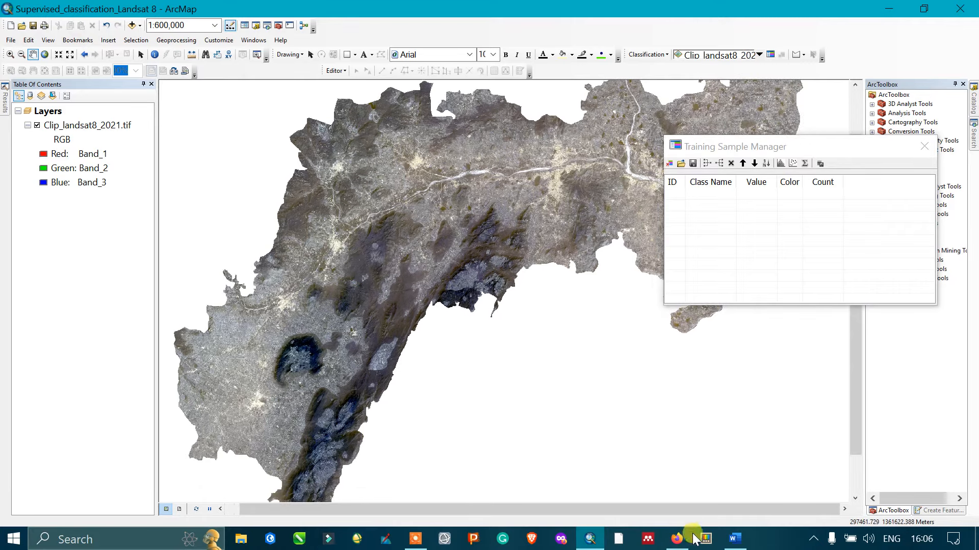
click(734, 539)
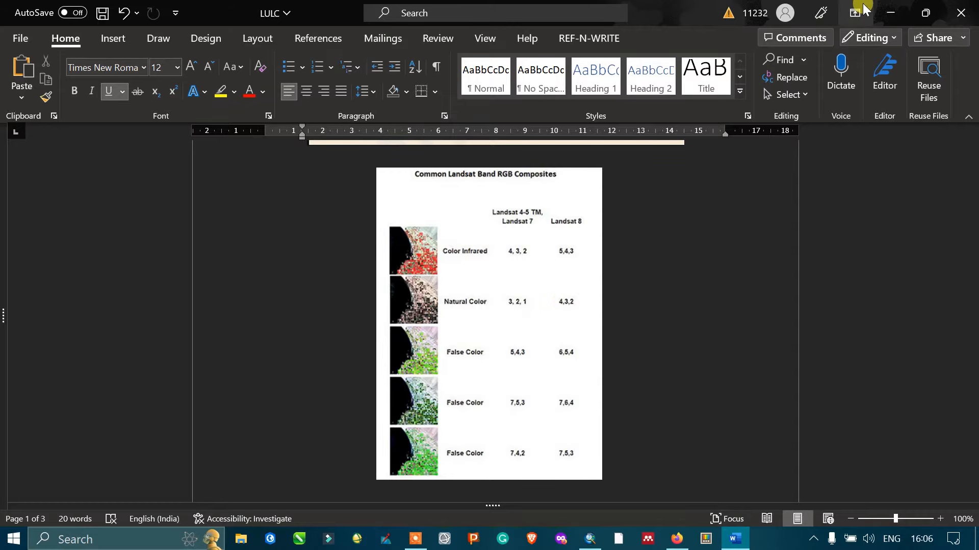
click(878, 16)
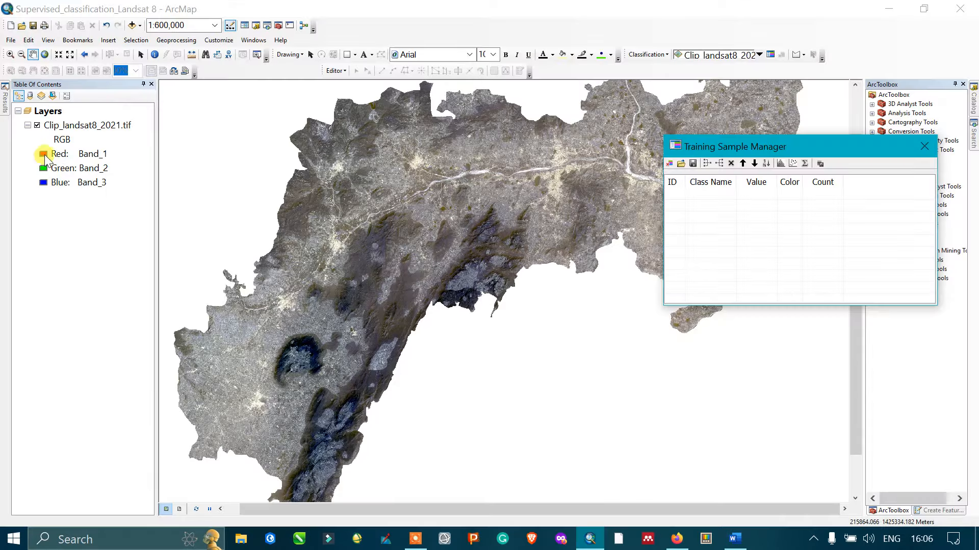
Step: Display Clip_landsat8_2021.tif in natural colour with Band_4 as red, Band_3 as green and Band_2 as blue
right_click(44, 154)
click(53, 161)
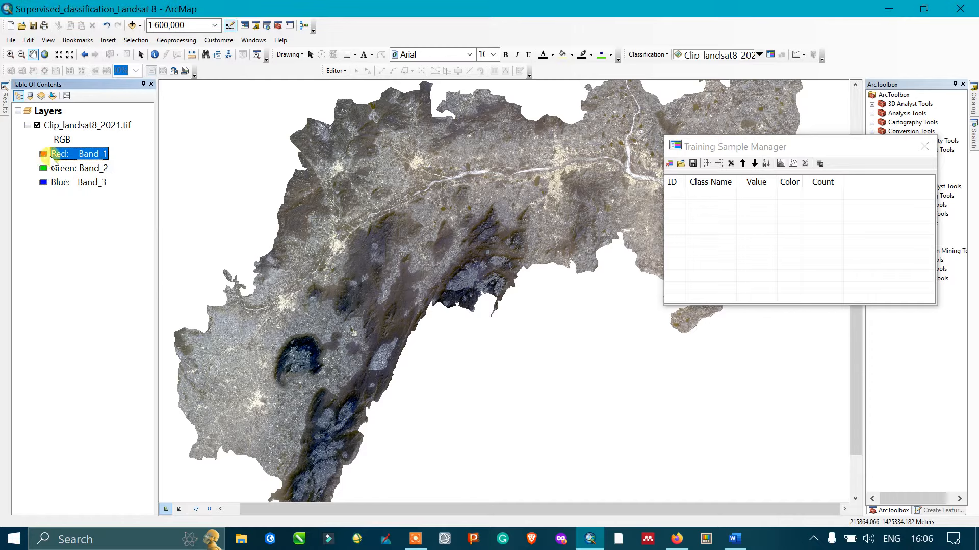
click(66, 154)
click(77, 229)
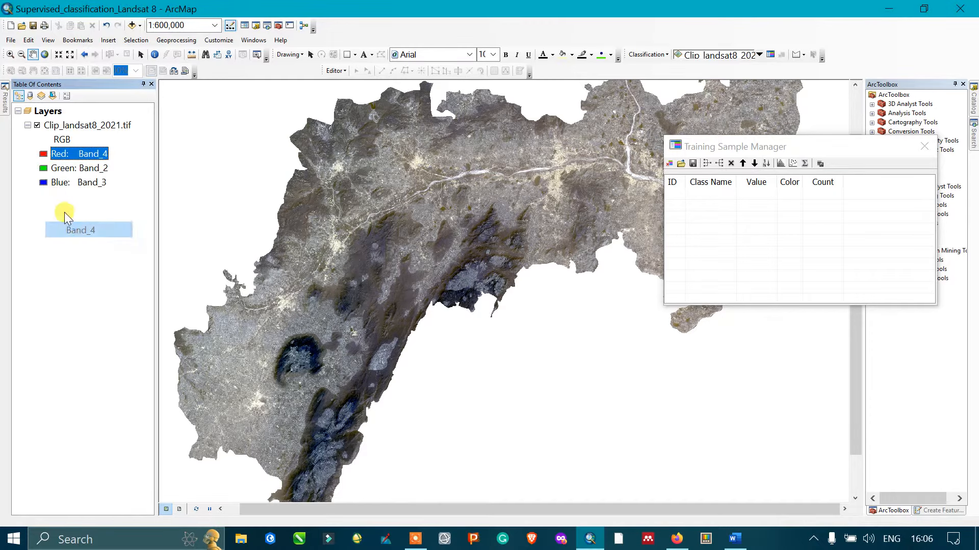
click(52, 168)
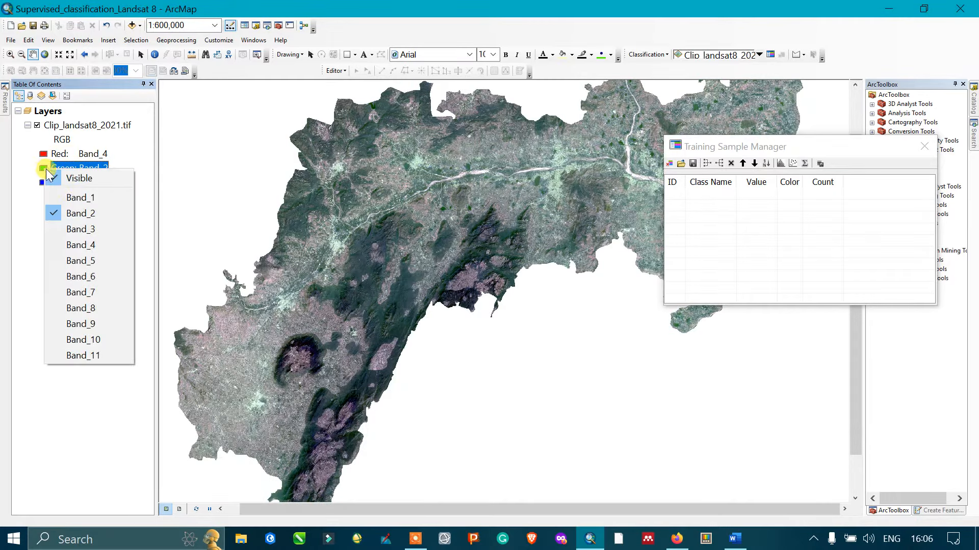
click(84, 214)
click(52, 168)
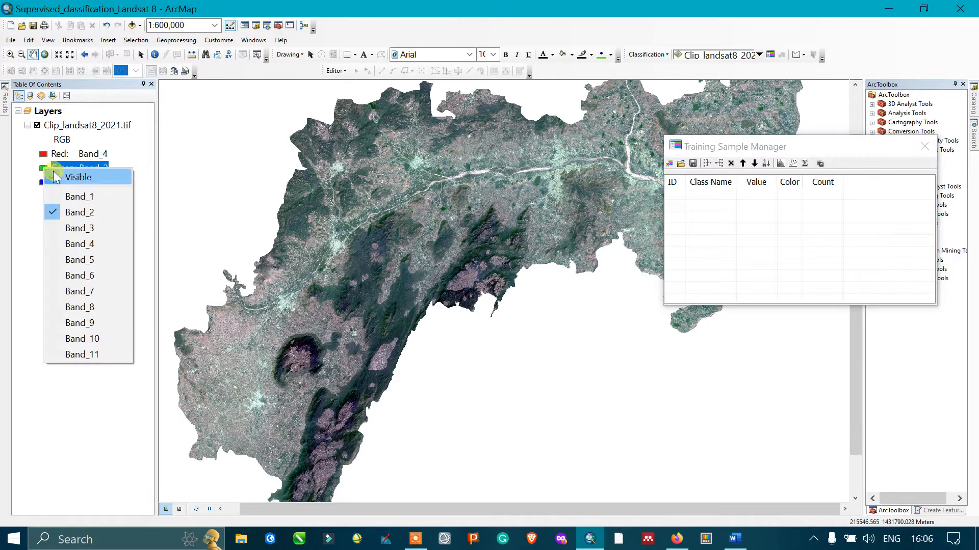
click(72, 219)
click(45, 182)
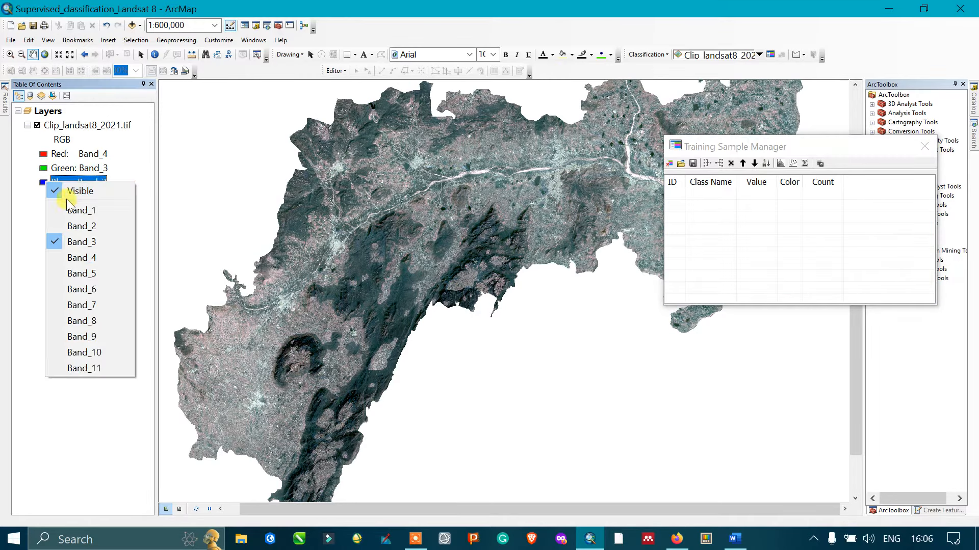
click(82, 227)
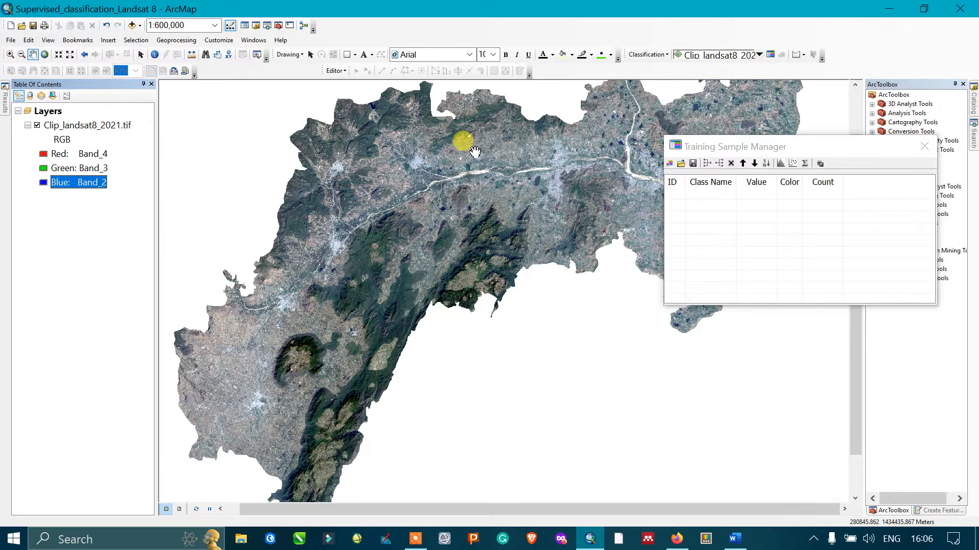
Step: Examine the natural-colour raster up close around the river, the lakes and the built-up areas beside them
drag(475, 151, 425, 169)
drag(566, 183, 540, 212)
scroll(571, 206, up, 2)
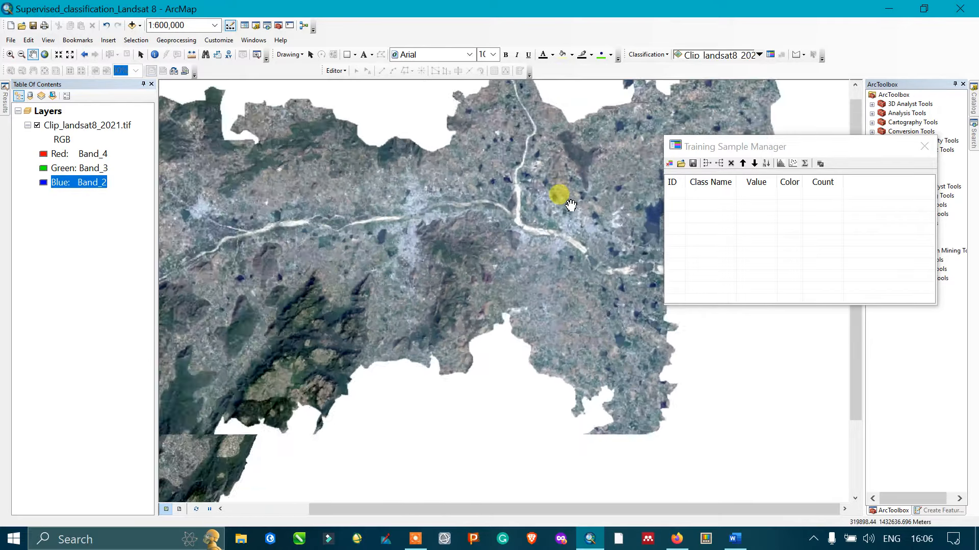
scroll(566, 199, up, 3)
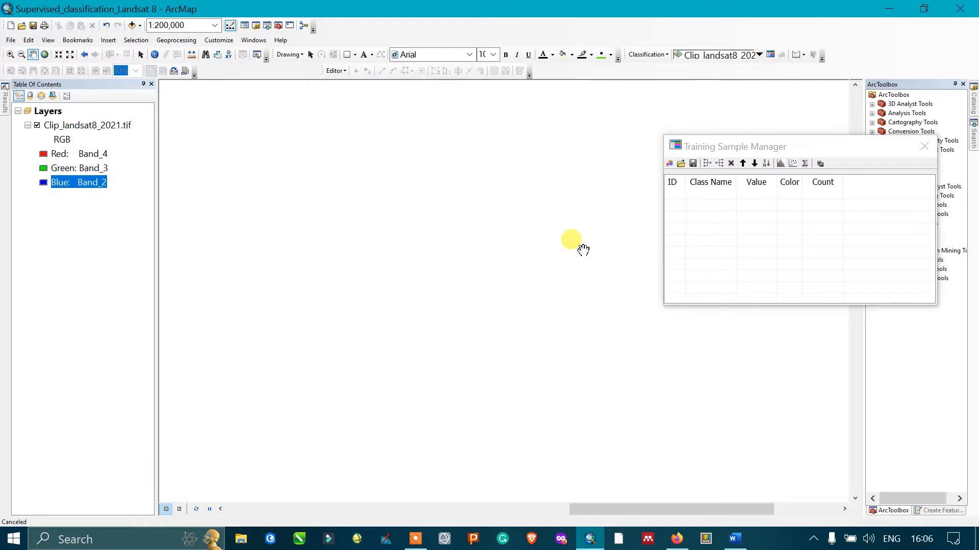
drag(561, 251, 487, 280)
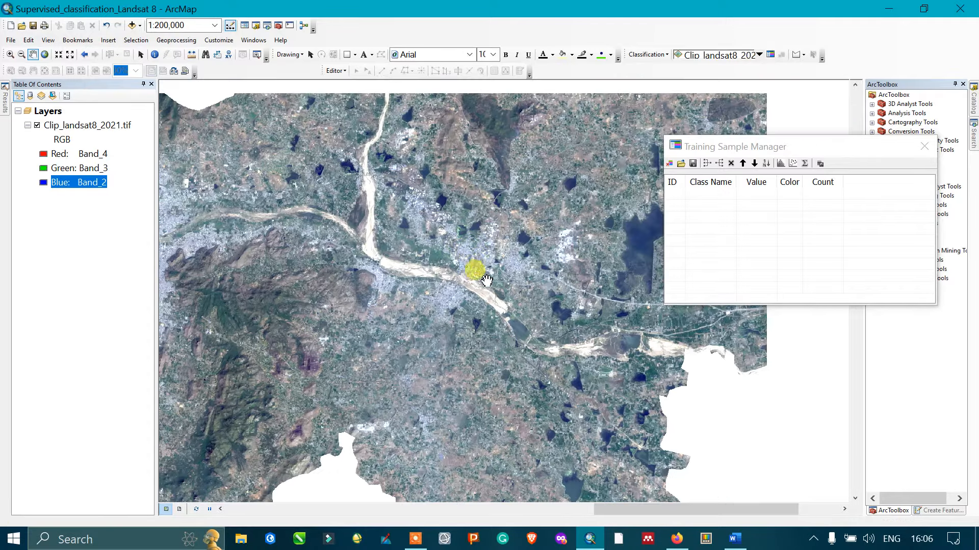
scroll(487, 280, up, 2)
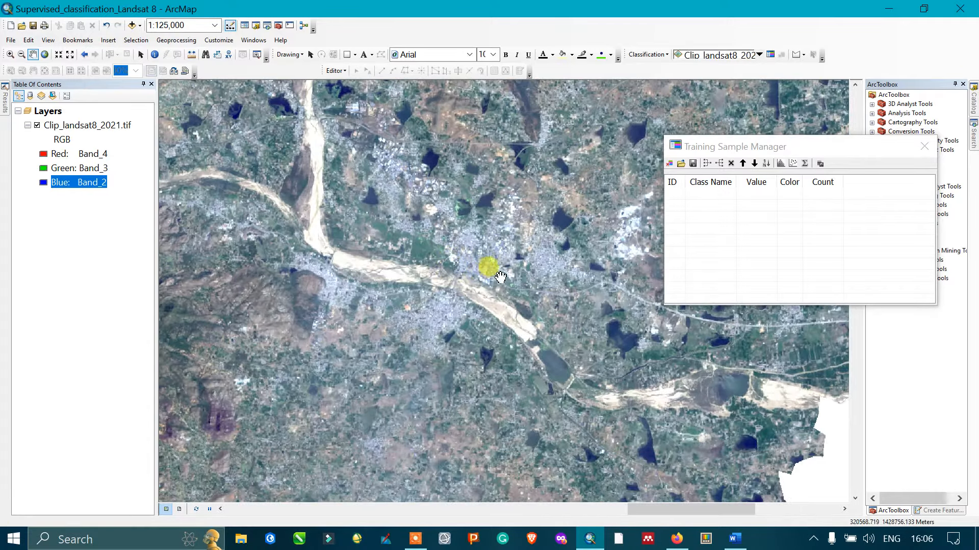
scroll(435, 321, up, 2)
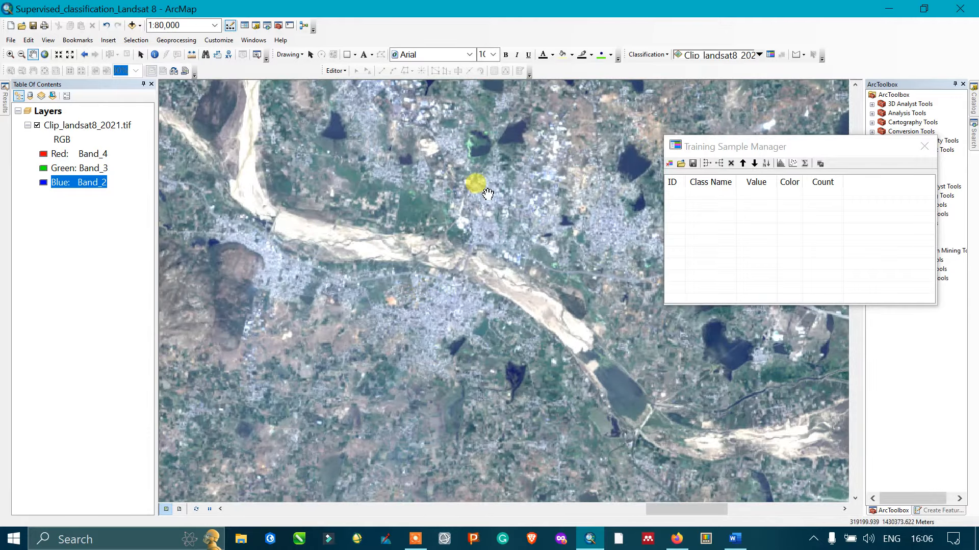
drag(488, 193, 421, 226)
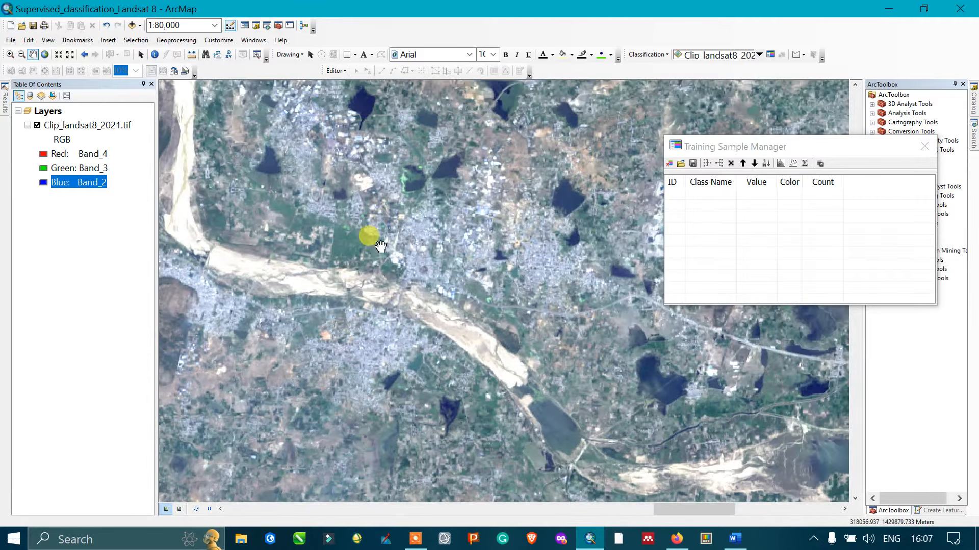
scroll(408, 226, up, 3)
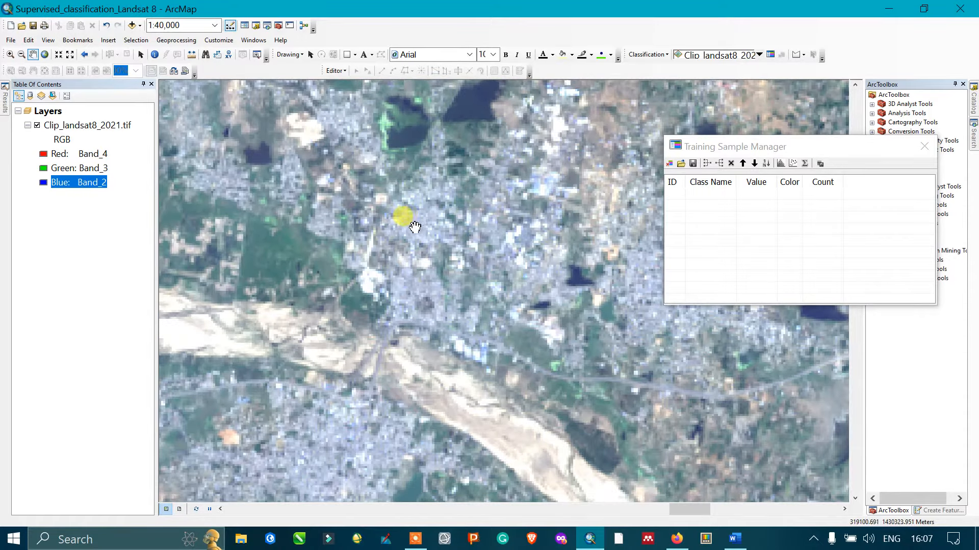
drag(398, 321, 434, 221)
drag(342, 344, 424, 227)
scroll(399, 256, down, 2)
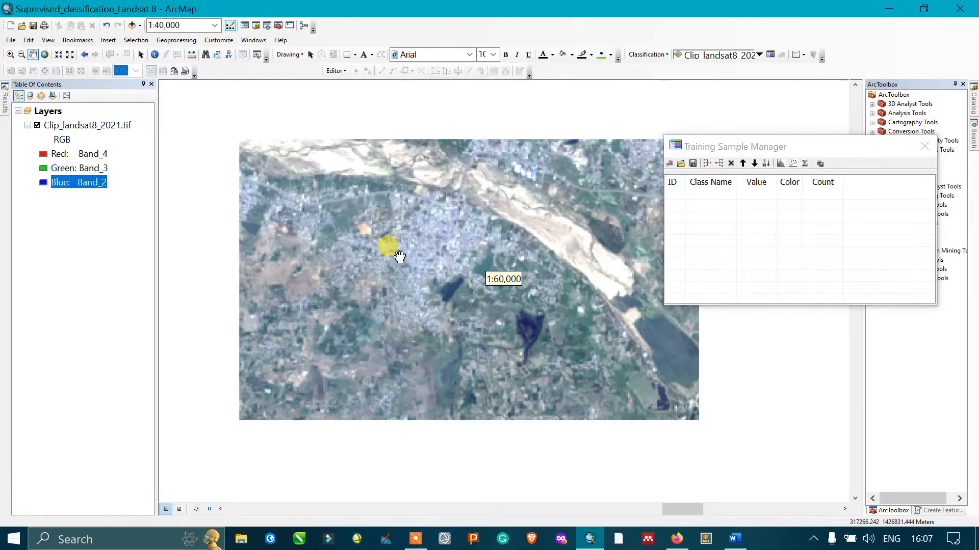
Step: Examine the natural-colour raster around the river confluence, the dark lakes and the built-up areas along both banks
scroll(430, 255, down, 1)
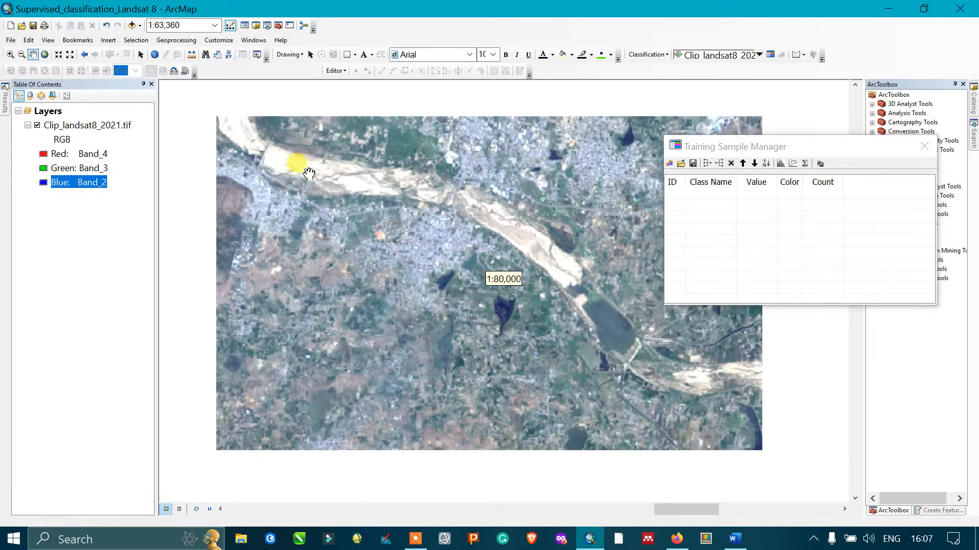
drag(364, 224, 471, 327)
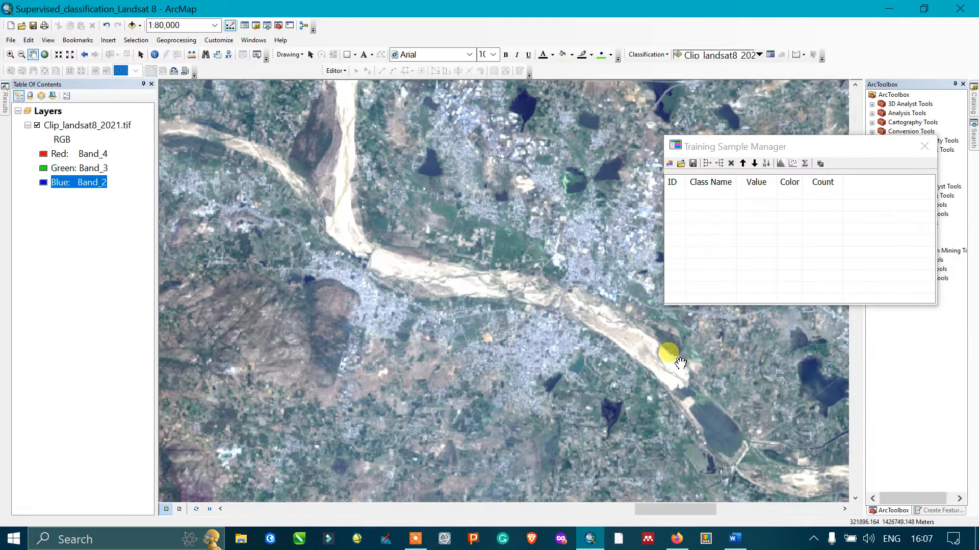
drag(315, 167, 370, 176)
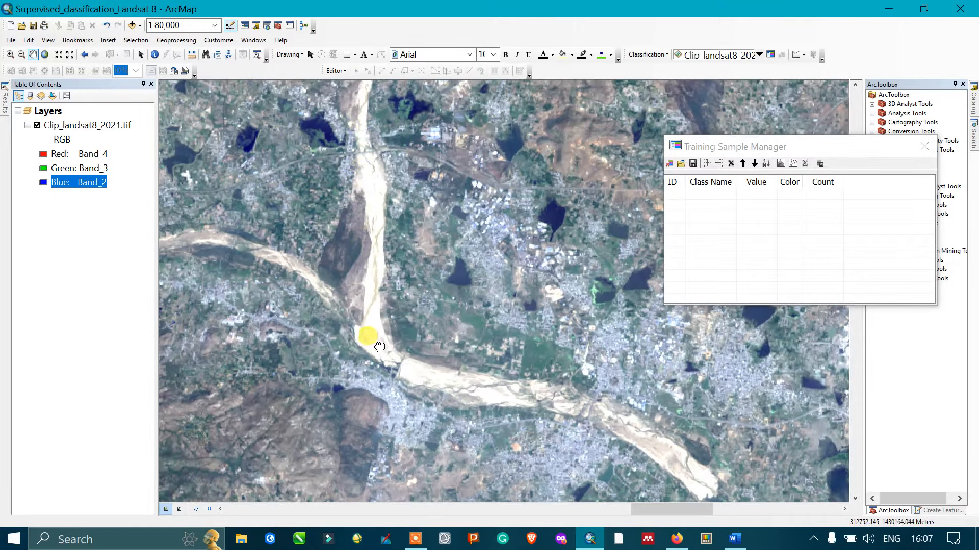
drag(379, 347, 335, 291)
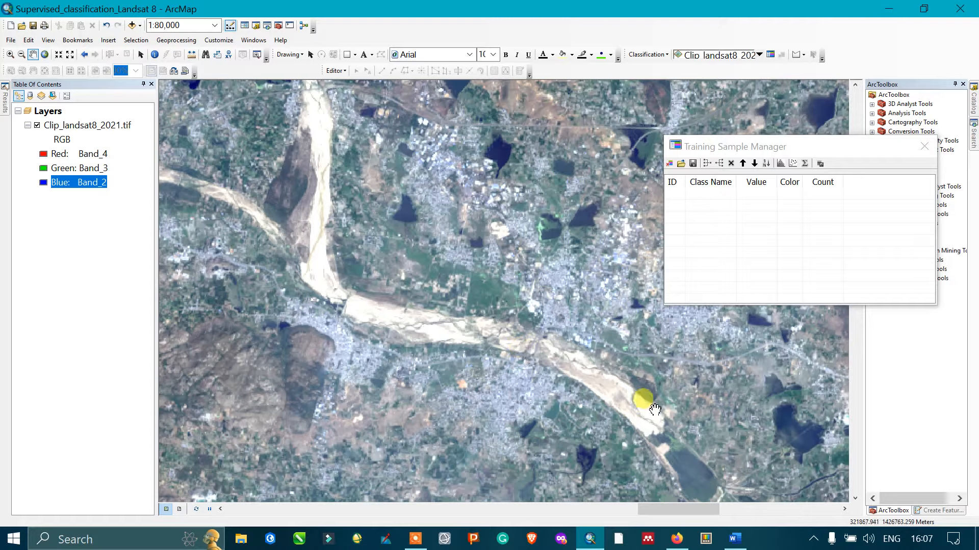
drag(315, 295, 365, 313)
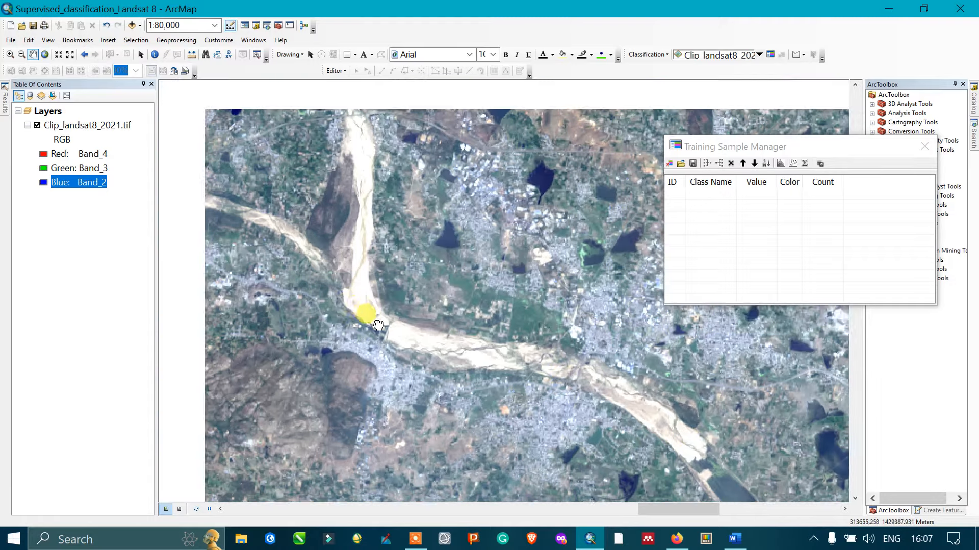
scroll(381, 188, up, 4)
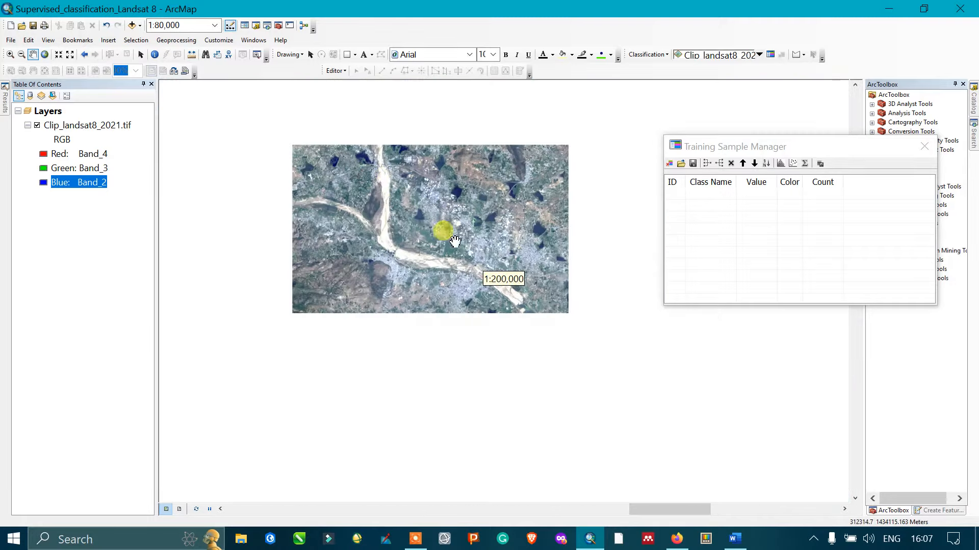
scroll(470, 253, up, 2)
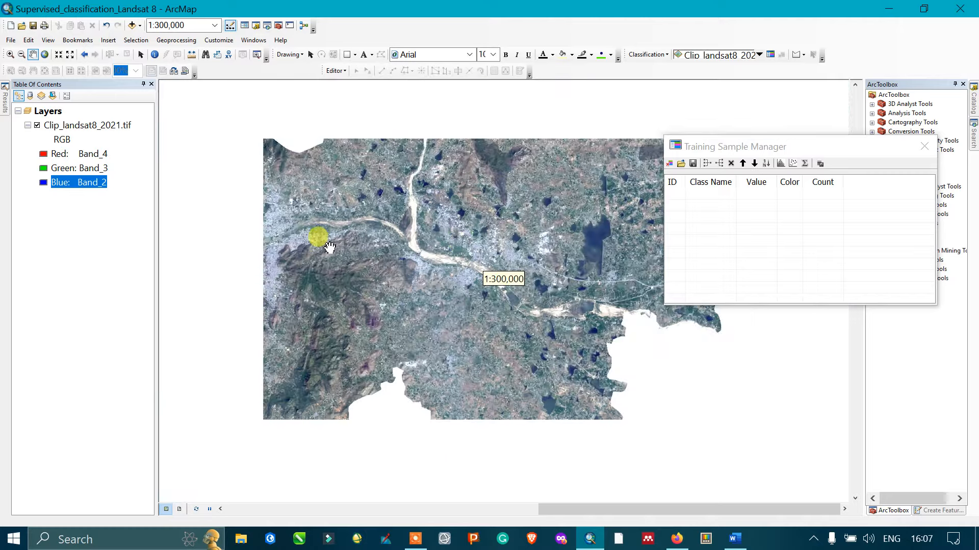
Step: Examine the large built-up area west of the river confluence, along with its neighbouring lakes and bare rocky hills
drag(321, 241, 464, 268)
scroll(464, 268, down, 3)
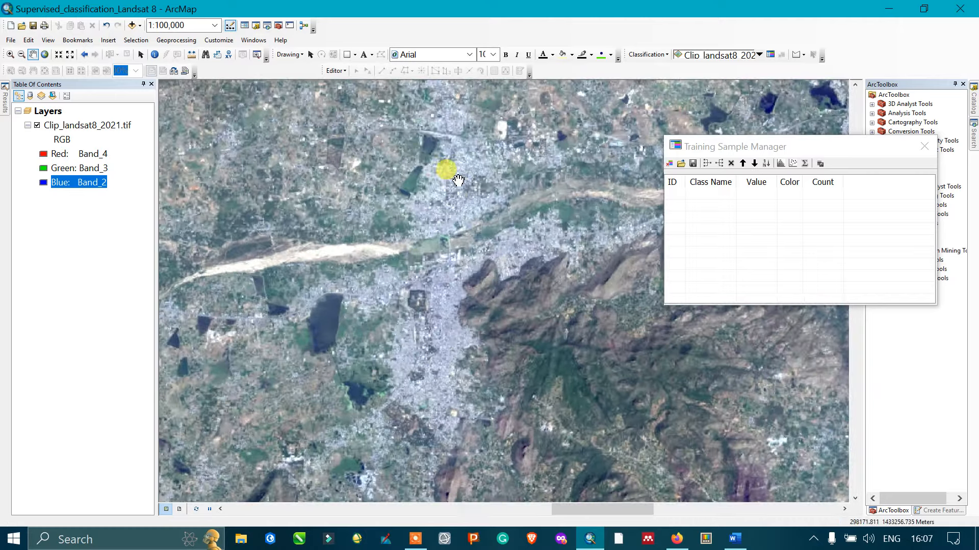
drag(441, 293, 430, 247)
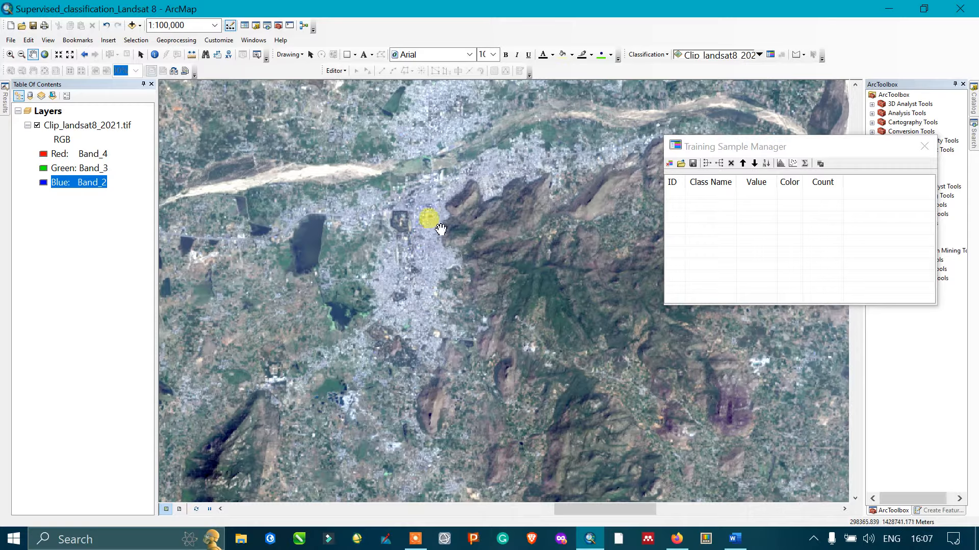
drag(431, 290, 439, 201)
drag(410, 170, 499, 227)
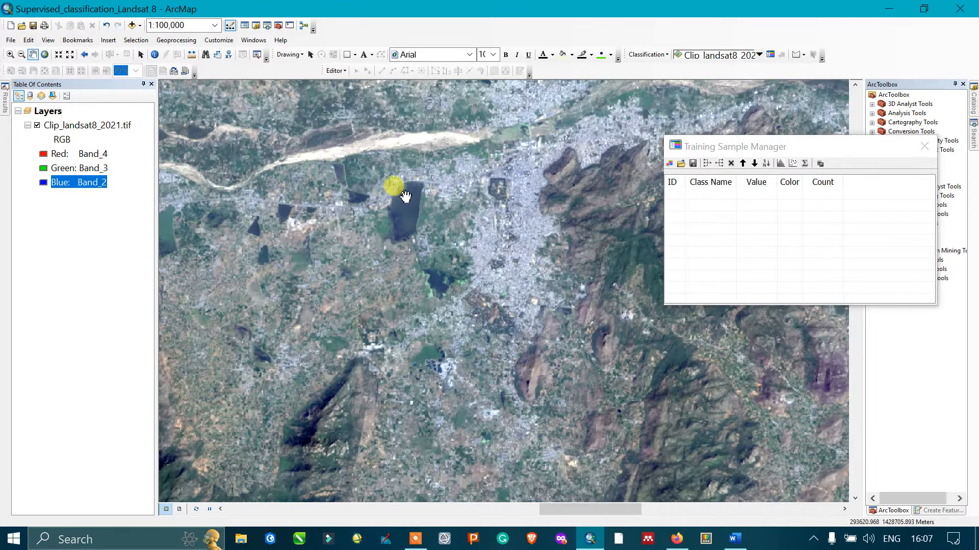
drag(405, 276, 591, 155)
scroll(537, 232, down, 1)
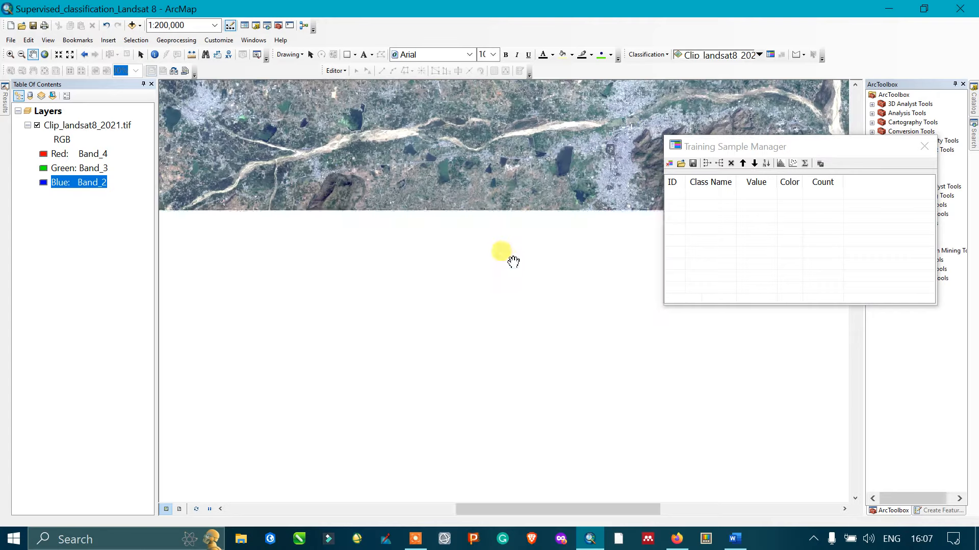
Step: Examine the forested mountains and the bare and cultivated clearings along the southern edge of the raster
drag(513, 260, 492, 136)
drag(365, 214, 594, 189)
drag(459, 234, 499, 214)
drag(561, 188, 371, 208)
drag(475, 163, 427, 222)
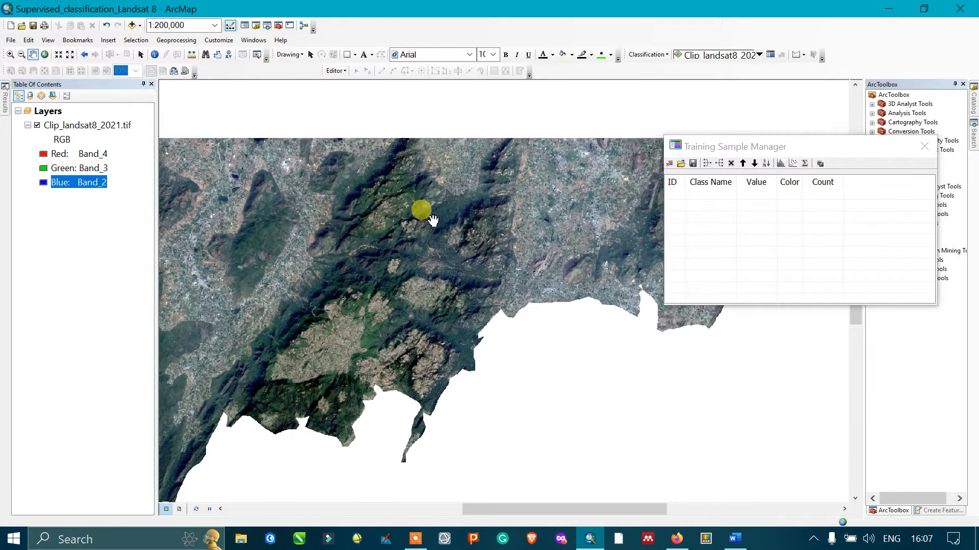
scroll(428, 222, down, 1)
scroll(428, 221, up, 3)
scroll(428, 222, up, 1)
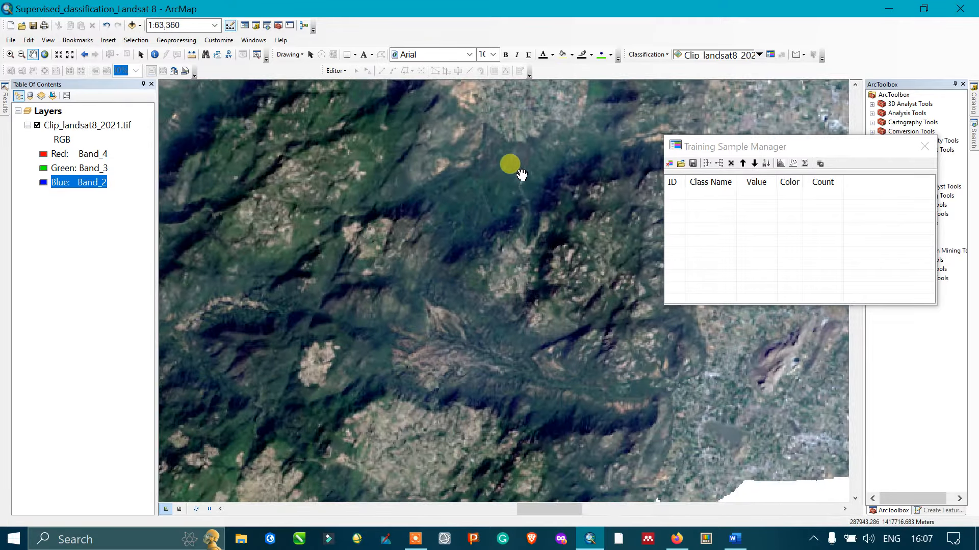
drag(520, 173, 503, 235)
drag(451, 261, 470, 253)
scroll(474, 200, down, 2)
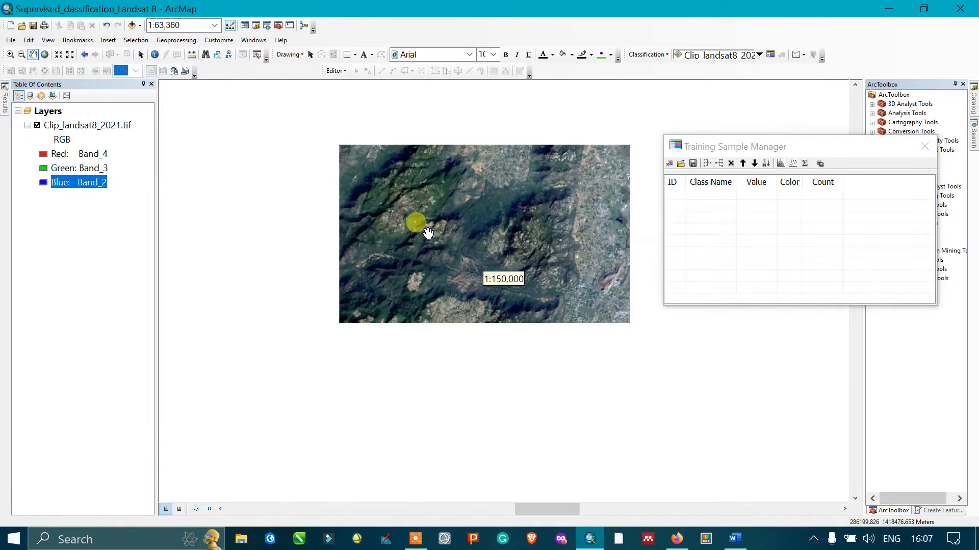
drag(399, 245, 395, 149)
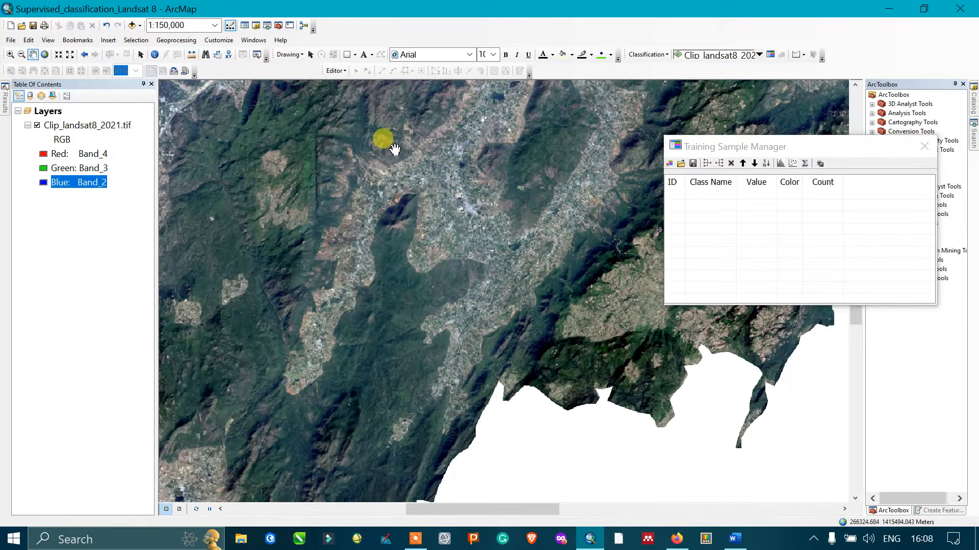
Step: Inspect the settlements and farmland in the valley between the forested hills, and compare them with the wider raster extent
scroll(479, 214, up, 4)
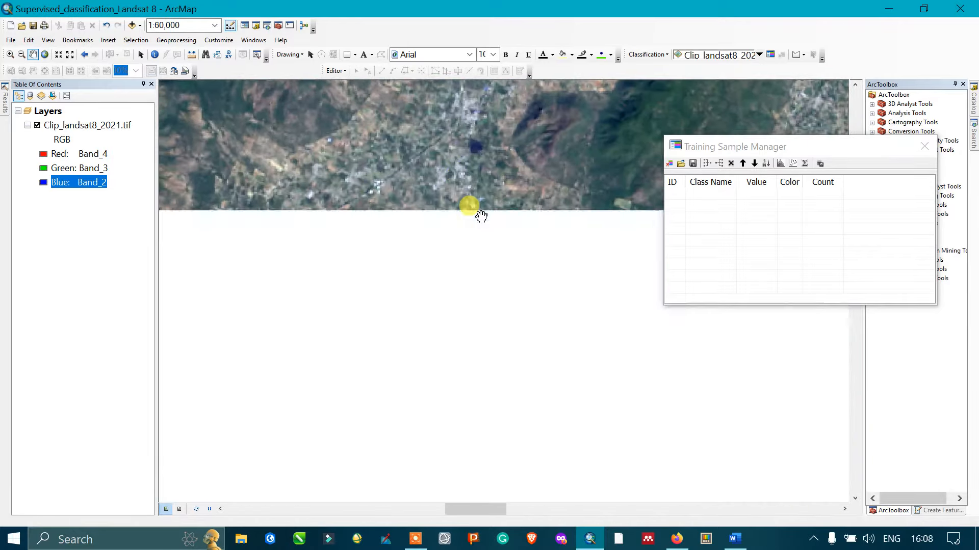
scroll(478, 213, up, 1)
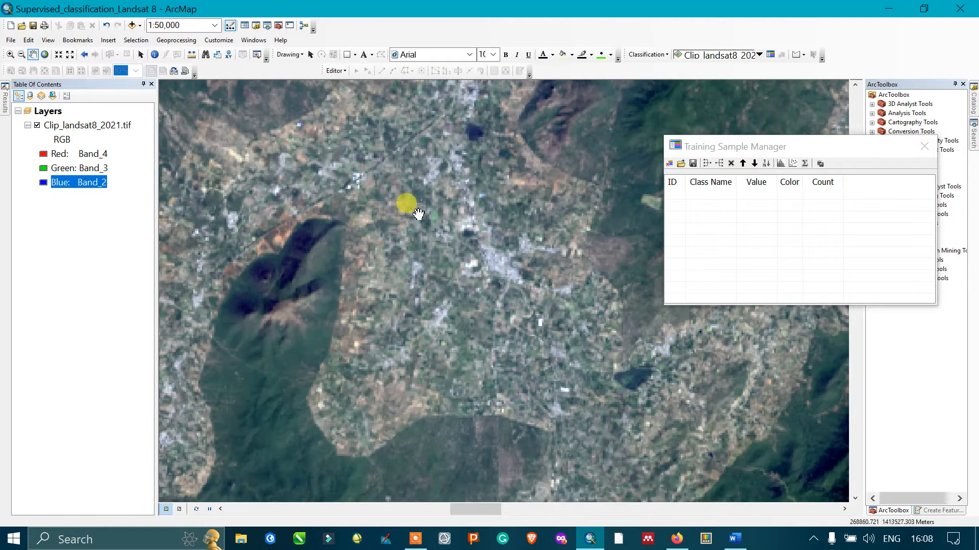
drag(418, 213, 481, 229)
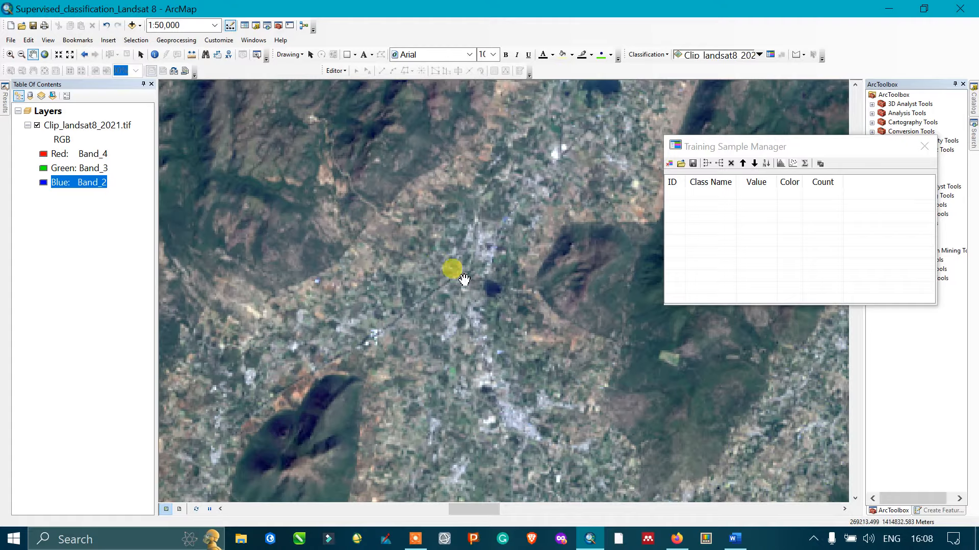
scroll(400, 281, down, 3)
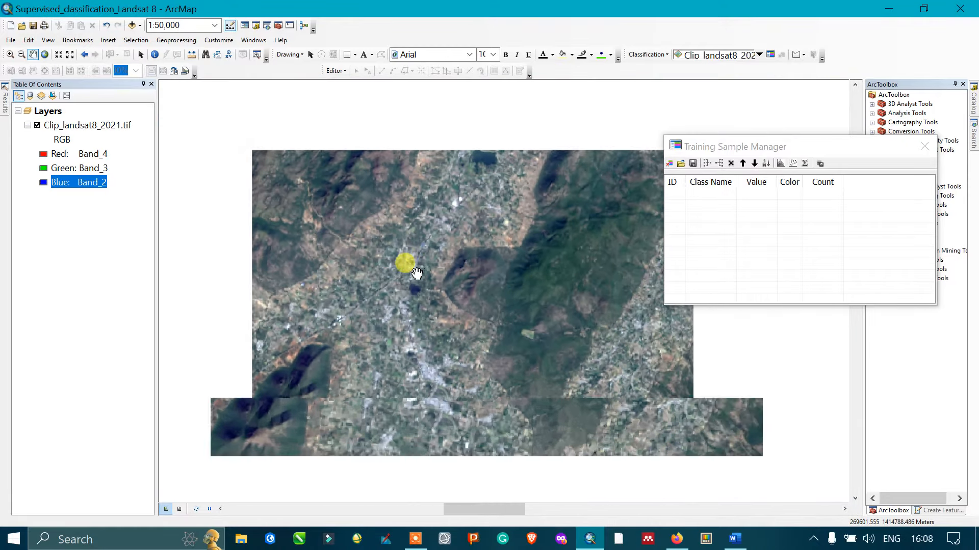
scroll(459, 268, down, 2)
scroll(471, 269, down, 2)
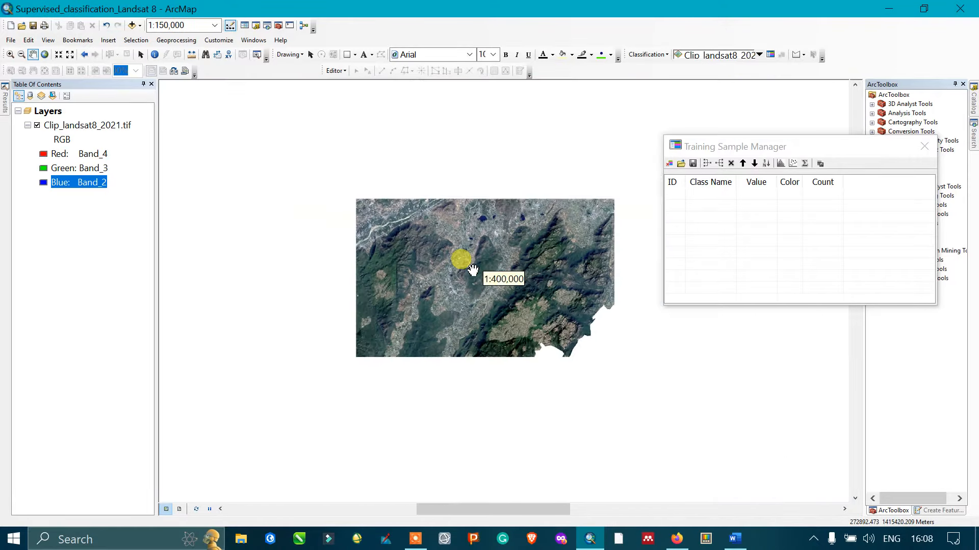
drag(550, 215, 436, 261)
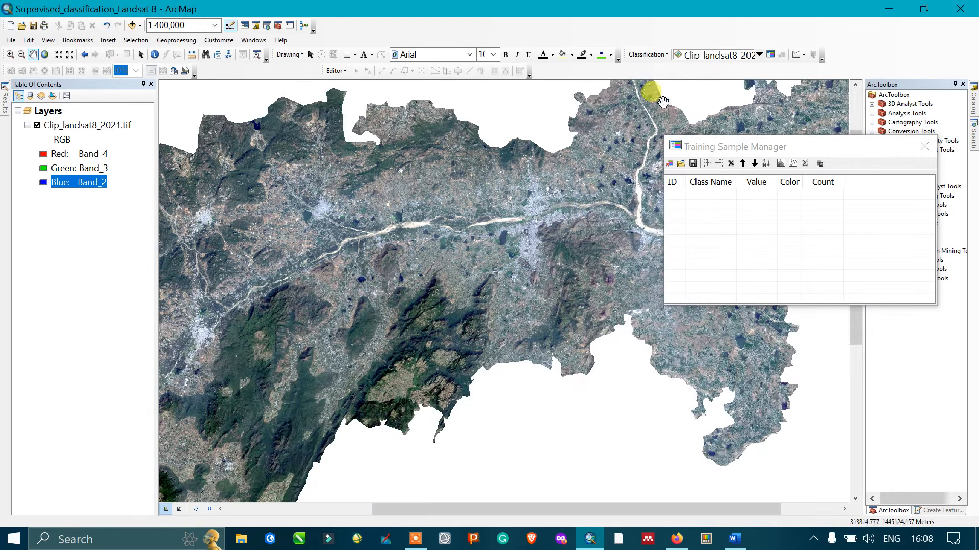
Step: Activate the Draw Circle training sample tool and survey the rocky hills, city and farmland south of the river for sampling areas
click(804, 56)
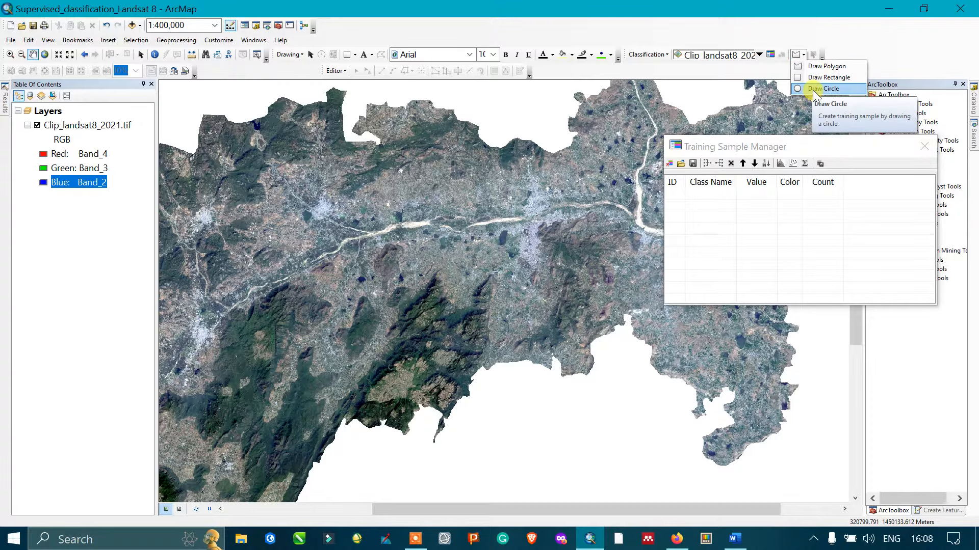
click(821, 89)
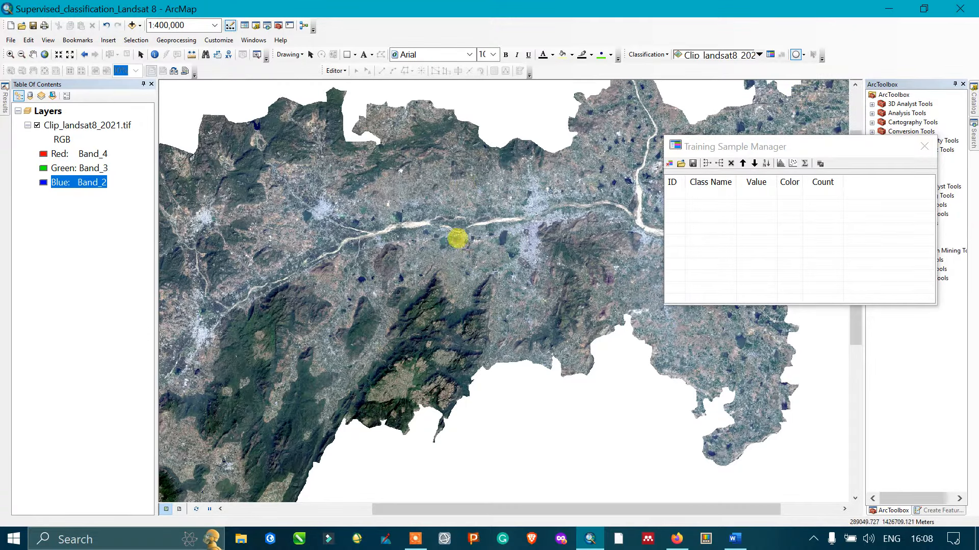
scroll(510, 230, down, 4)
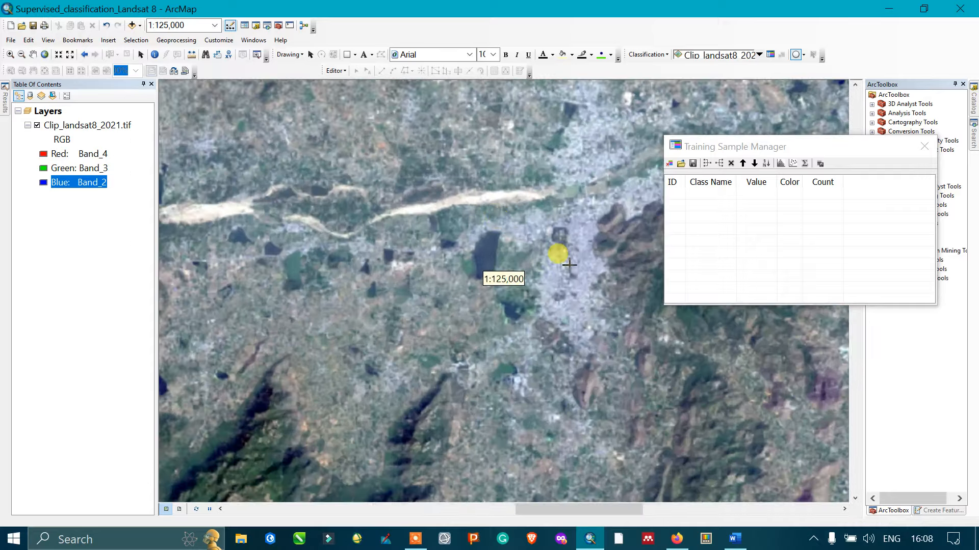
drag(562, 263, 428, 182)
drag(487, 197, 404, 158)
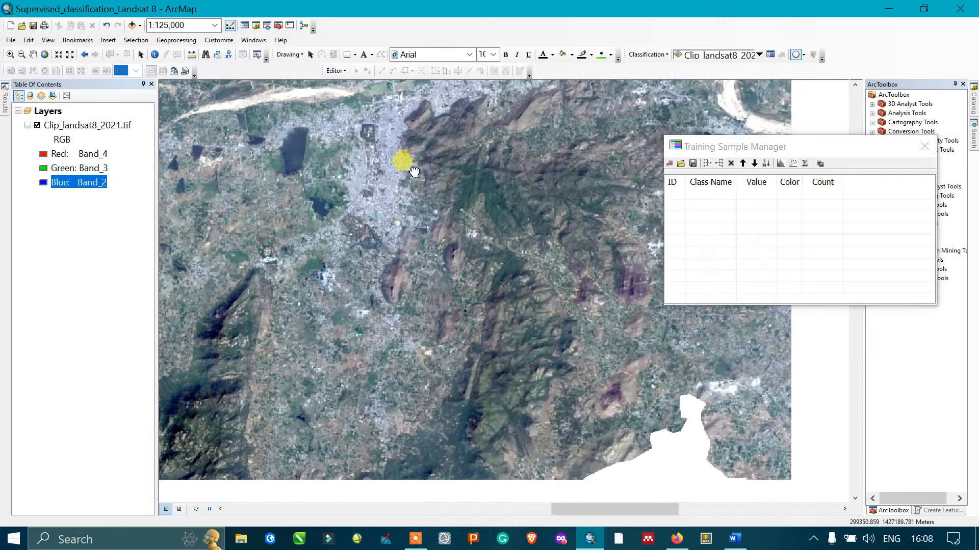
drag(513, 197, 444, 186)
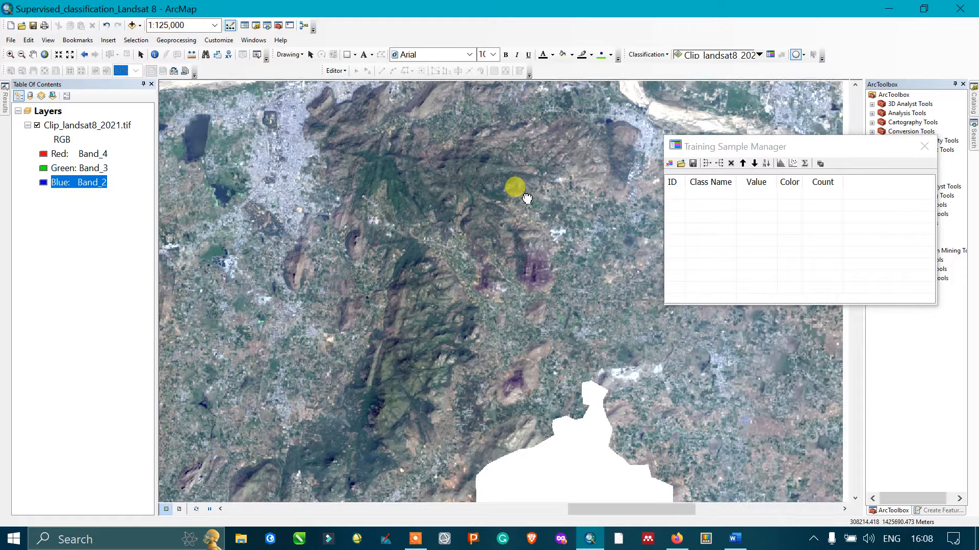
drag(515, 188, 362, 220)
drag(415, 168, 447, 284)
drag(379, 278, 361, 197)
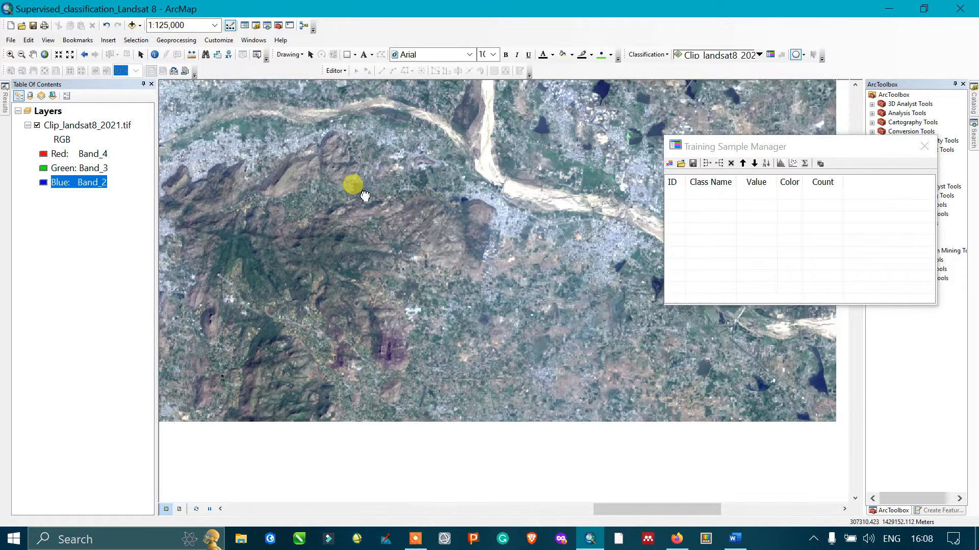
drag(317, 253, 332, 179)
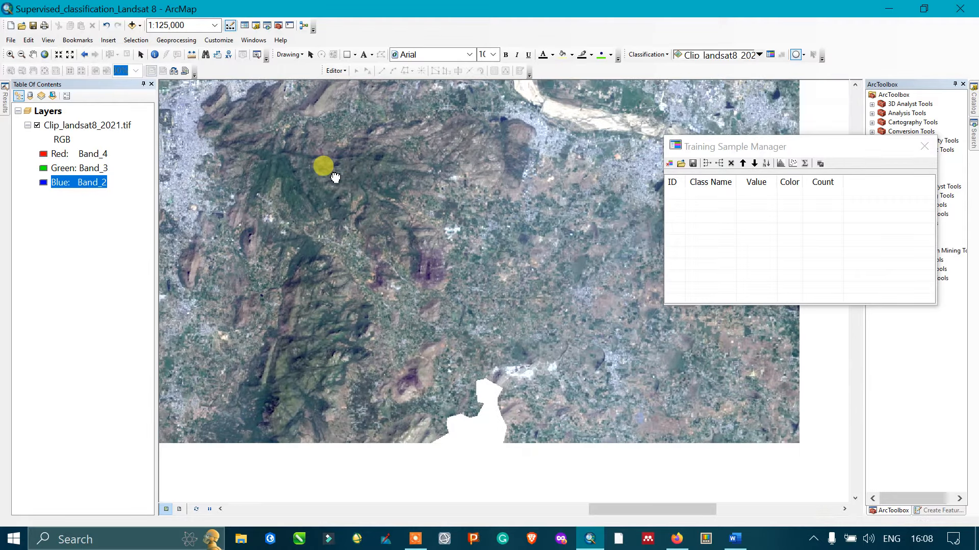
drag(539, 238, 450, 296)
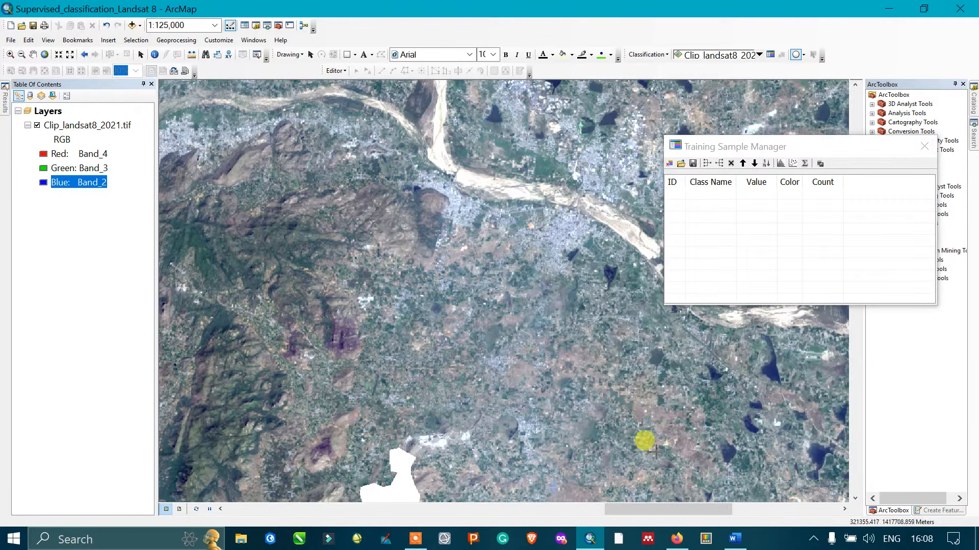
Step: Check the colour infrared combination in the LULC Word document, return to ArcMap and display Clip_landsat8_2021.tif with Band_5 red, Band_4 green and Band_3 blue
click(735, 538)
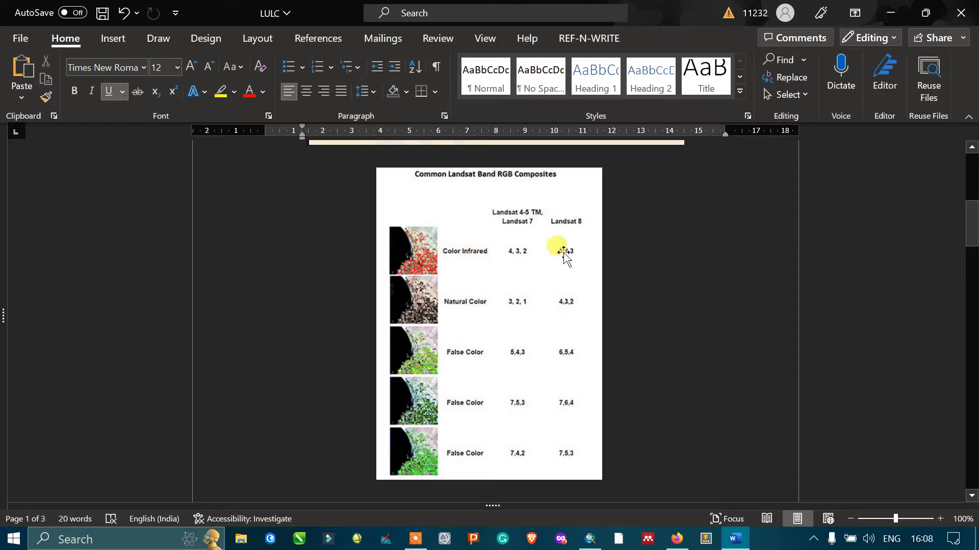
click(886, 11)
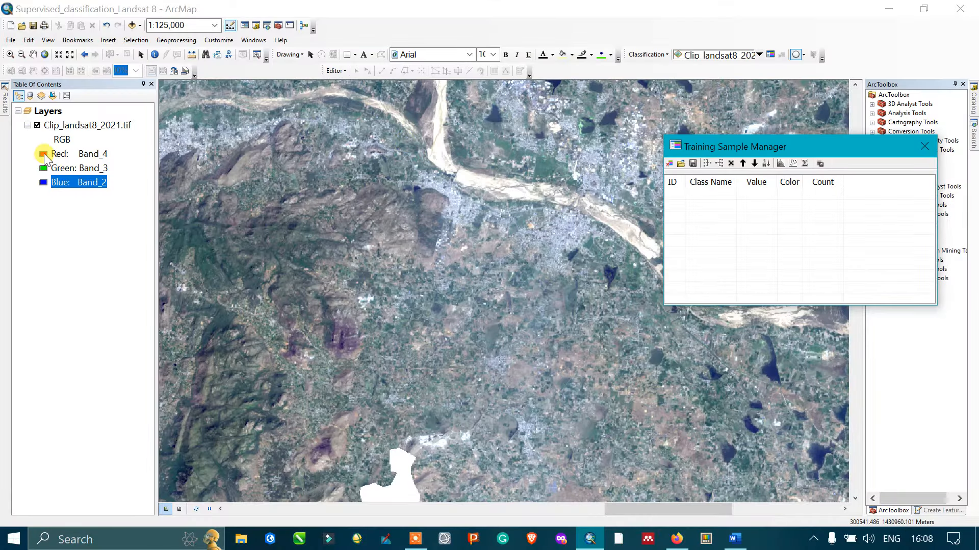
click(43, 154)
click(51, 153)
click(51, 153)
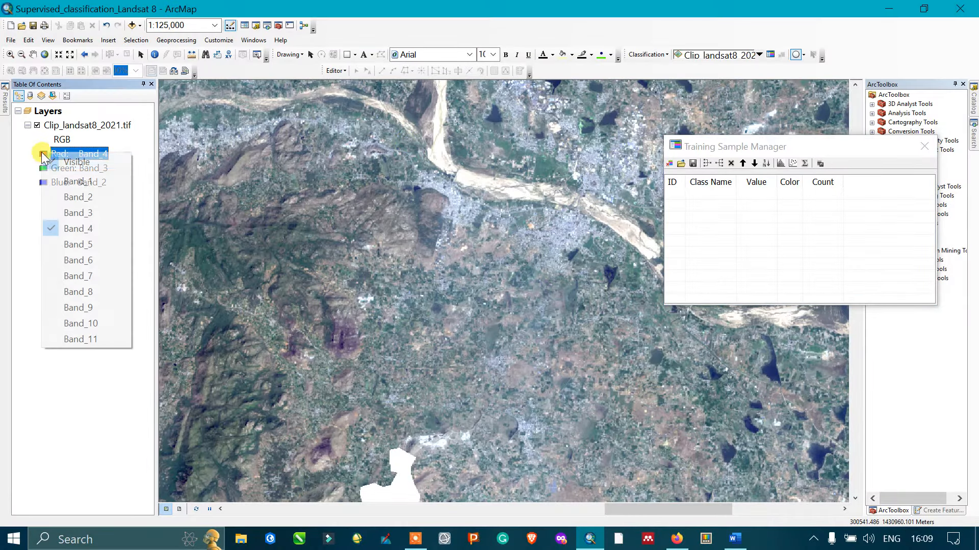
click(80, 245)
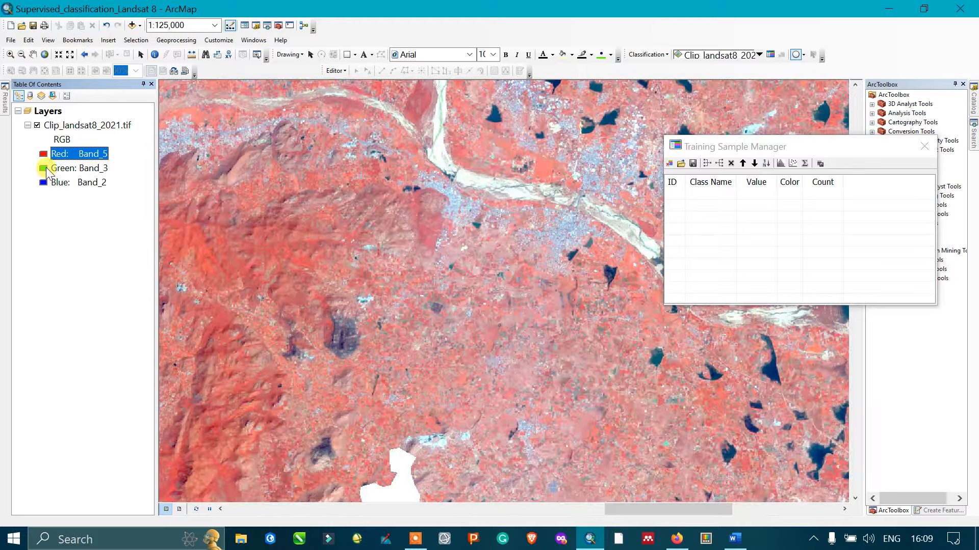
click(76, 168)
click(91, 244)
click(54, 183)
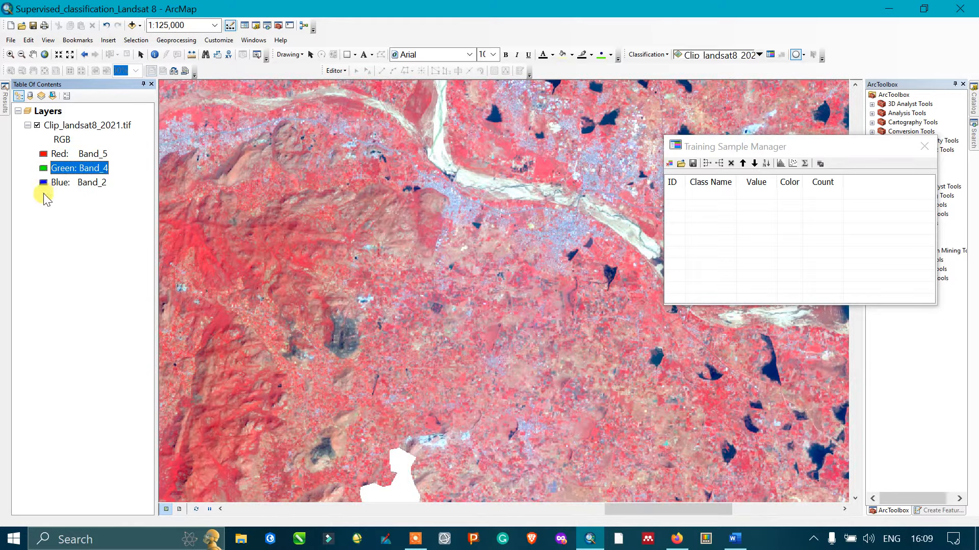
click(53, 182)
click(80, 245)
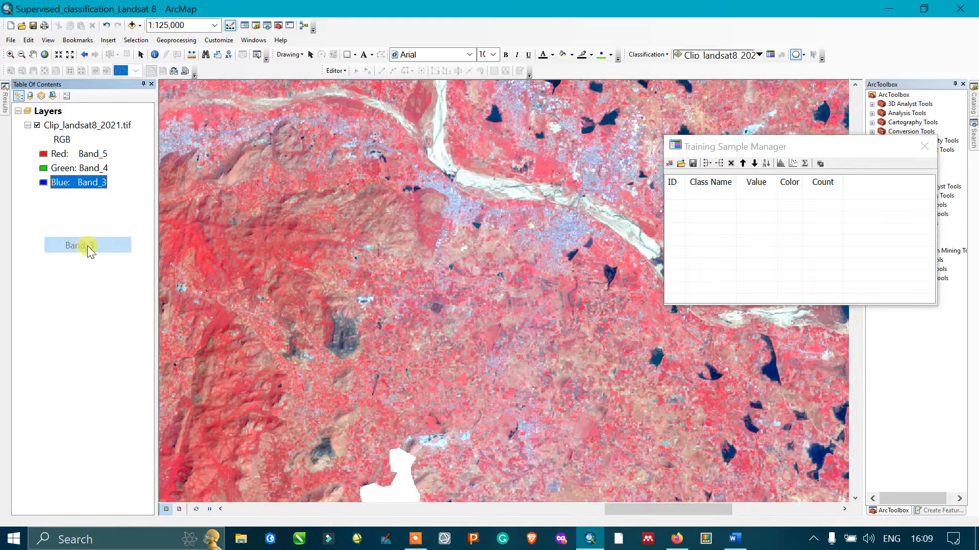
Step: Survey the colour infrared display of the clipped raster from the river valley to the forested mountains in the southwest
scroll(575, 276, down, 3)
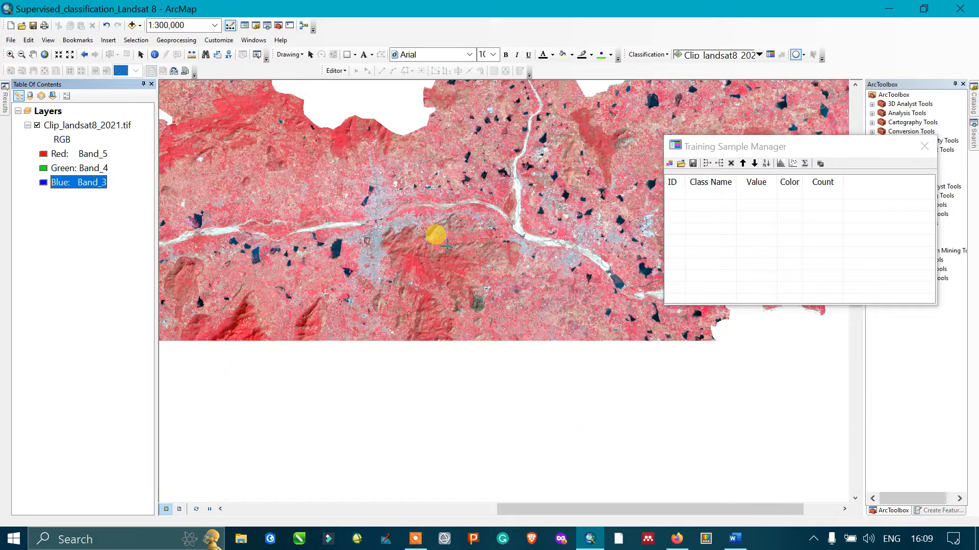
scroll(468, 259, down, 1)
drag(351, 250, 487, 217)
drag(383, 266, 526, 192)
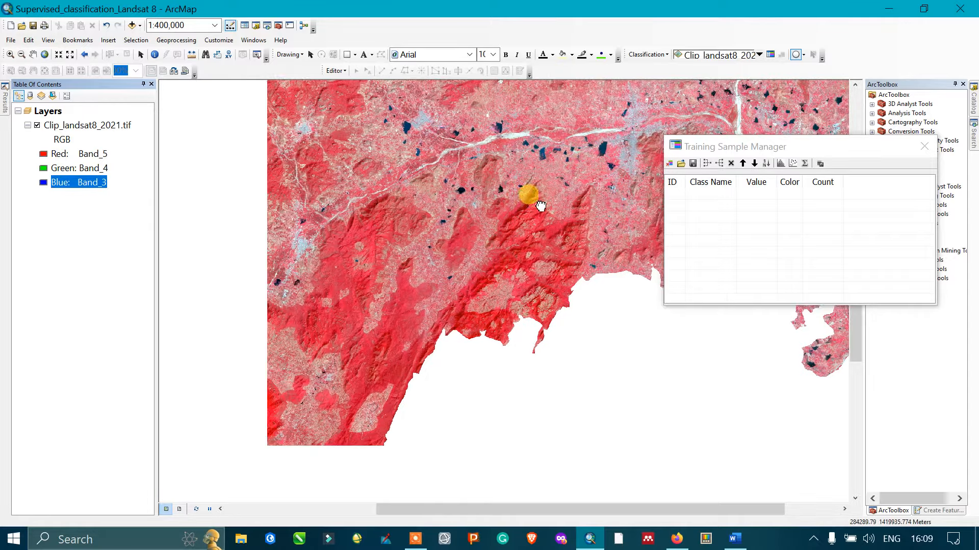
drag(321, 304, 400, 252)
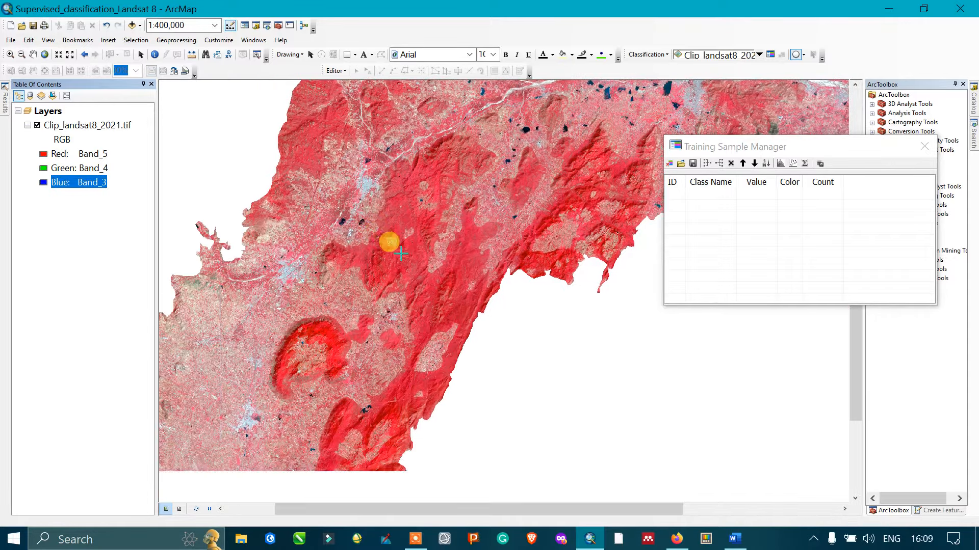
drag(477, 263, 401, 231)
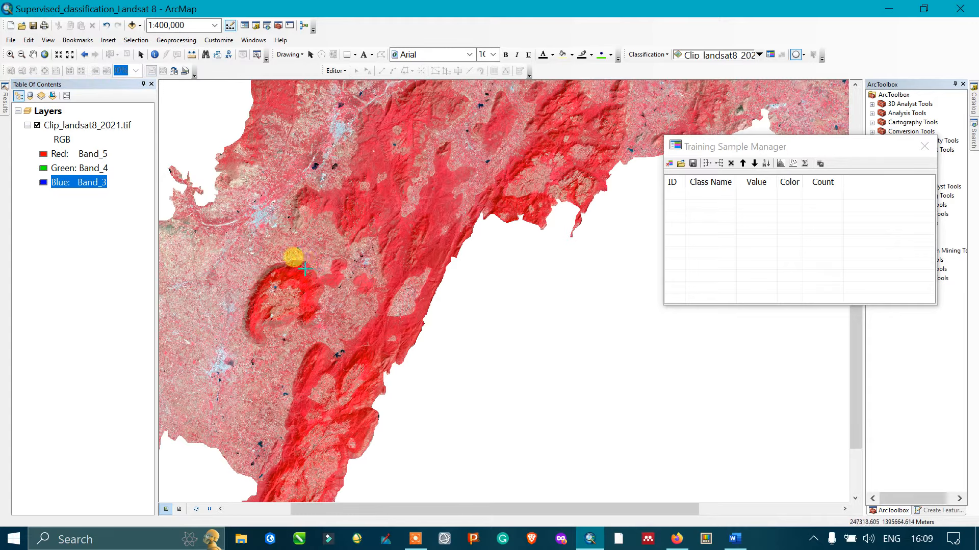
Step: Examine the dense vegetation on the curved ridge in the southwest and the farmland it encloses
scroll(377, 220, up, 5)
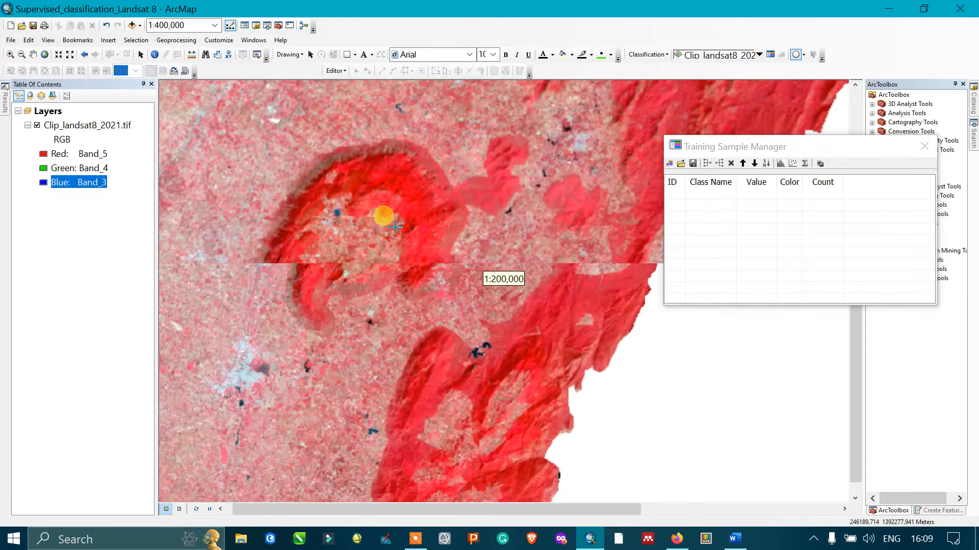
scroll(377, 209, up, 2)
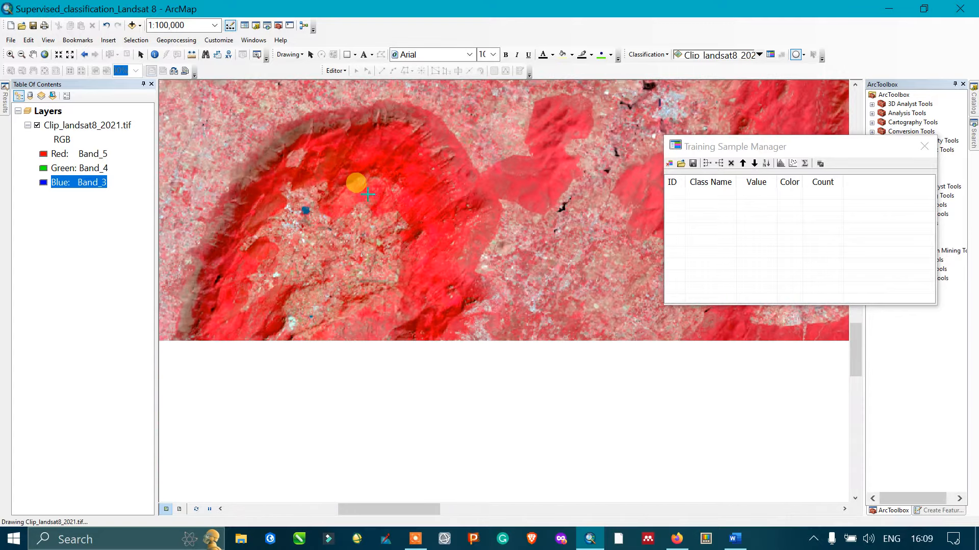
drag(328, 159, 378, 194)
drag(299, 137, 451, 171)
scroll(356, 166, down, 2)
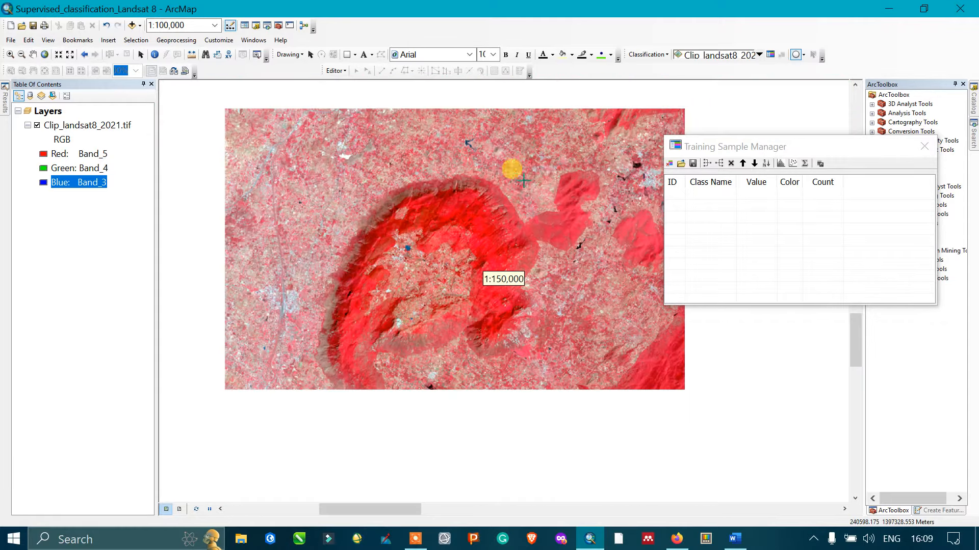
scroll(590, 164, down, 1)
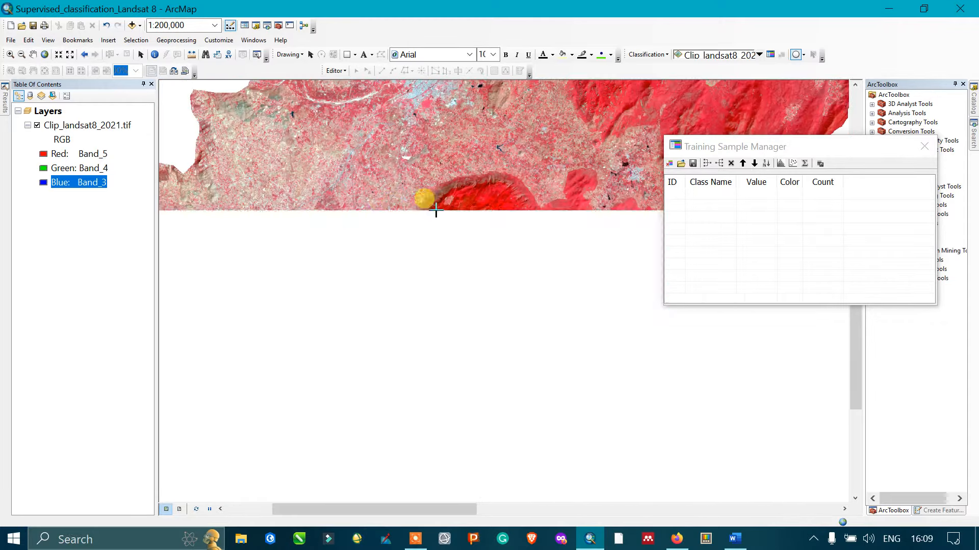
Step: Inspect the settlement and small water bodies in the valley east of the curved ridge
scroll(398, 239, up, 2)
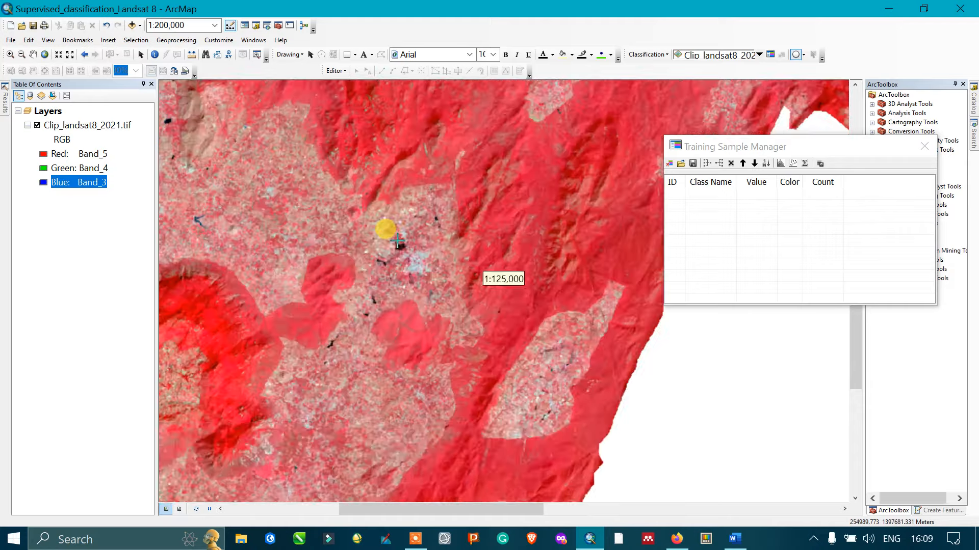
scroll(397, 240, up, 4)
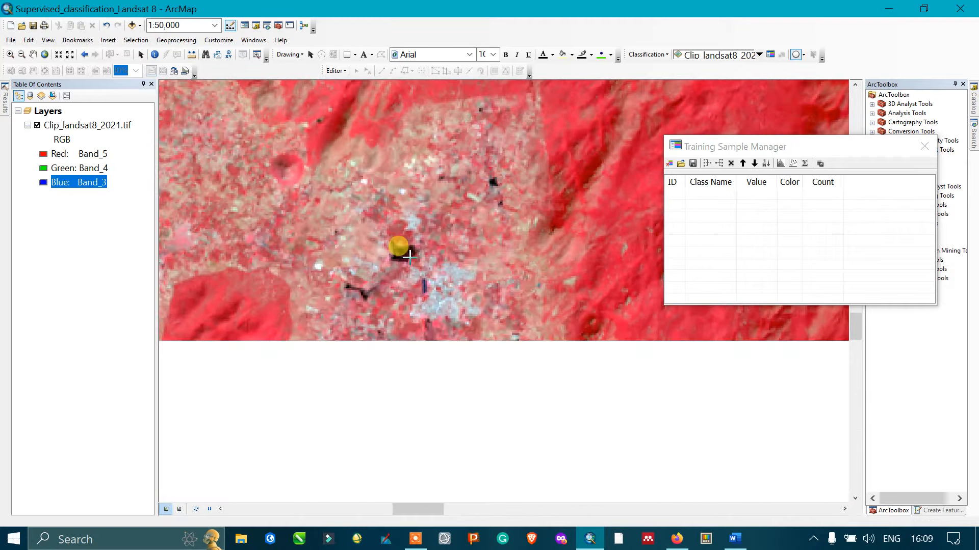
scroll(408, 253, down, 5)
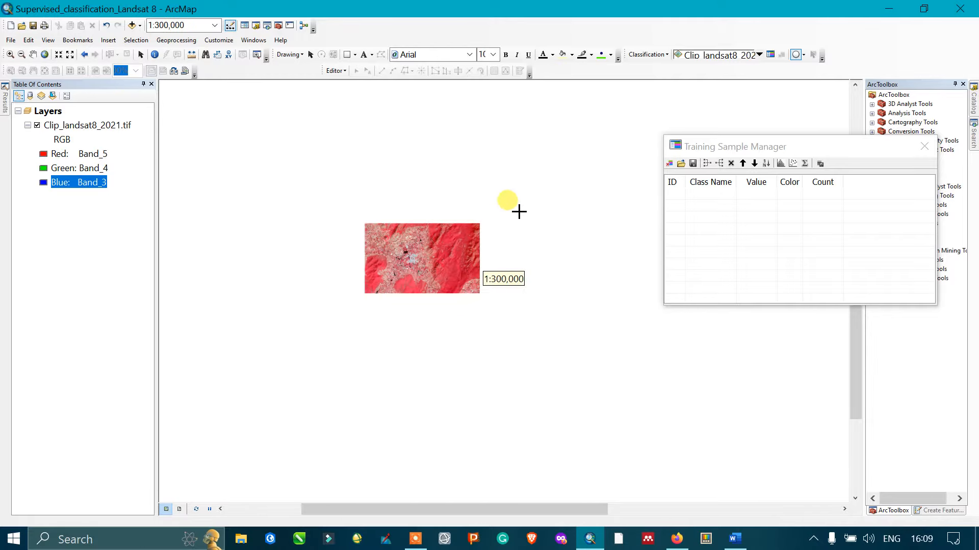
Step: Examine the river floodplain, water bodies, built-up area and rocky hills in the valley north of the forested mountains
drag(567, 145, 487, 334)
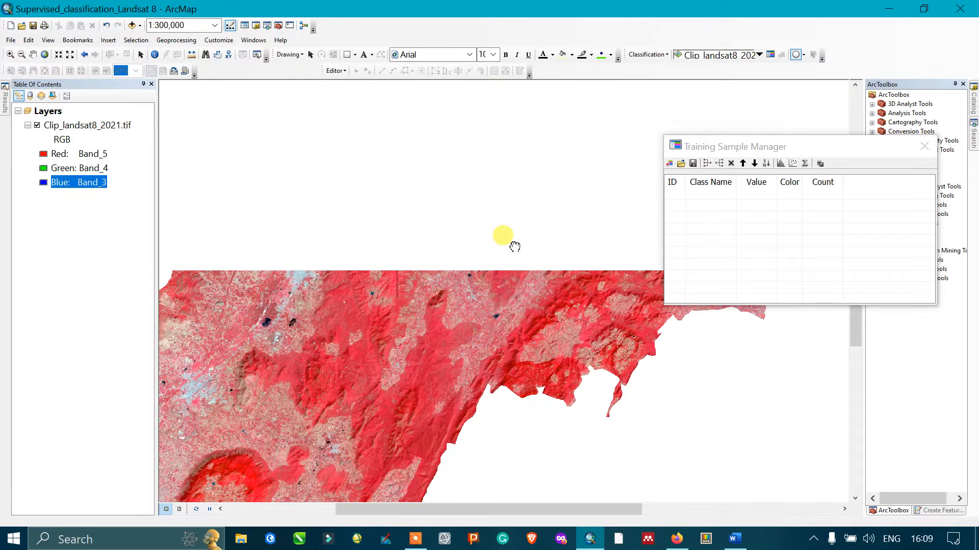
drag(480, 197, 376, 374)
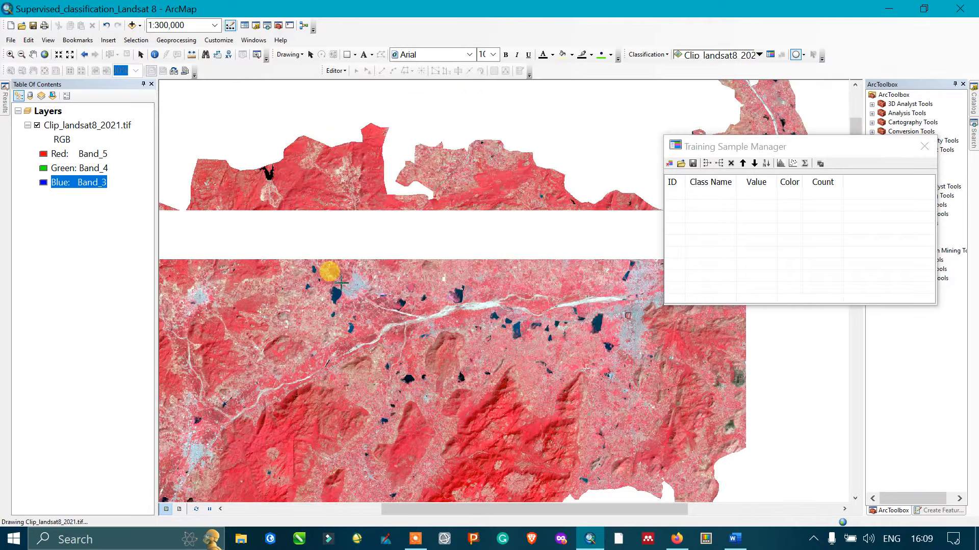
scroll(340, 287, up, 3)
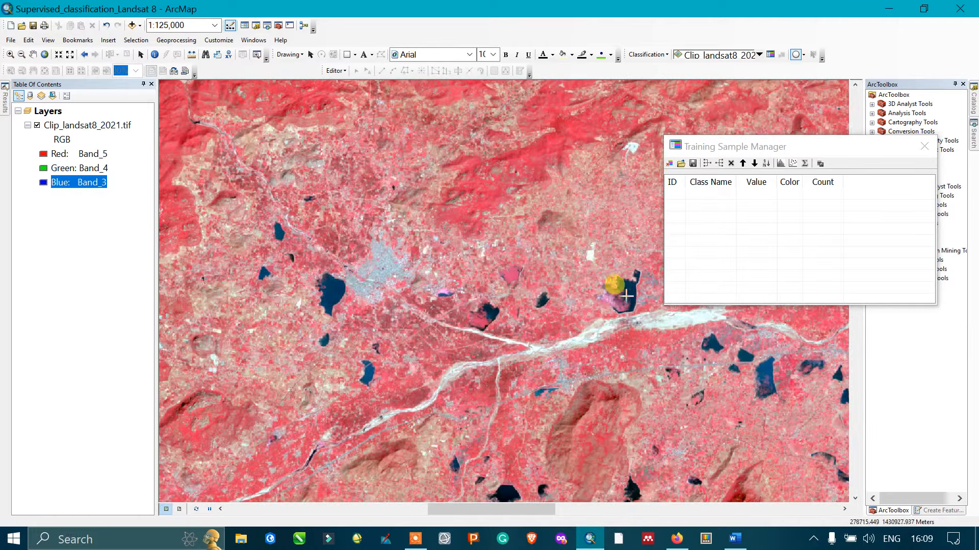
drag(625, 295, 435, 214)
drag(577, 303, 471, 261)
drag(406, 253, 519, 230)
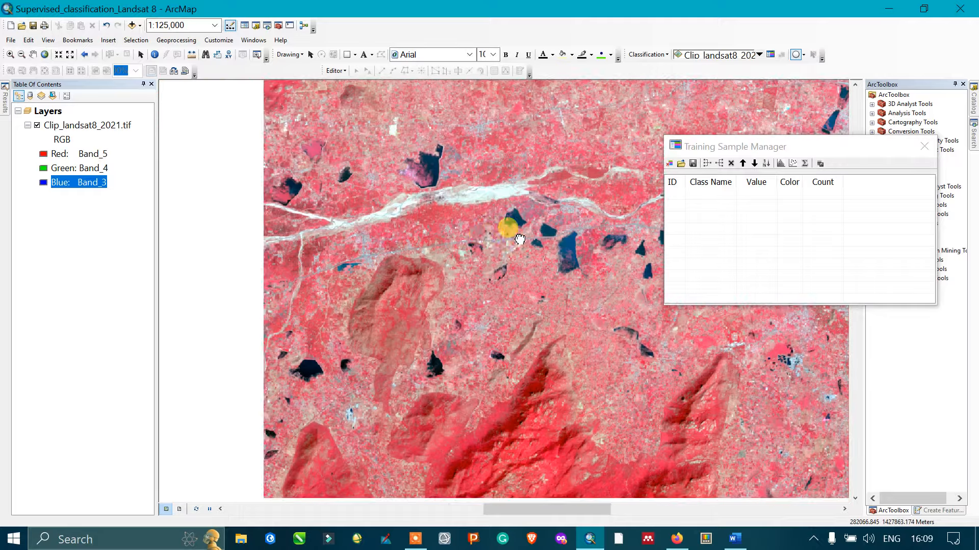
drag(463, 240, 545, 243)
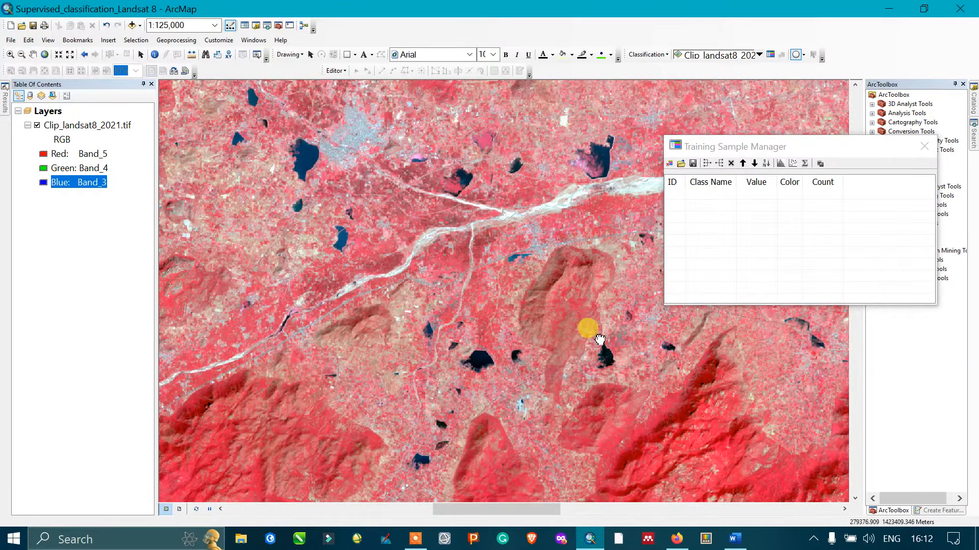
drag(600, 339, 515, 290)
drag(505, 257, 565, 294)
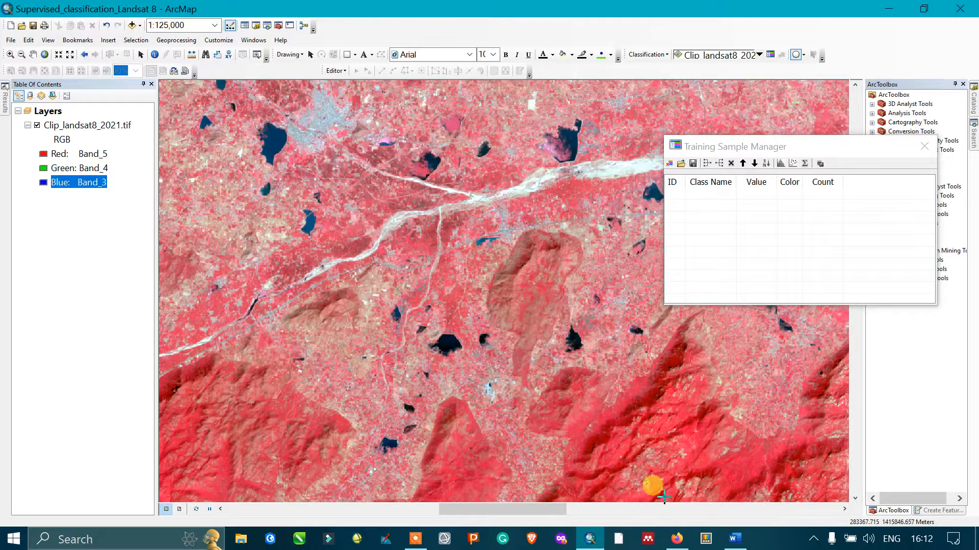
drag(605, 332, 553, 295)
Step: Review the Feature Classes list in the LULC Word document, return to ArcMap and compare it with the river valley's land covers
click(734, 538)
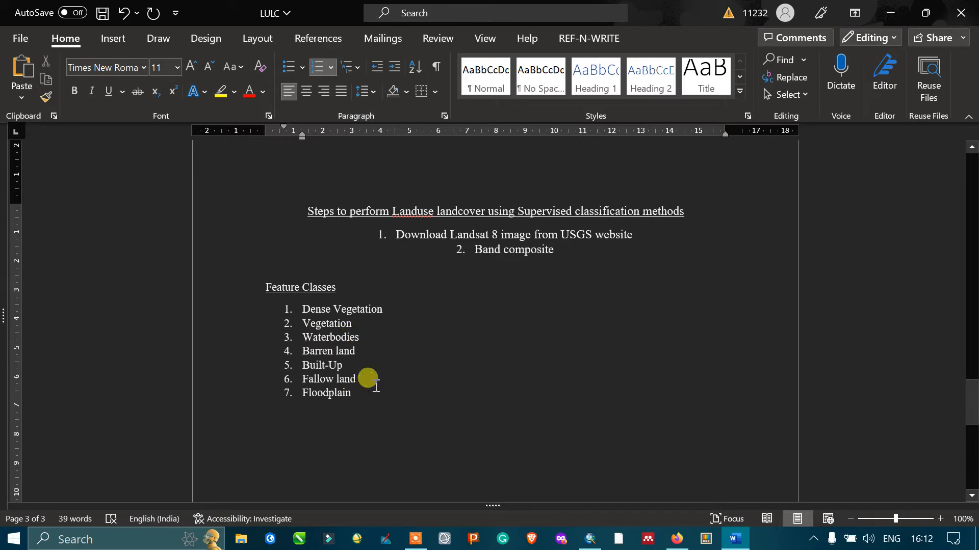
drag(358, 395, 266, 288)
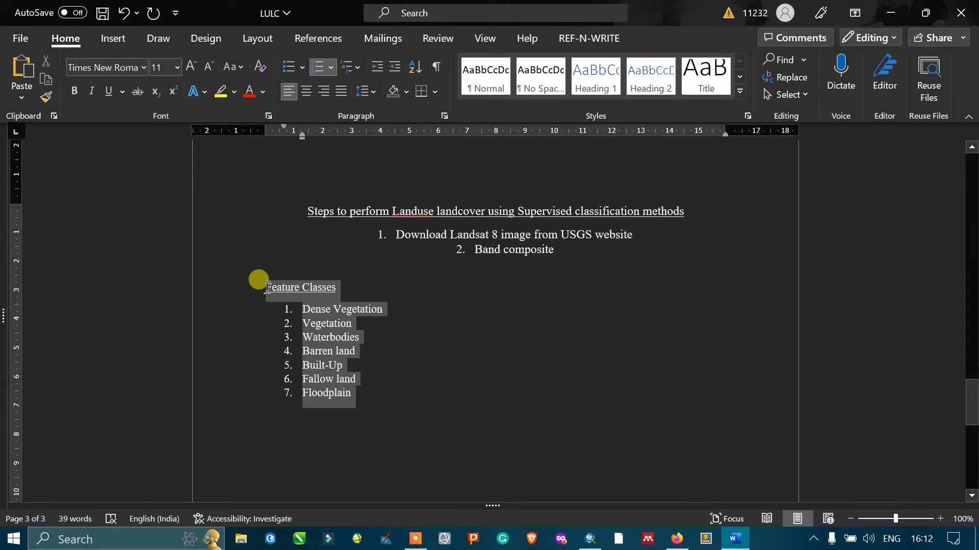
click(599, 536)
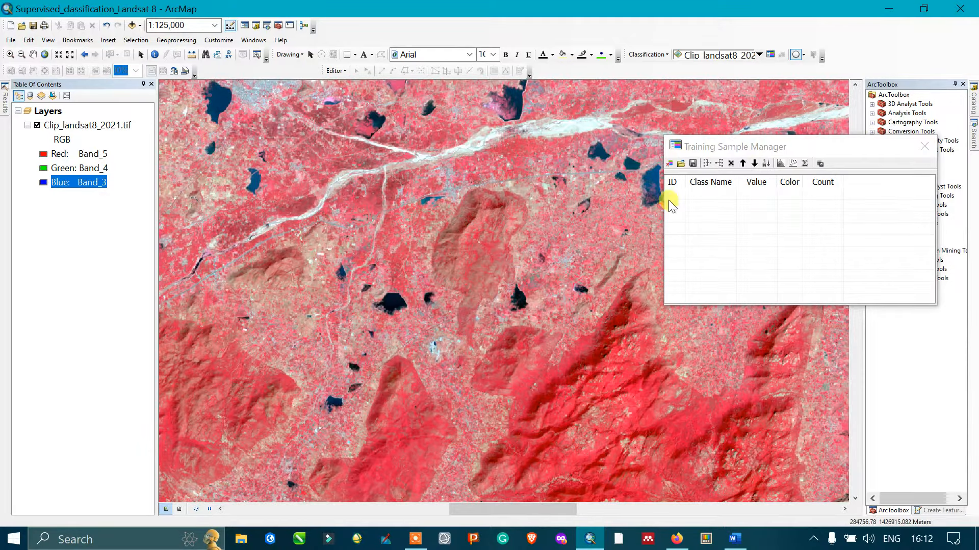
drag(606, 215, 513, 288)
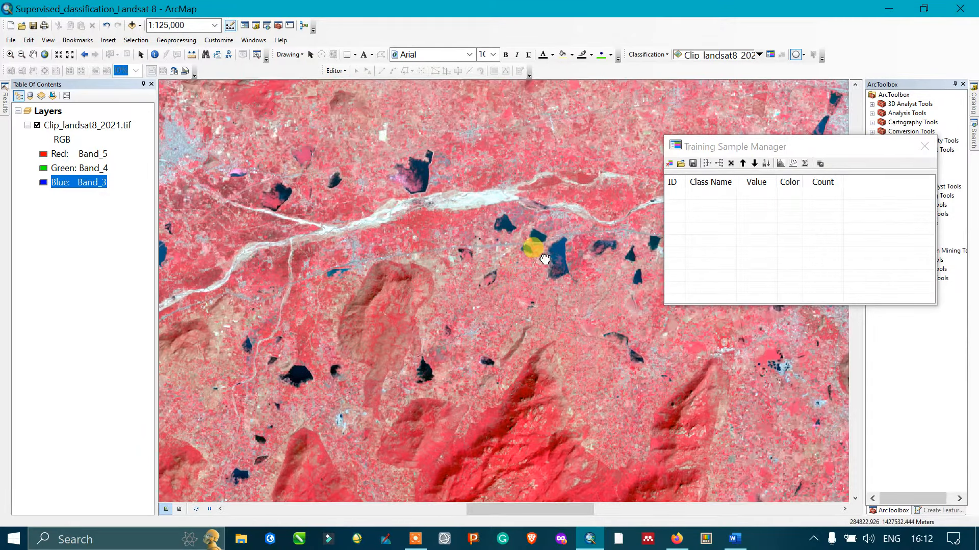
drag(544, 259, 415, 251)
drag(427, 324, 494, 192)
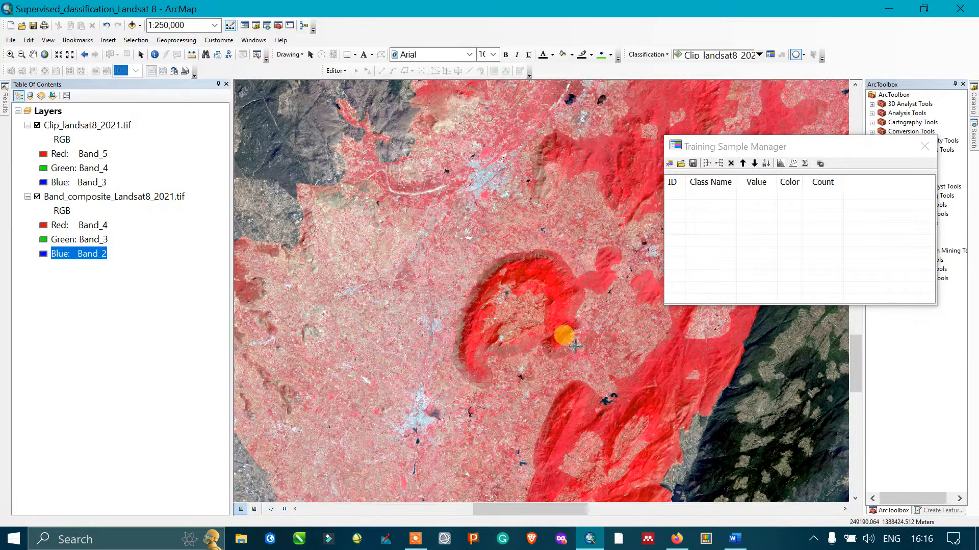
Step: Hide Clip_landsat8_2021.tif to display the natural-colour Band_composite_Landsat8_2021.tif, and examine the vegetation on the curved ridge
drag(575, 347, 530, 304)
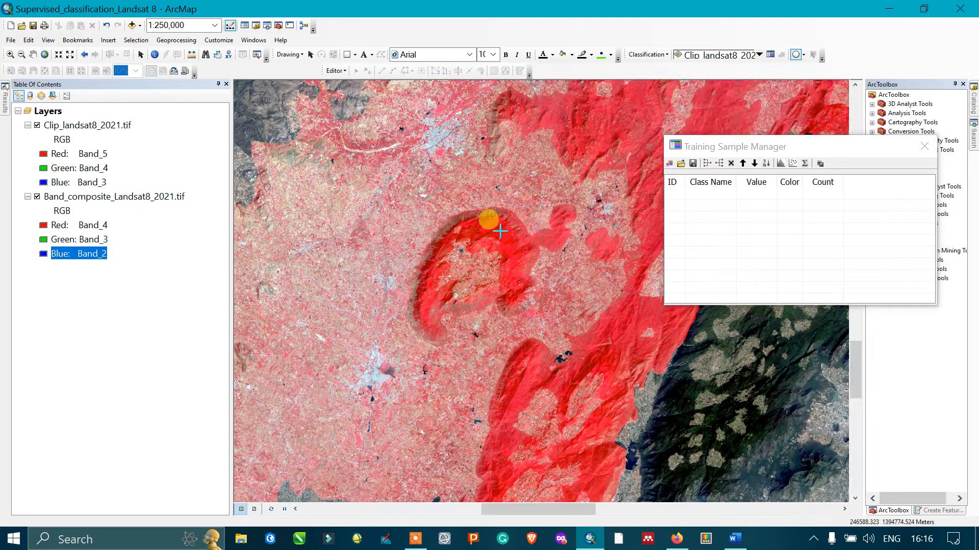
scroll(500, 232, down, 1)
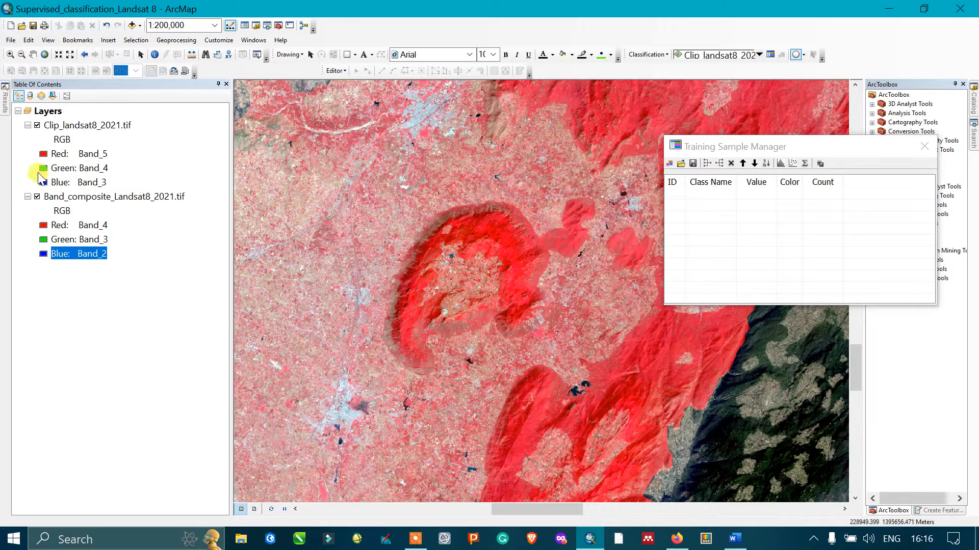
click(37, 125)
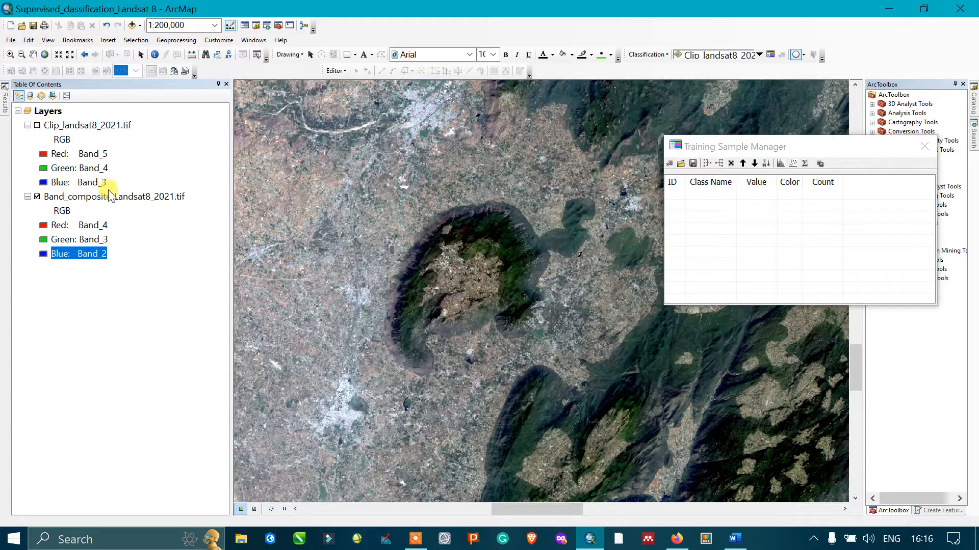
scroll(485, 264, up, 2)
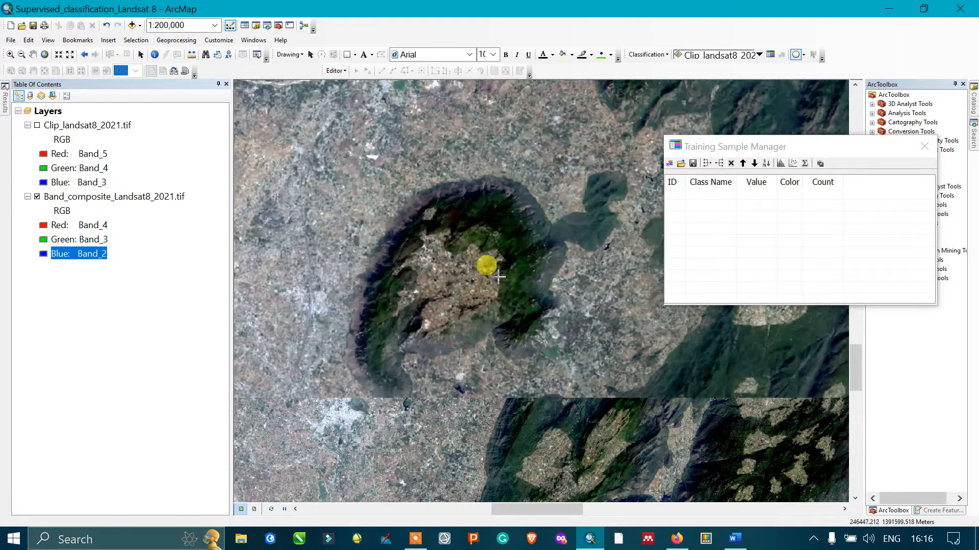
scroll(485, 206, up, 2)
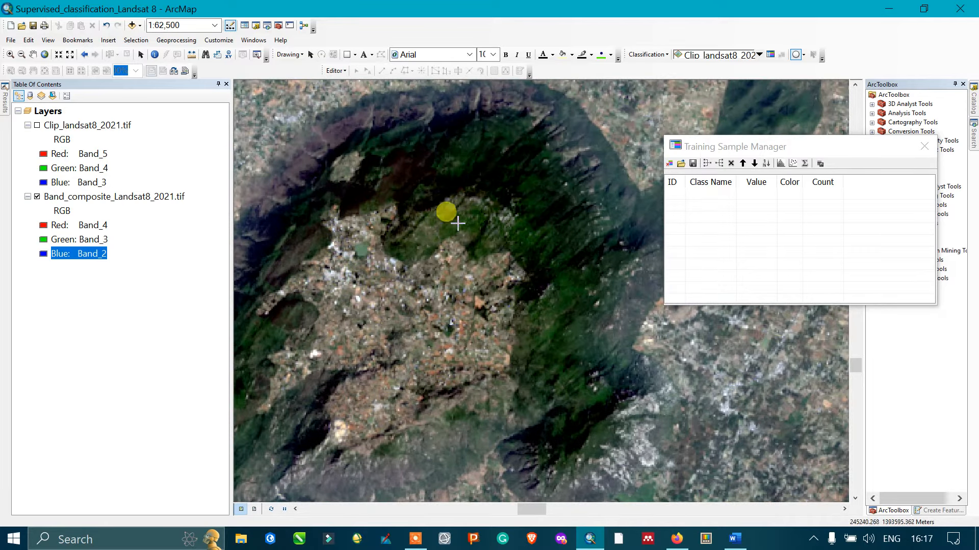
scroll(445, 191, up, 1)
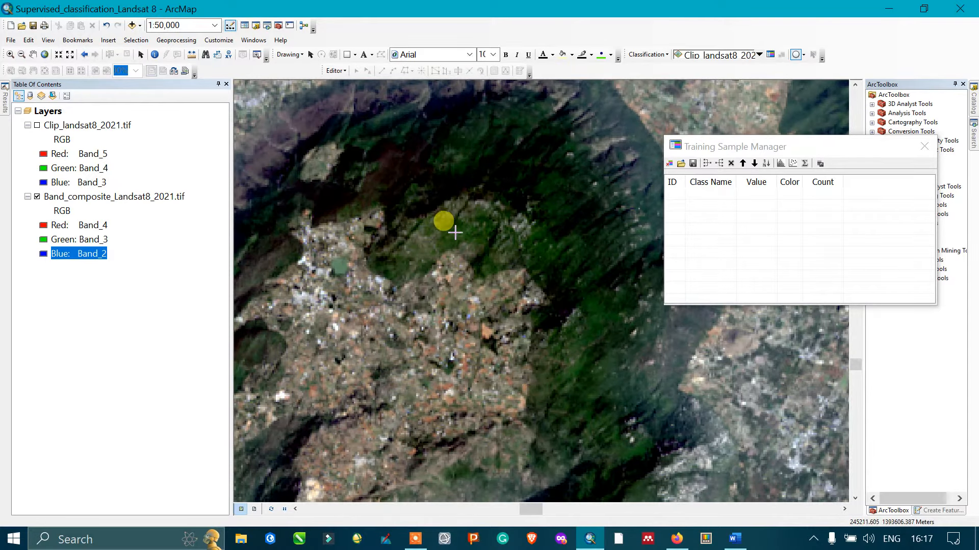
scroll(466, 218, down, 1)
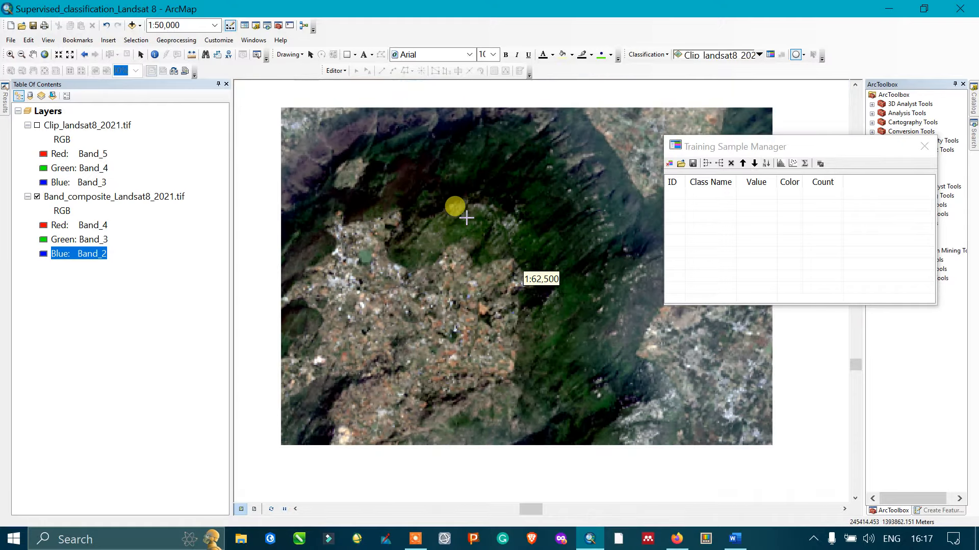
scroll(488, 218, down, 3)
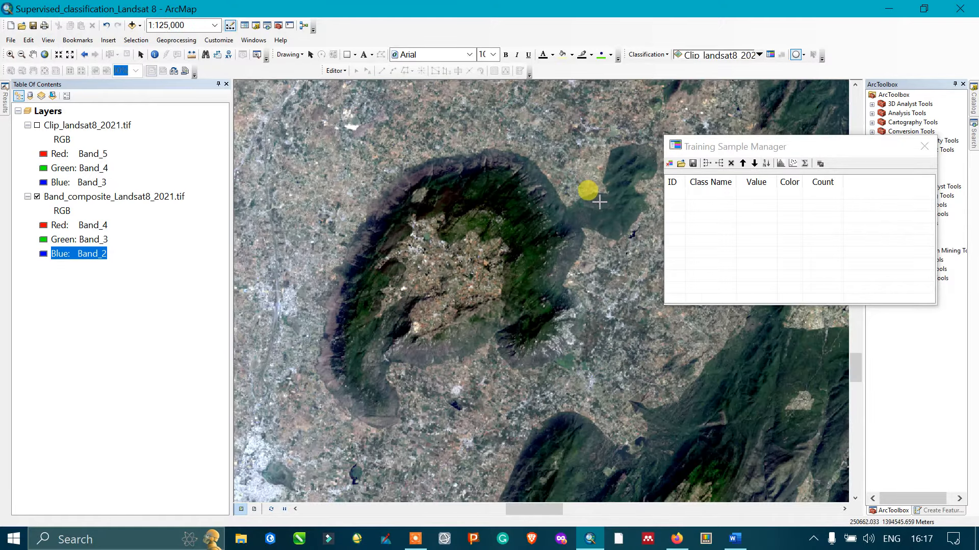
Step: Survey the forested mountains and cultivated clearings east of the curved ridge in the natural-colour composite
drag(601, 202, 351, 229)
drag(581, 188, 338, 287)
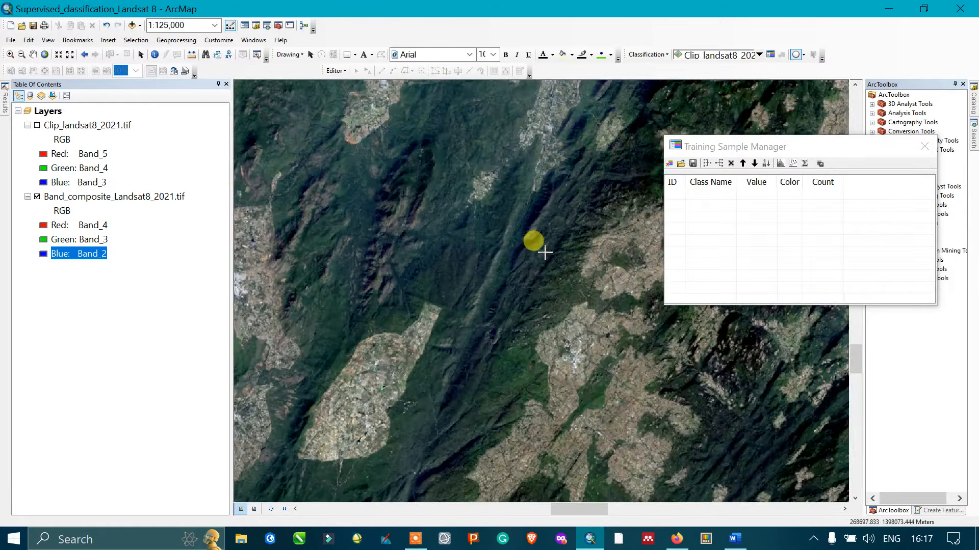
drag(542, 251, 476, 223)
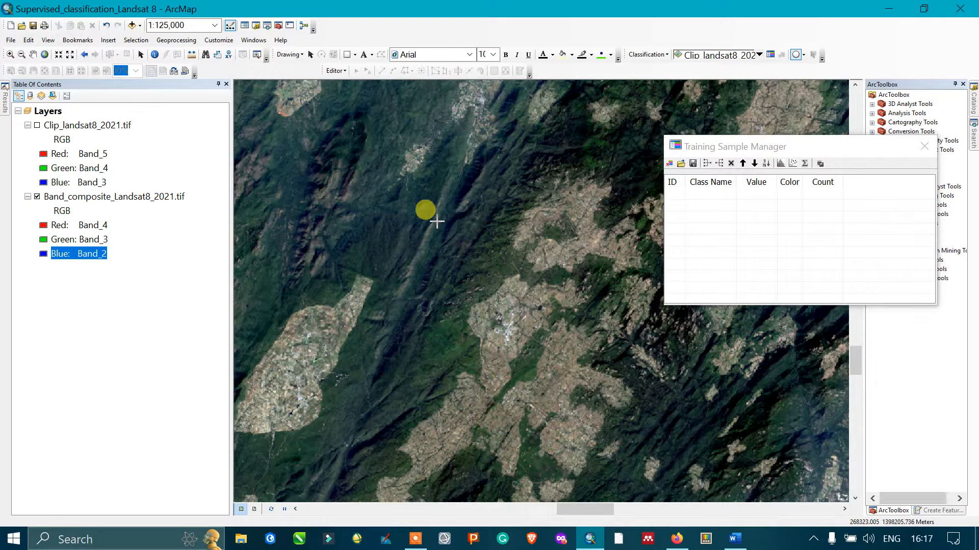
scroll(538, 193, down, 1)
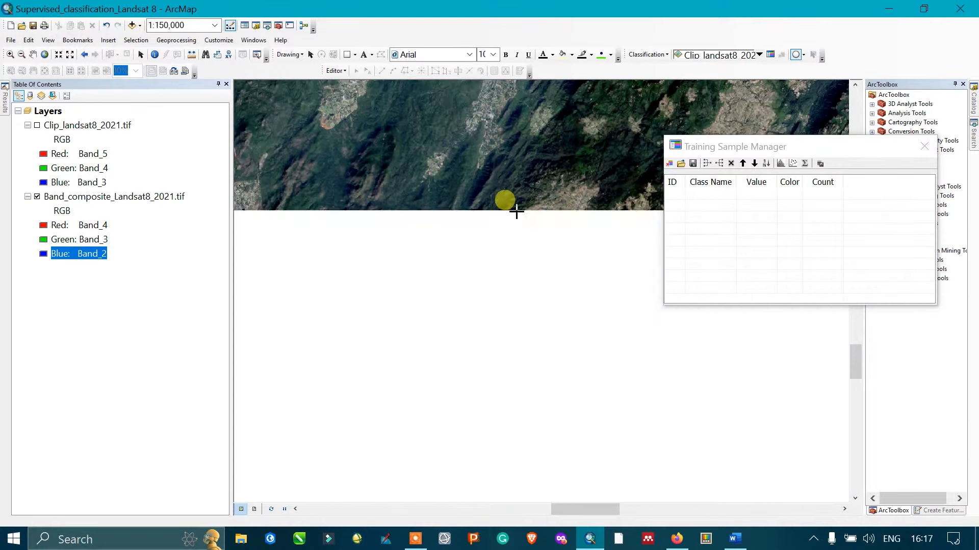
scroll(418, 251, down, 3)
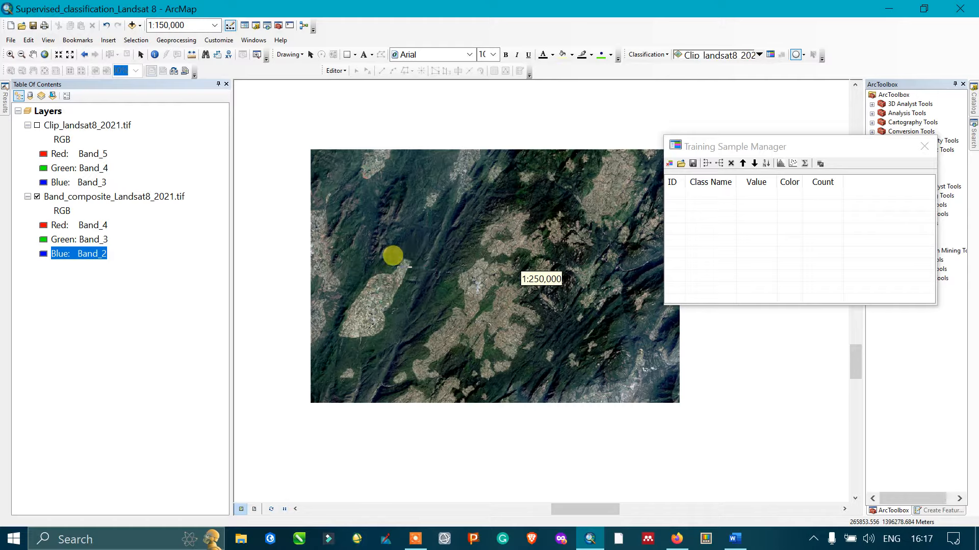
drag(381, 264, 598, 214)
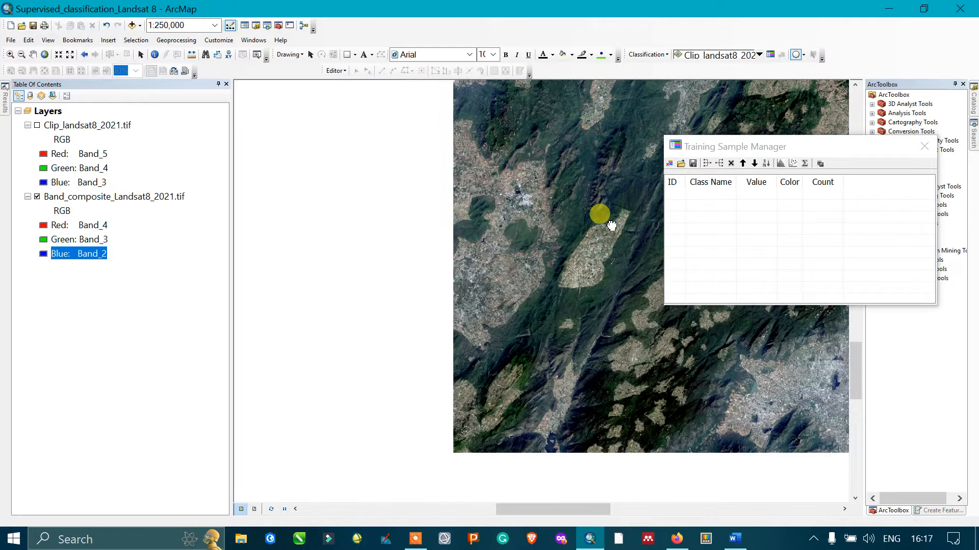
Step: Redisplay Clip_landsat8_2021.tif to show the vegetation of the curved ridge in colour infrared
drag(441, 236, 509, 216)
scroll(418, 178, up, 4)
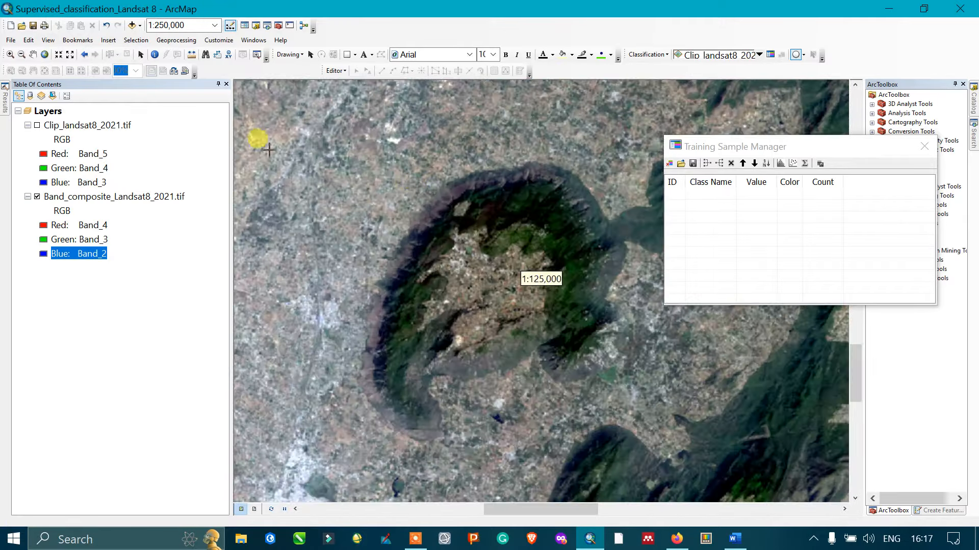
click(36, 125)
drag(560, 234, 516, 217)
scroll(443, 191, up, 4)
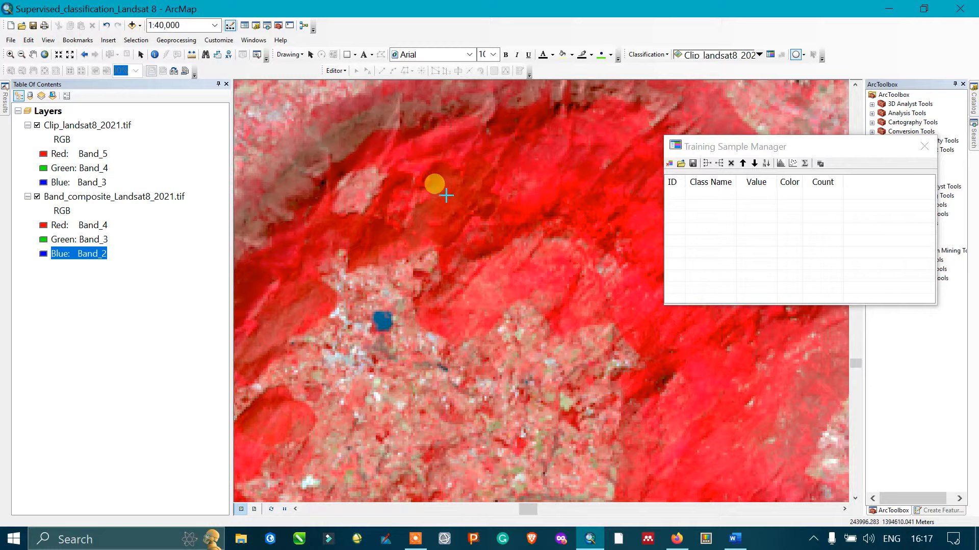
Step: Draw circular training samples with the Draw Circle tool on the dark red dense vegetation along the curved ridge's northern and western slopes
click(804, 53)
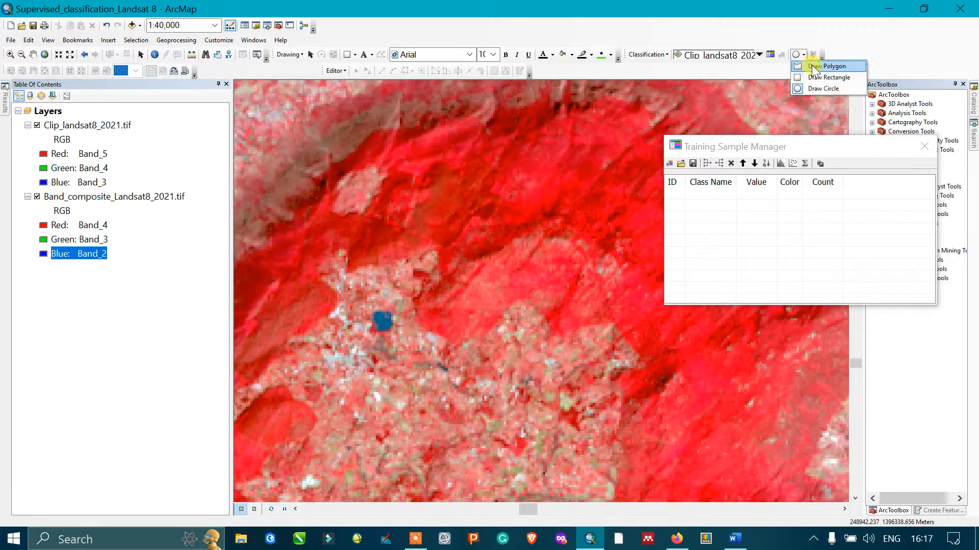
click(822, 89)
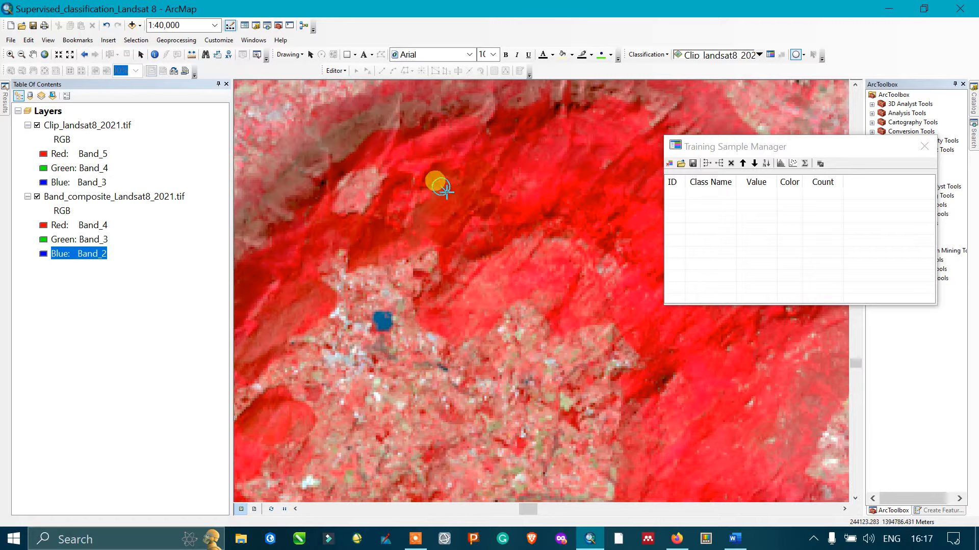
drag(443, 202, 608, 127)
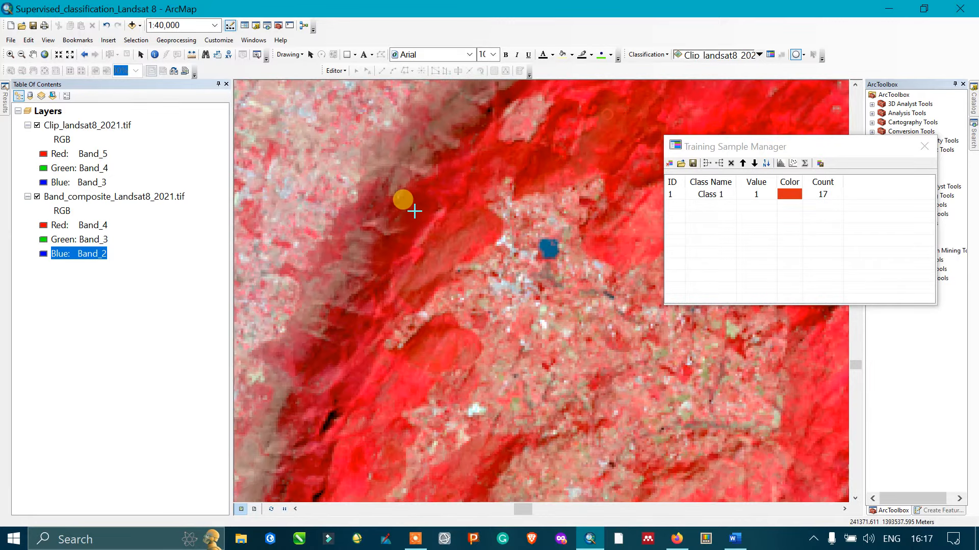
drag(413, 209, 416, 214)
drag(416, 223, 501, 111)
scroll(457, 186, up, 2)
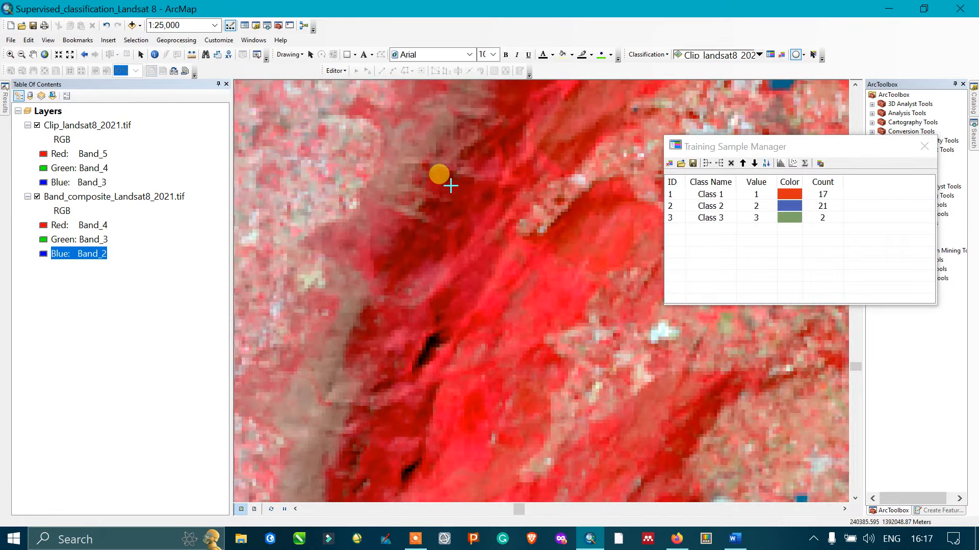
drag(450, 185, 456, 190)
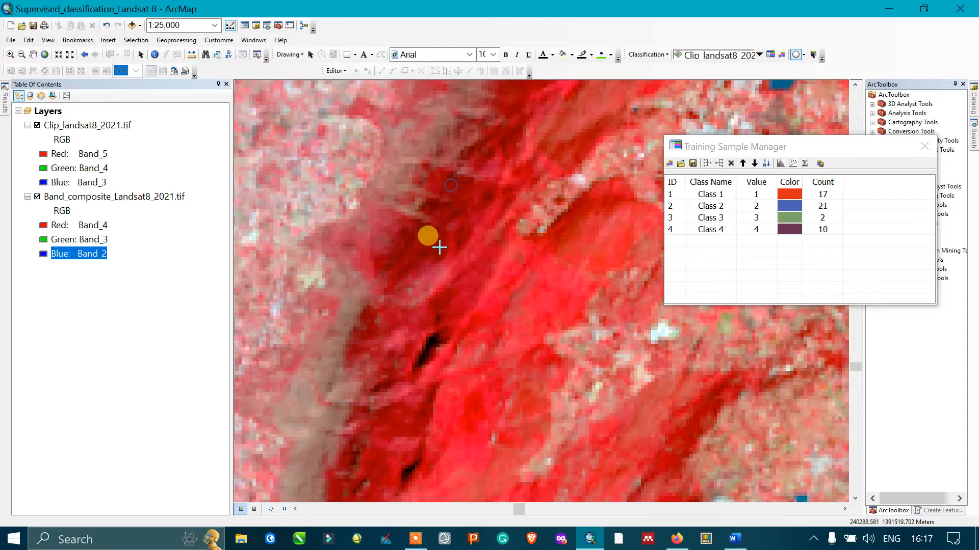
drag(442, 247, 453, 249)
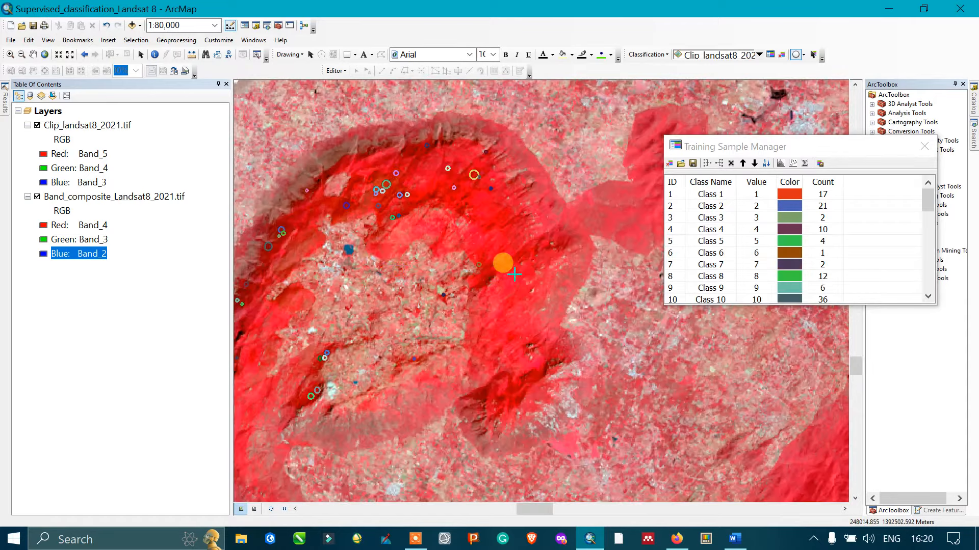
Step: Enlarge the Training Sample Manager to review the collected samples, and move it clear of the curved ridge
drag(403, 240, 482, 226)
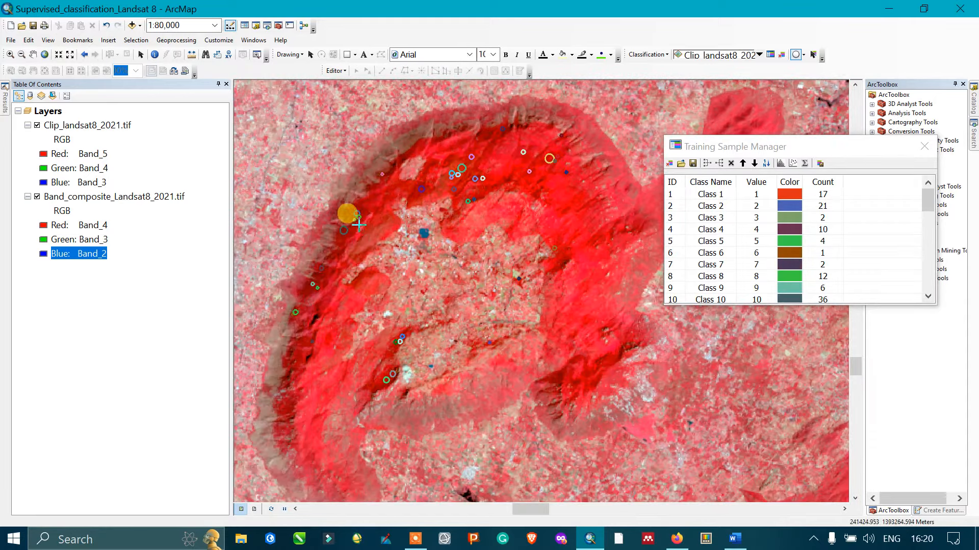
drag(359, 239, 396, 176)
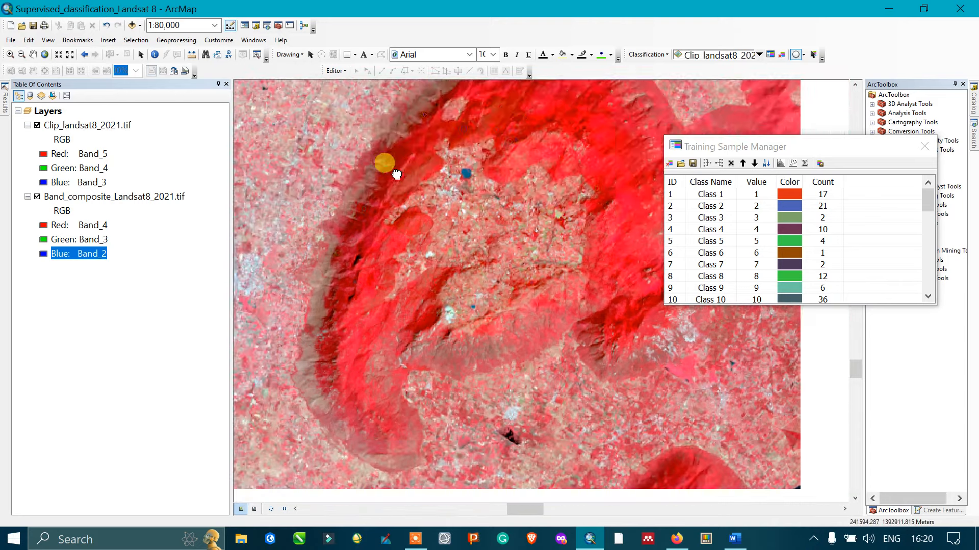
drag(812, 303, 812, 417)
scroll(821, 305, down, 3)
scroll(822, 306, up, 2)
scroll(821, 306, down, 4)
scroll(822, 308, down, 2)
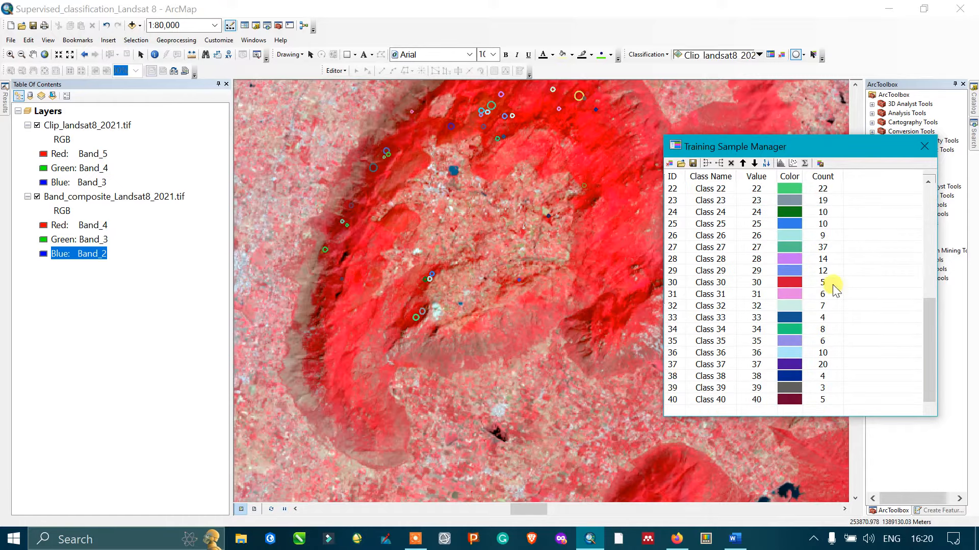
drag(846, 161, 924, 149)
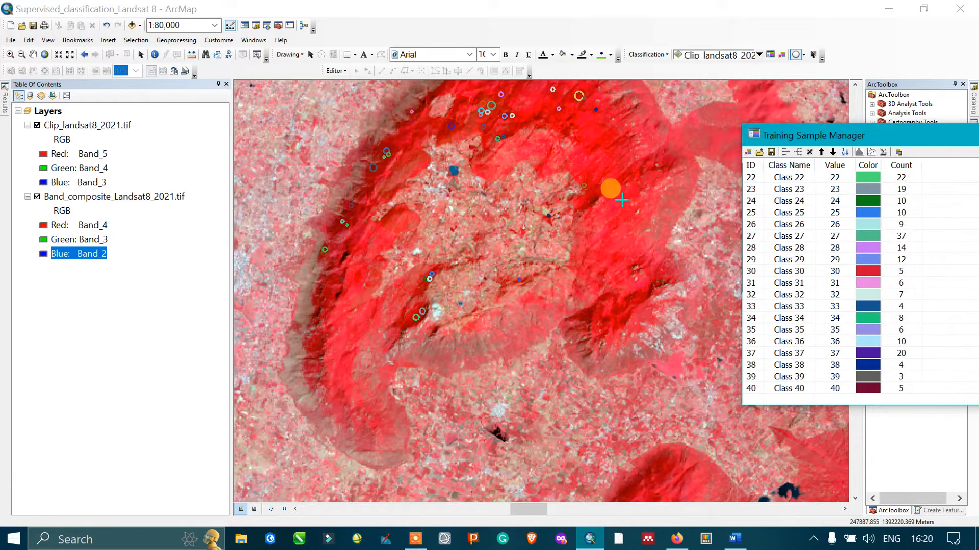
Step: Look over the mountains and the isolated vegetated hill among farmland and lakes for further dense vegetation
scroll(609, 190, up, 2)
scroll(653, 187, up, 1)
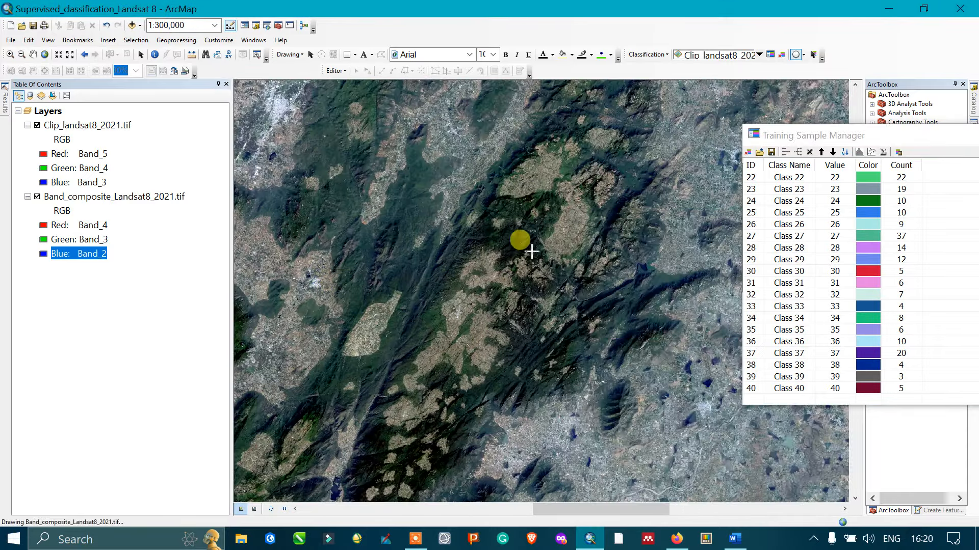
drag(642, 181, 474, 296)
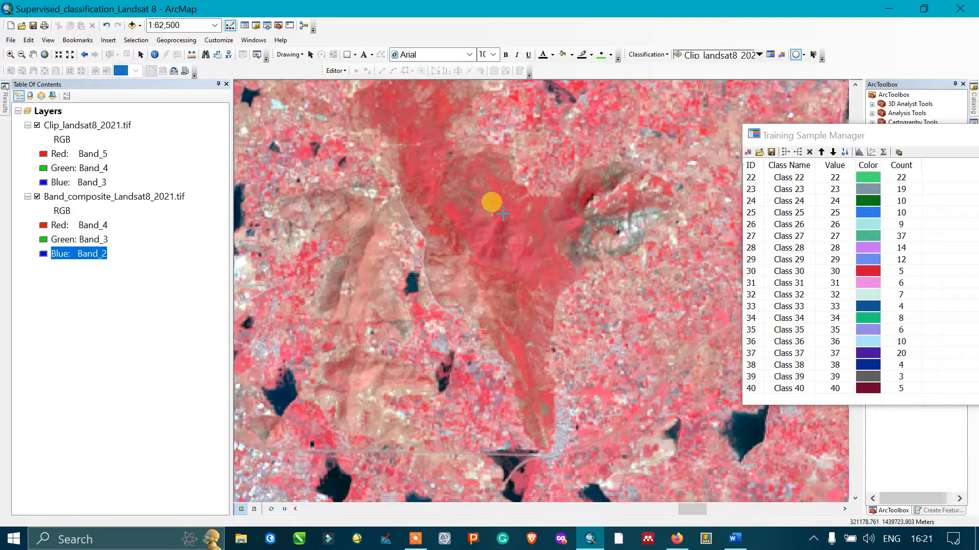
scroll(503, 214, down, 3)
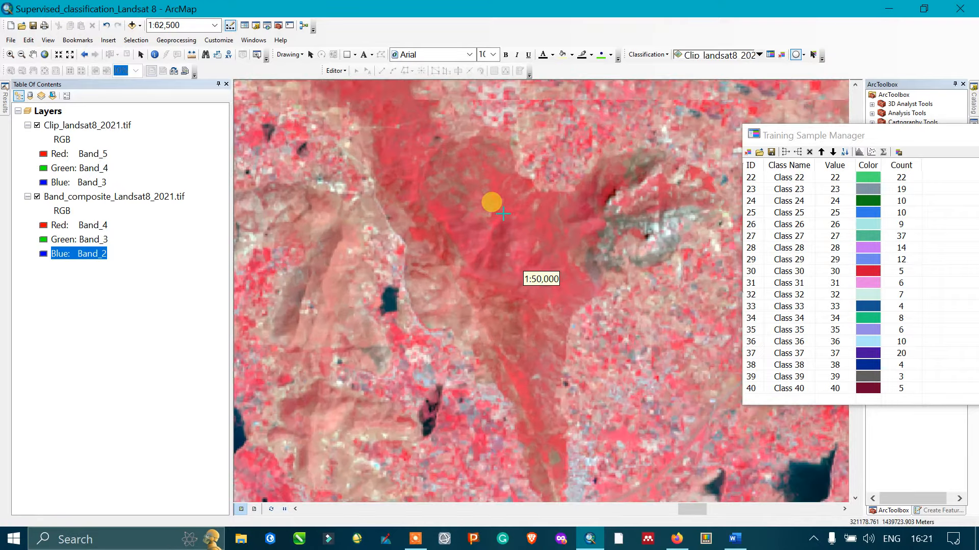
scroll(509, 236, down, 1)
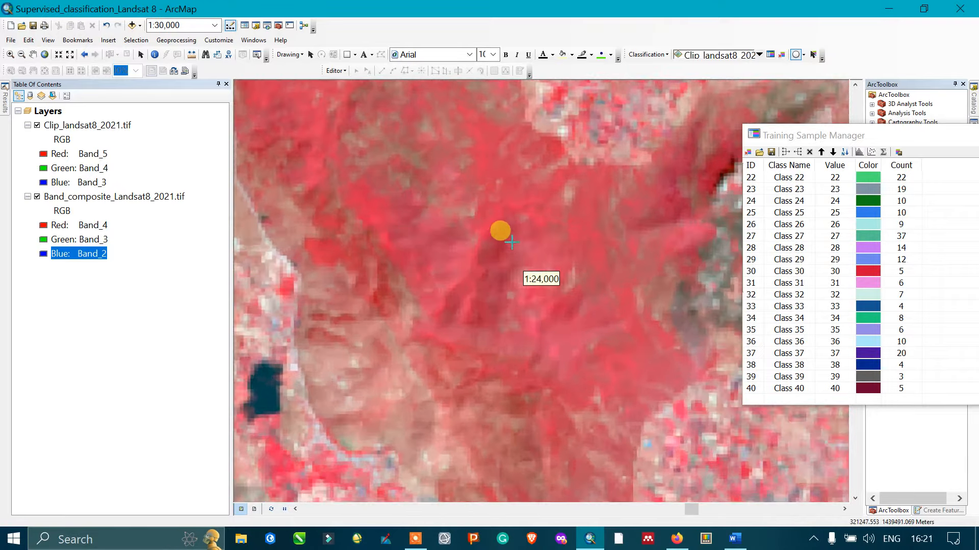
scroll(504, 238, up, 2)
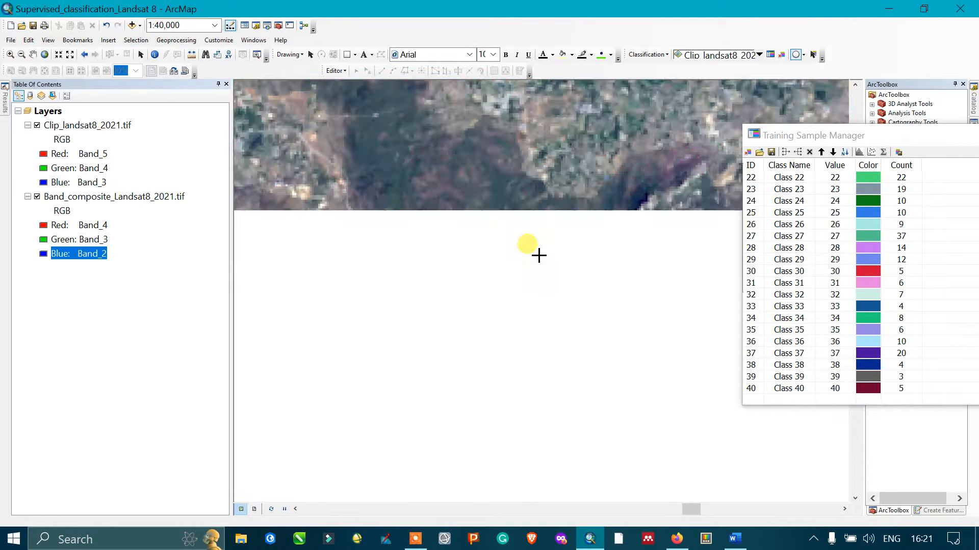
scroll(507, 247, up, 1)
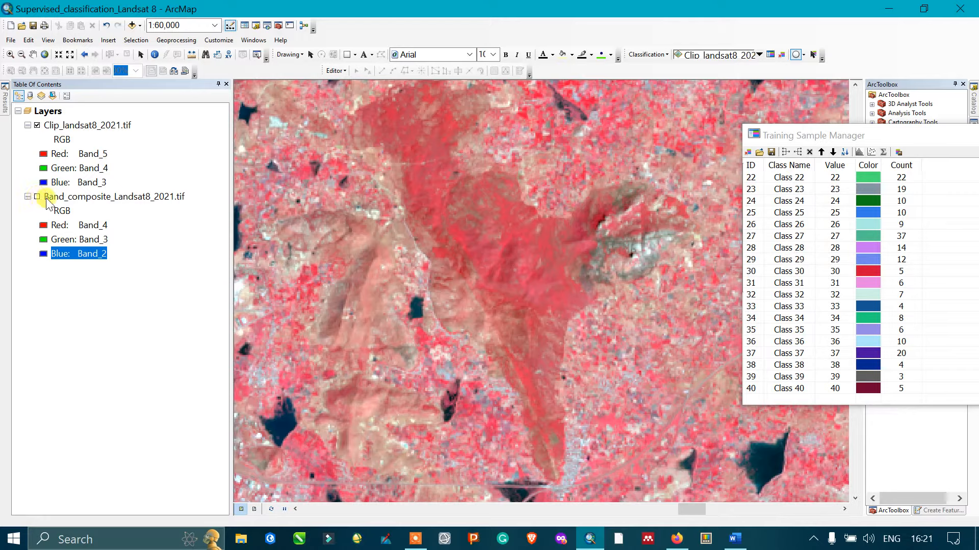
Step: Hide Clip_landsat8_2021.tif and display Band_composite_Landsat8_2021.tif to check the isolated hill's vegetation in natural colour
click(37, 125)
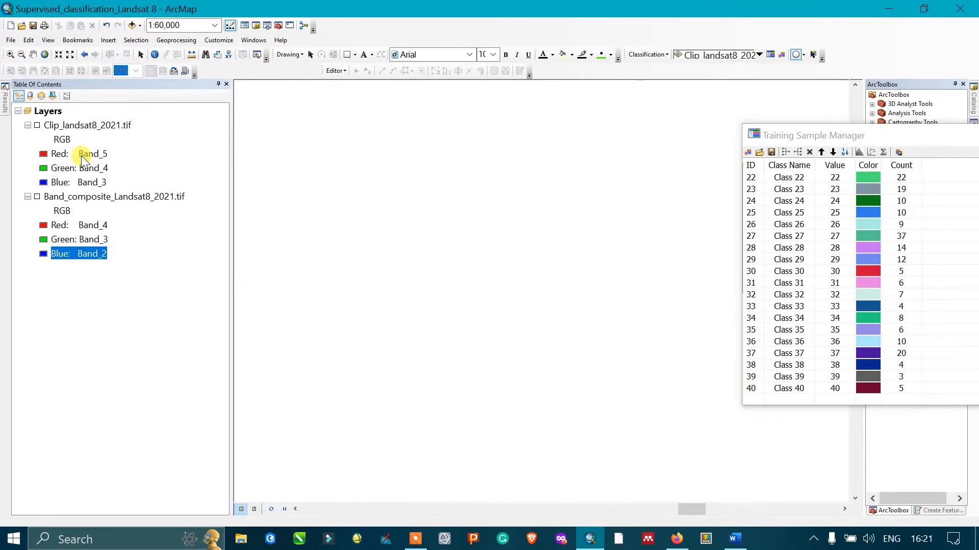
click(35, 196)
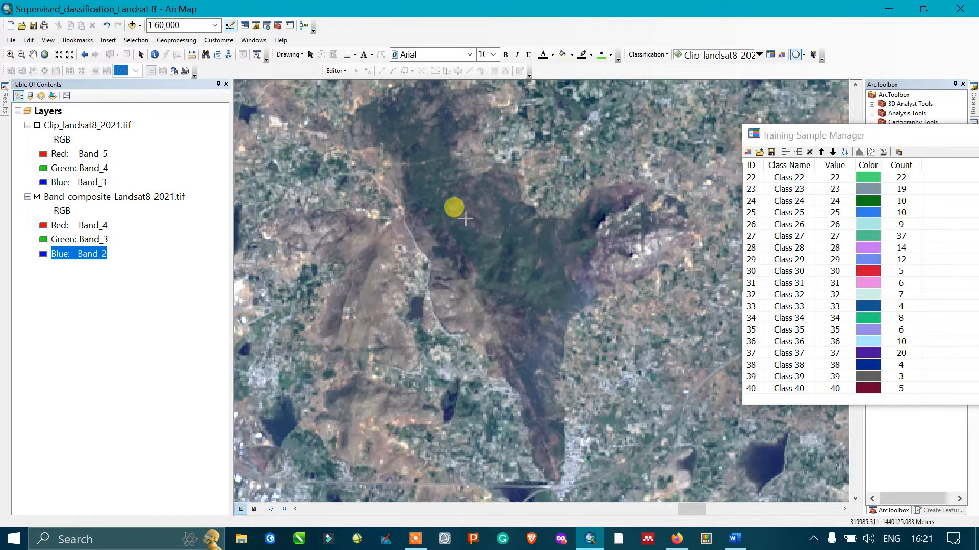
scroll(519, 249, down, 1)
scroll(519, 248, down, 1)
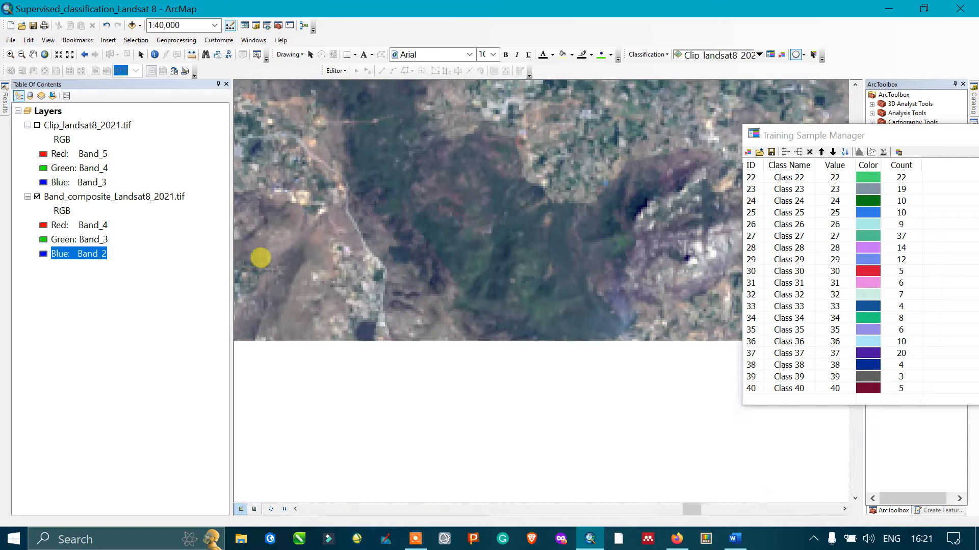
Step: Redisplay Clip_landsat8_2021.tif and draw a small circular training sample on the red vegetation in the middle of the isolated hill
click(36, 125)
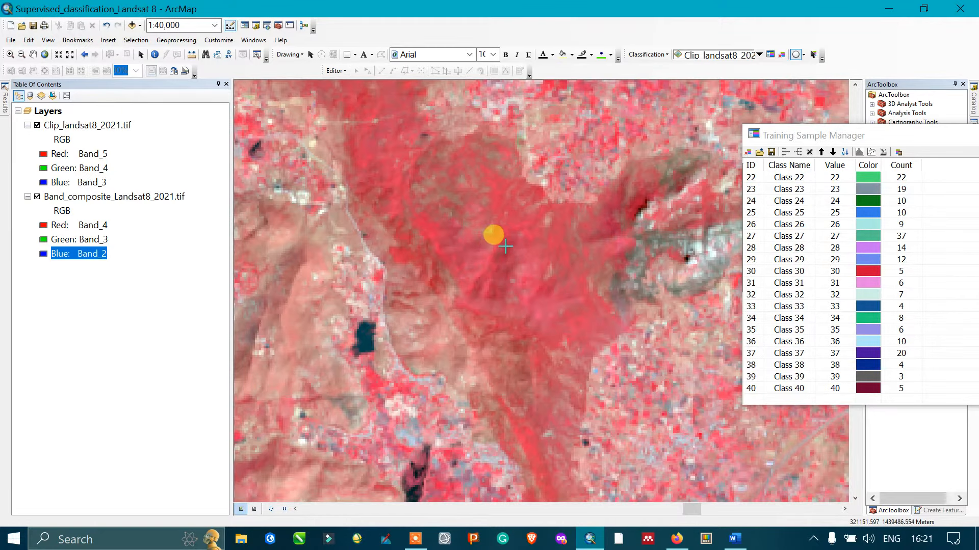
scroll(505, 246, down, 1)
scroll(504, 245, down, 1)
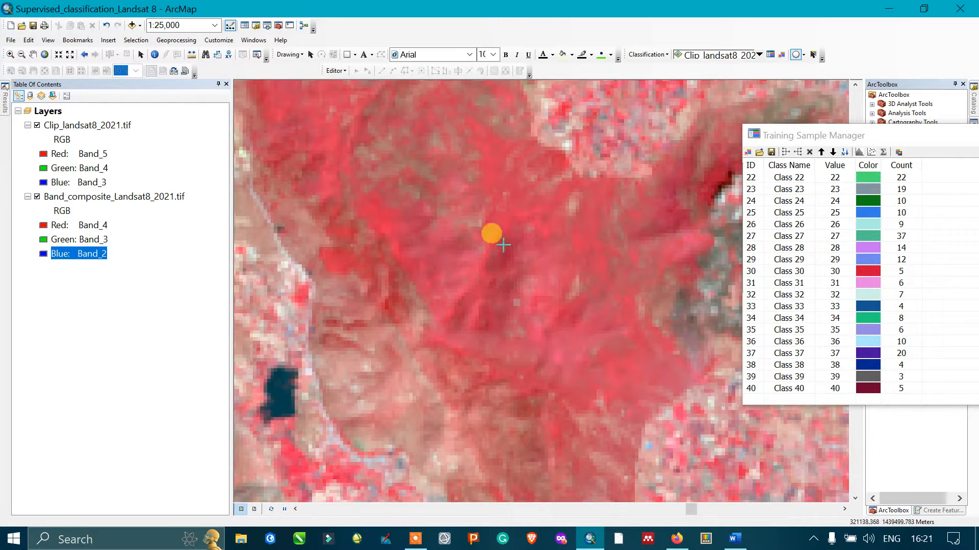
drag(504, 250, 505, 251)
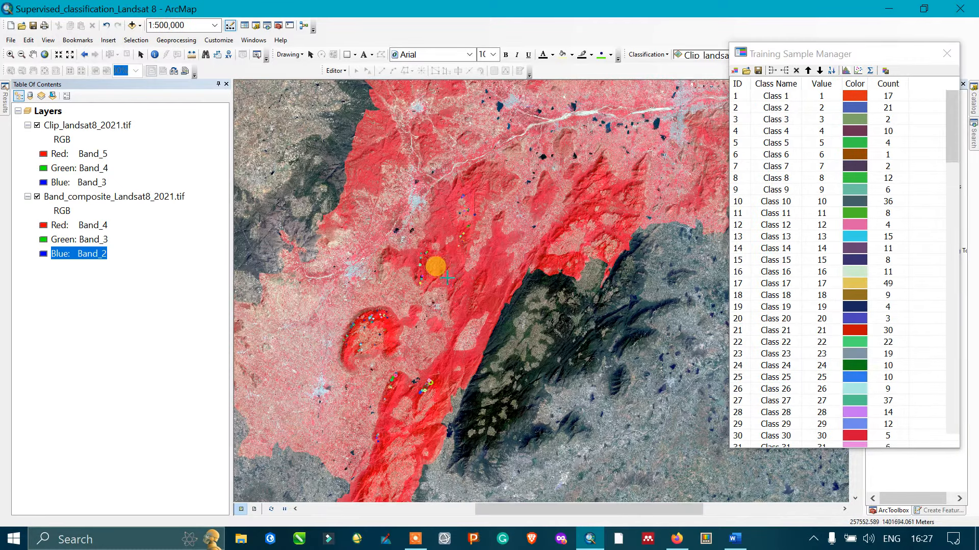
Step: Review the full list of collected vegetation samples in the Training Sample Manager, checking their pixel counts
scroll(410, 279, up, 2)
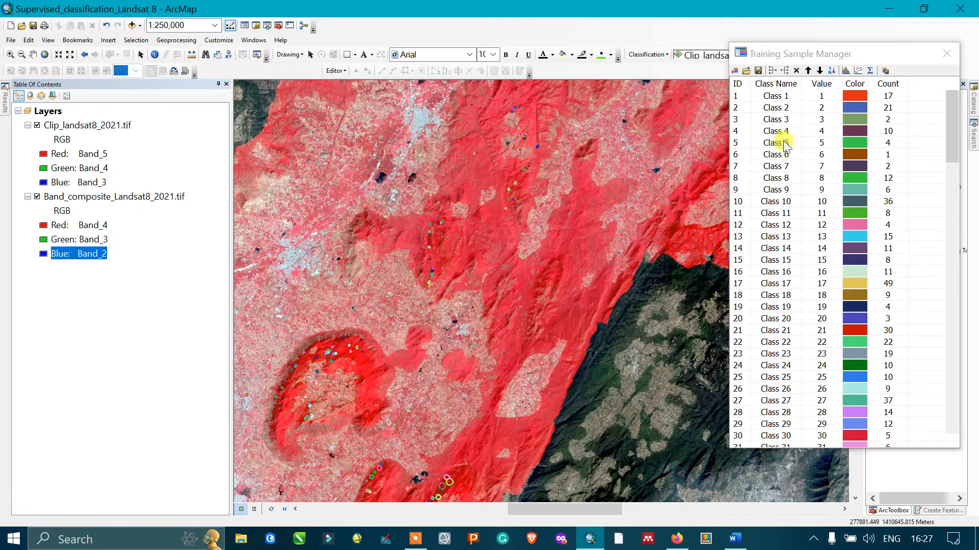
click(780, 125)
scroll(790, 127, down, 1)
scroll(799, 133, down, 13)
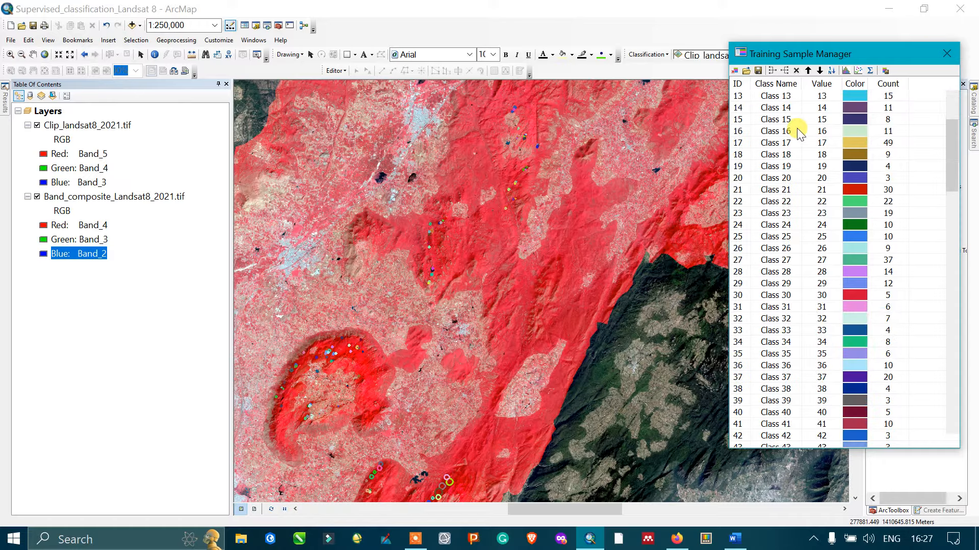
scroll(799, 132, down, 20)
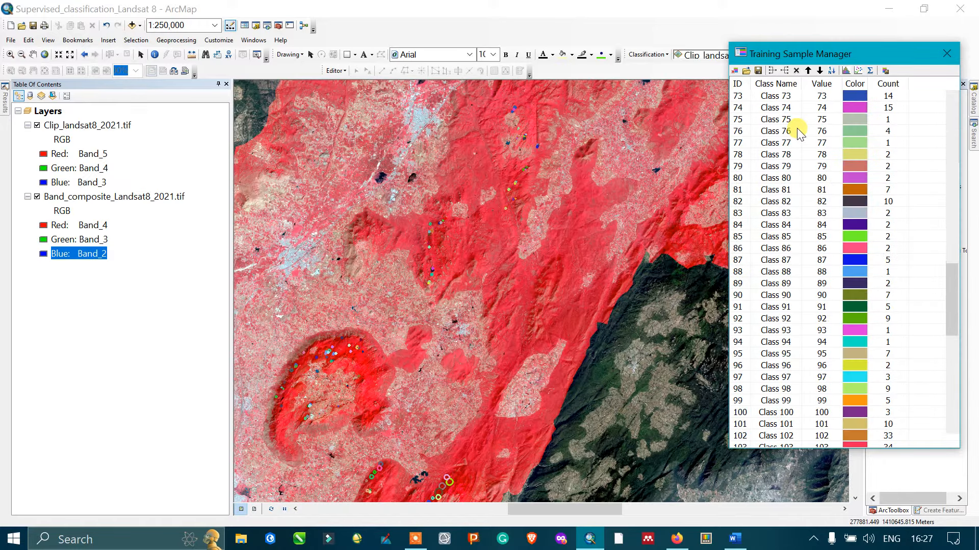
scroll(804, 138, down, 3)
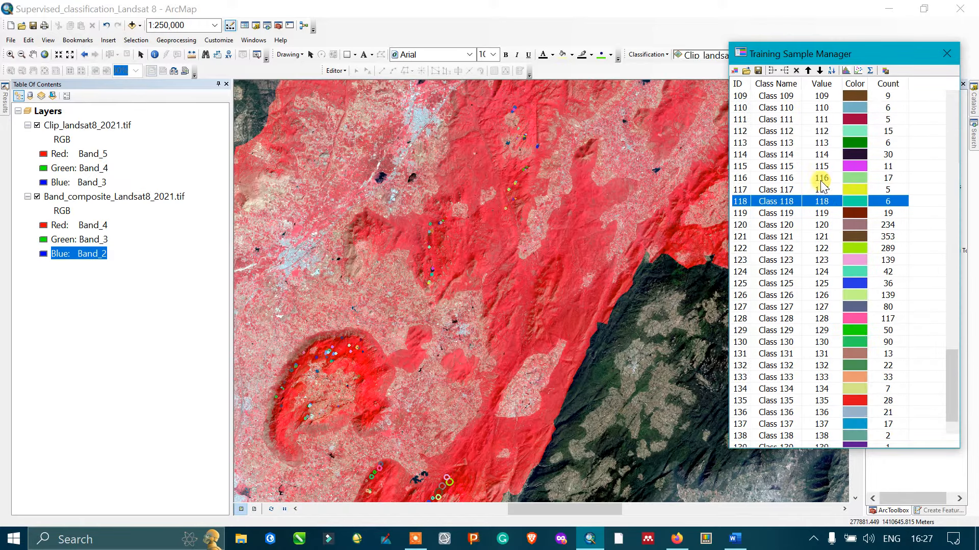
scroll(821, 185, up, 13)
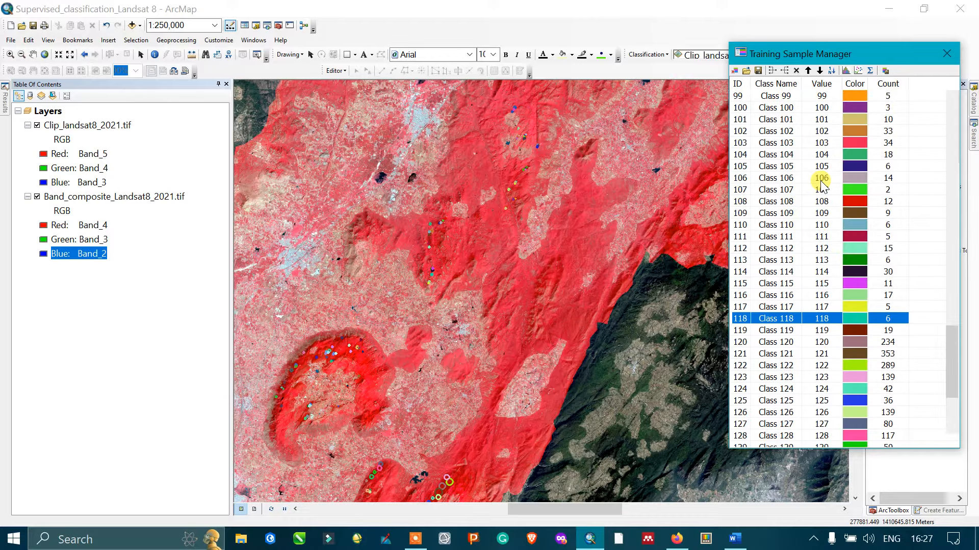
scroll(821, 184, up, 20)
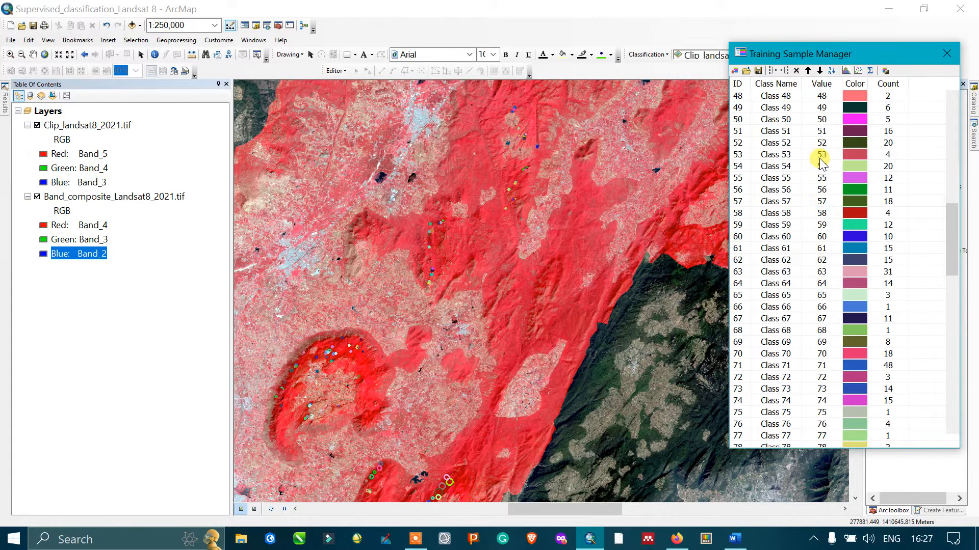
scroll(822, 161, up, 1)
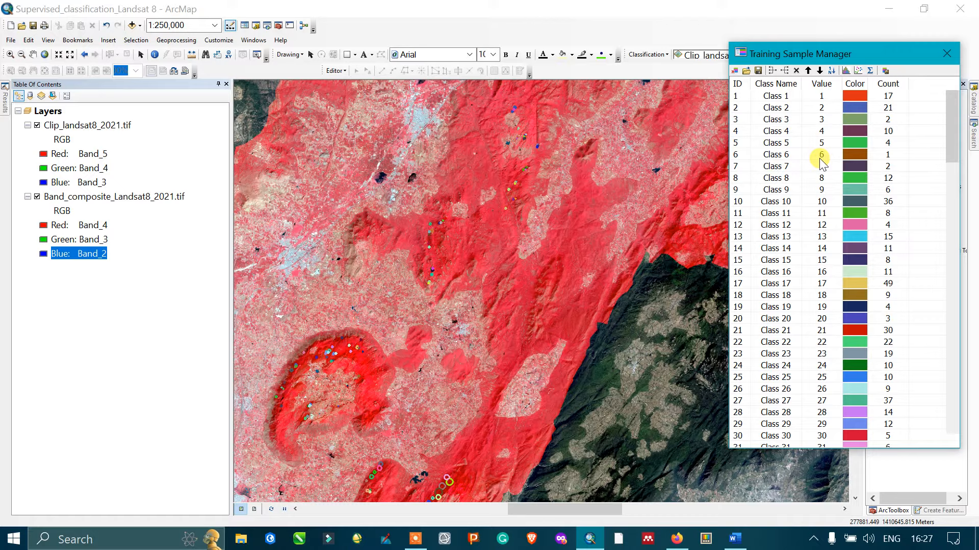
Step: Merge all the collected training samples into a single class and name it Dense vegetation
click(738, 97)
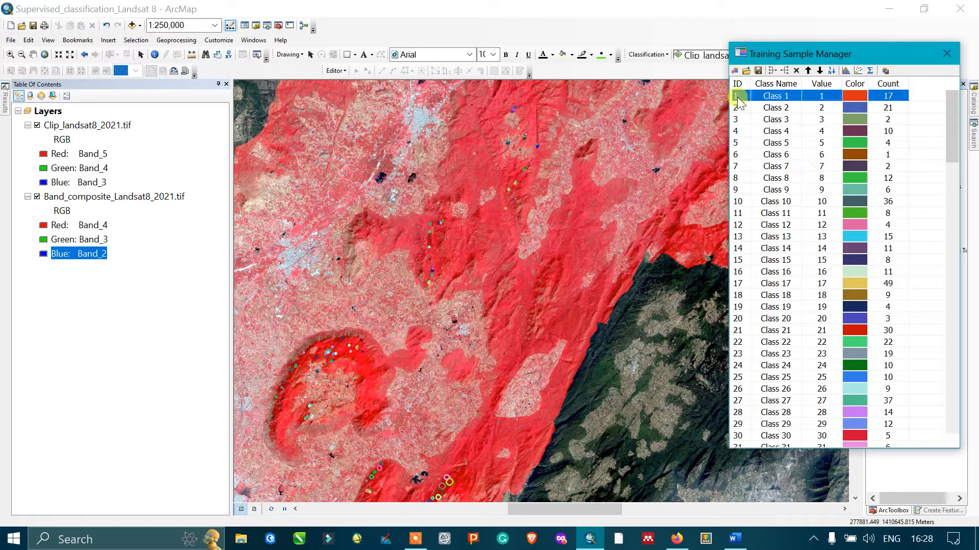
key(ctrl+a)
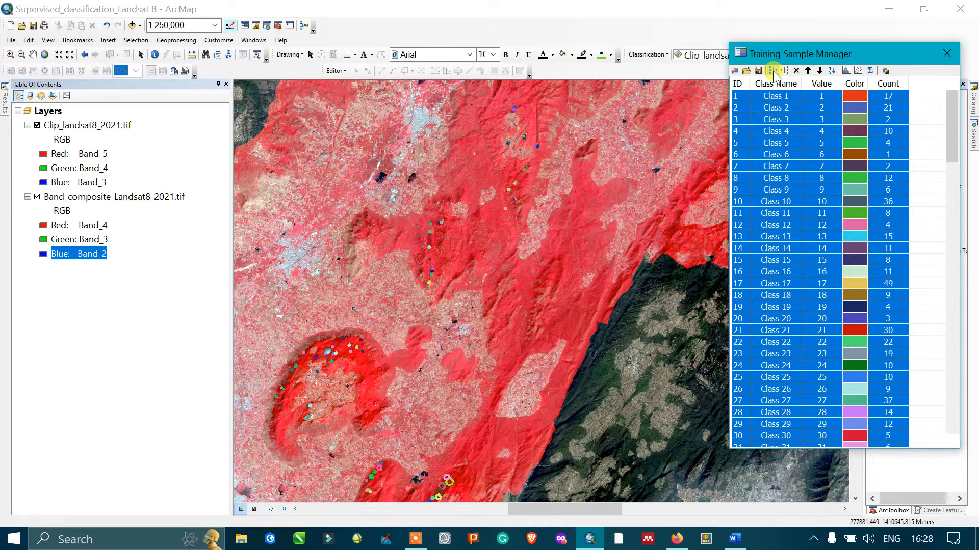
double_click(784, 97)
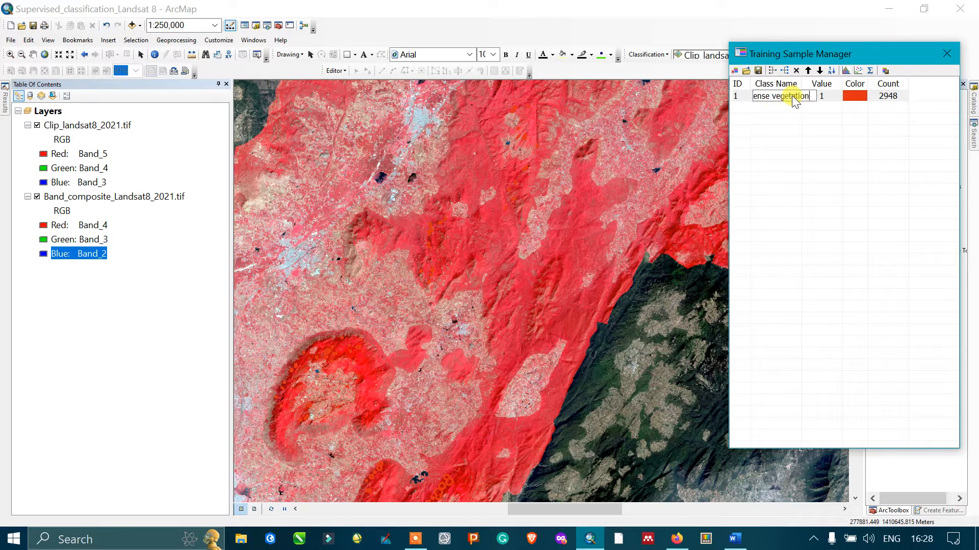
key(Return)
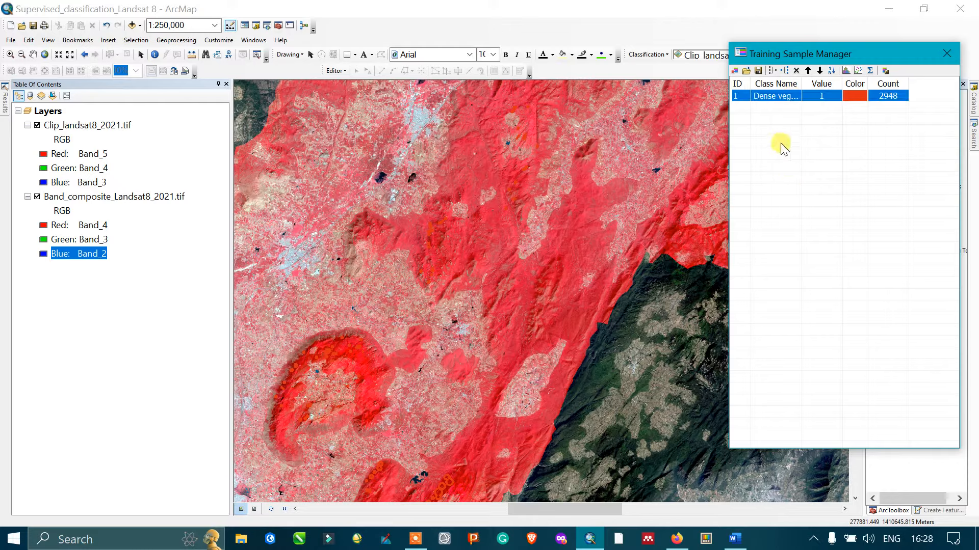
Step: Fit the Class Name column to its contents and draw circular training samples down the bright pink vegetation strip east of the small lake
double_click(802, 87)
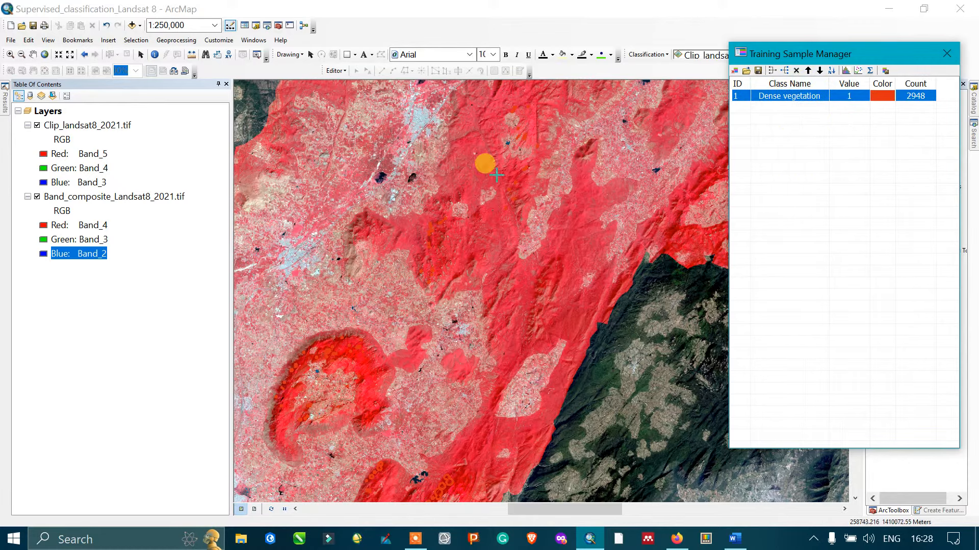
drag(486, 166, 498, 250)
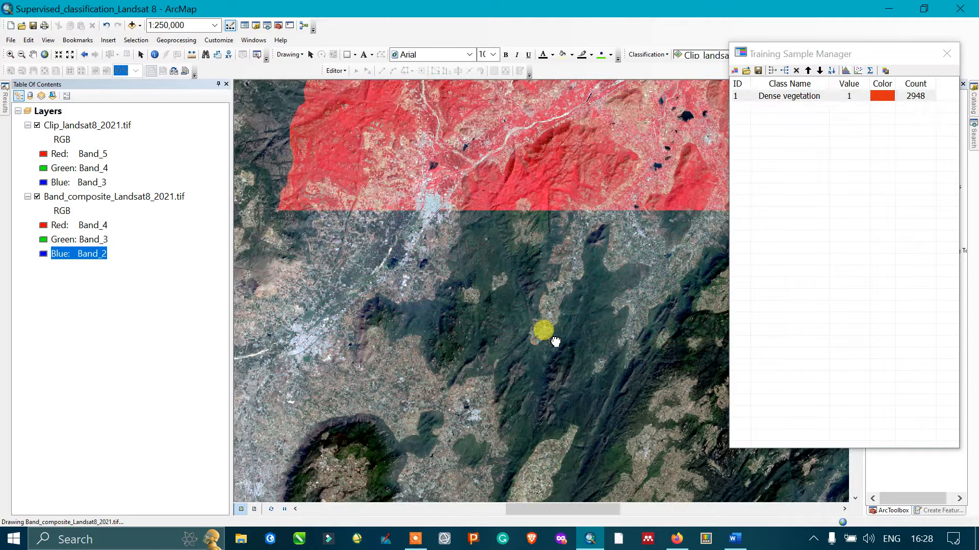
scroll(536, 214, up, 2)
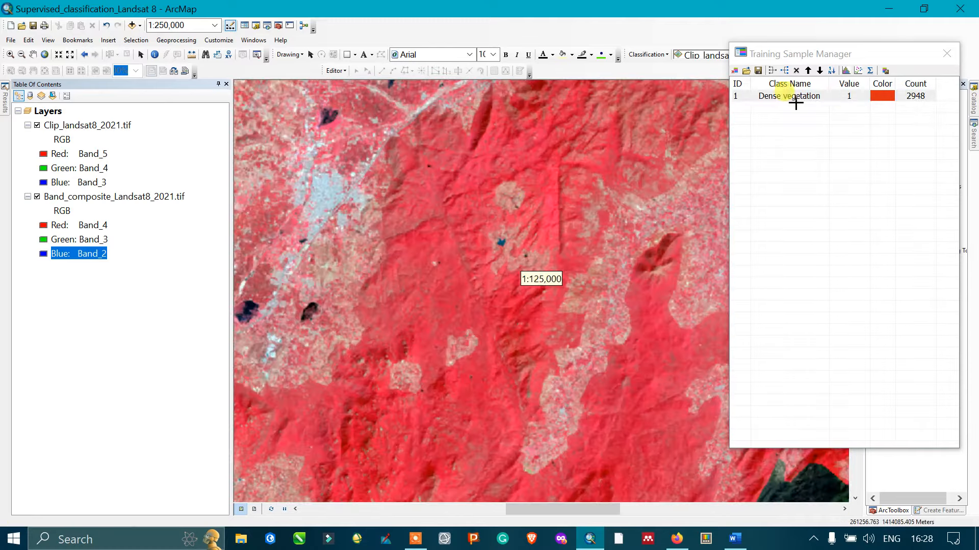
scroll(535, 173, up, 2)
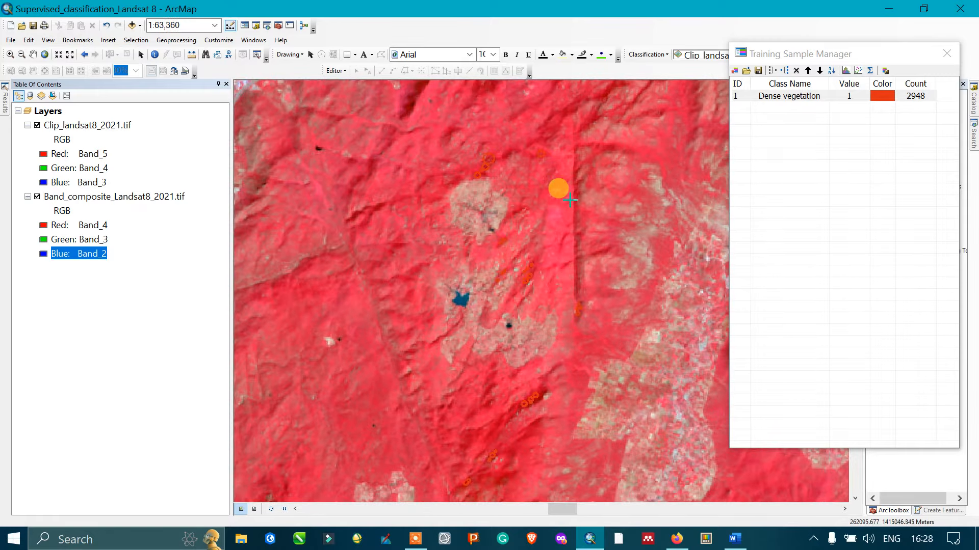
scroll(551, 195, up, 1)
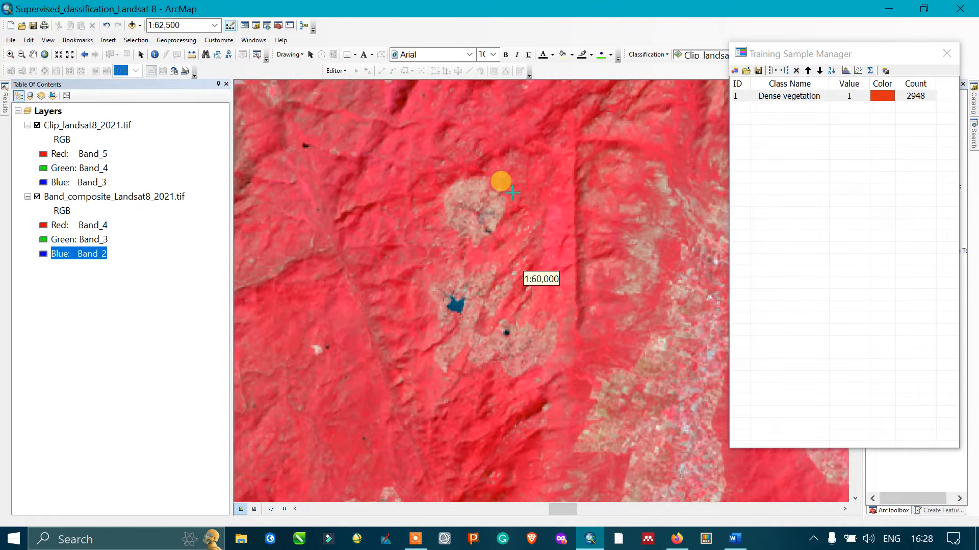
scroll(451, 180, up, 1)
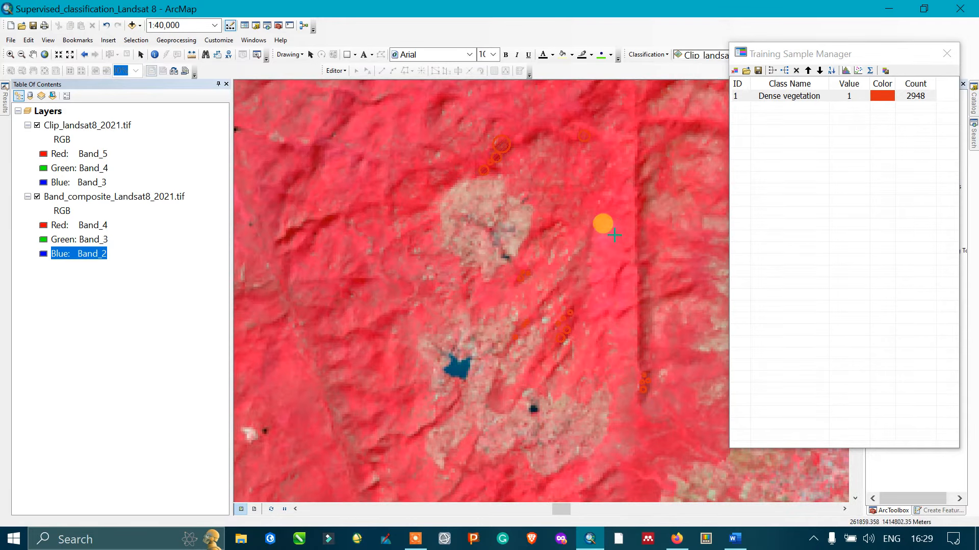
drag(609, 228, 550, 208)
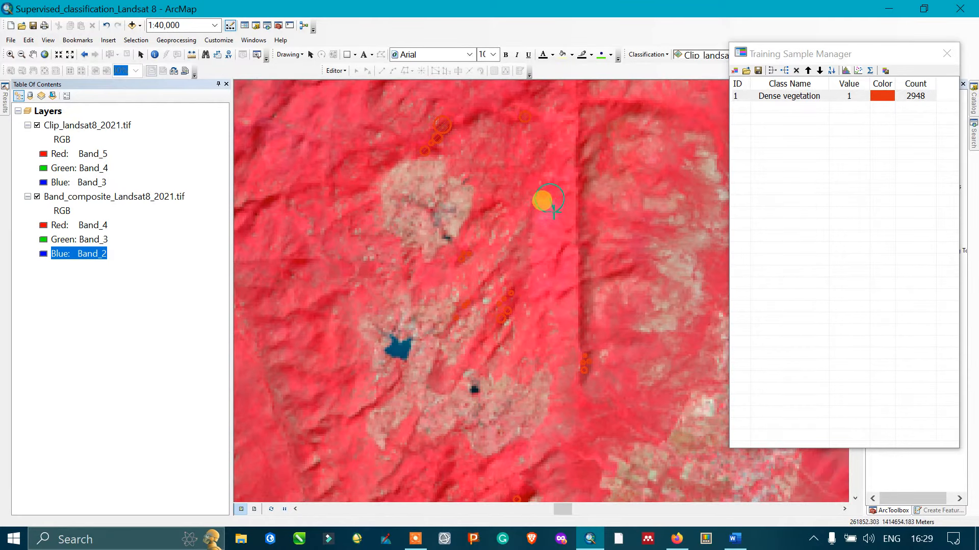
click(554, 206)
drag(553, 233, 491, 210)
drag(468, 257, 470, 270)
drag(483, 235, 483, 241)
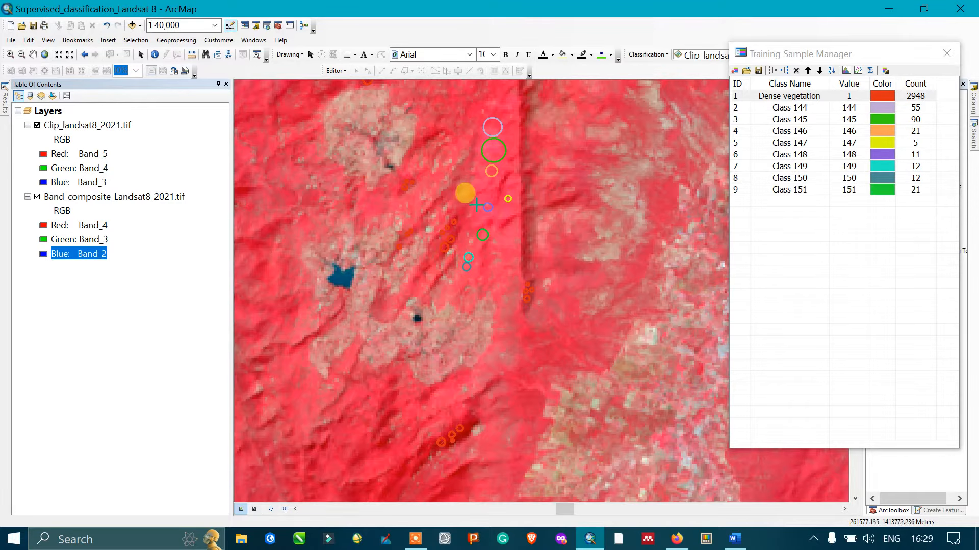
Step: Add two small circular vegetation samples at the northern end of the same bright pink strip
drag(491, 180, 483, 231)
drag(493, 154, 491, 179)
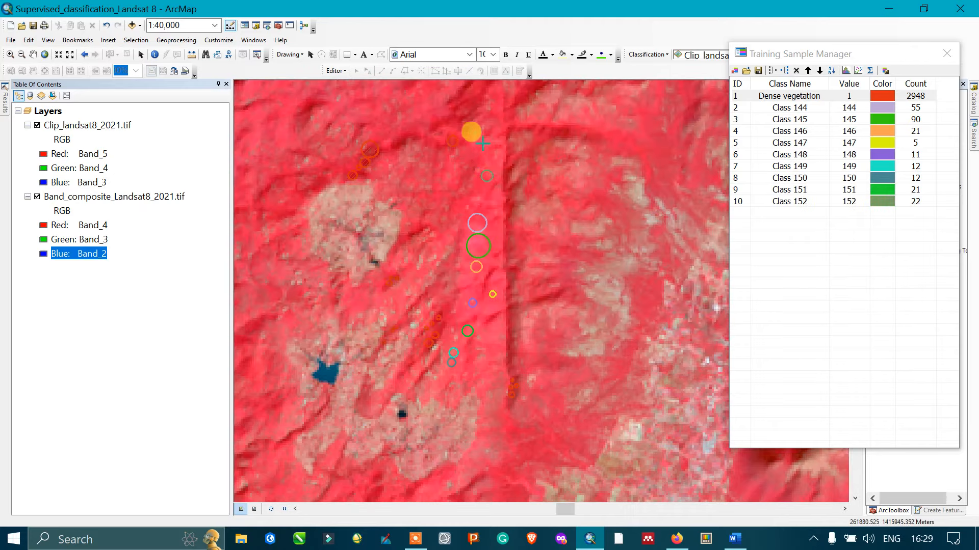
drag(480, 145, 480, 145)
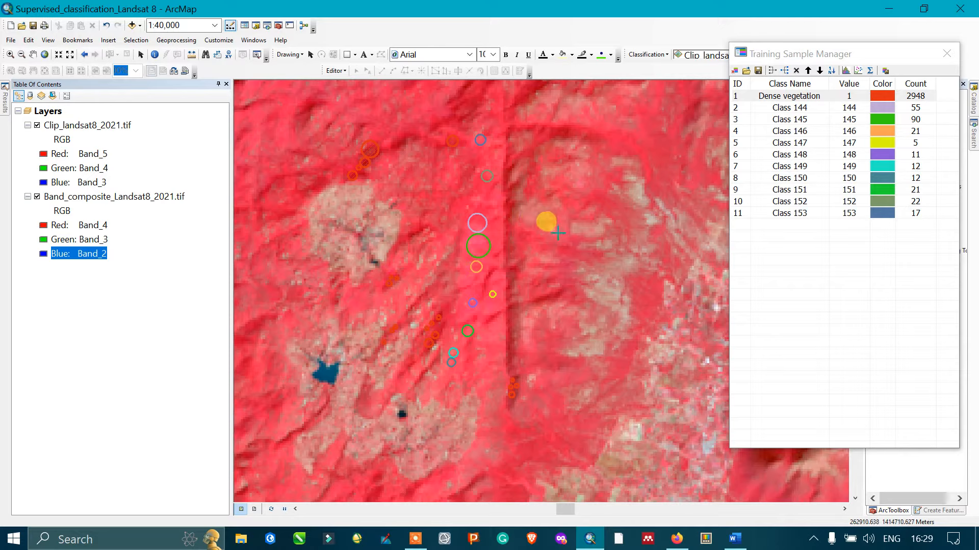
Step: Delete the small training sample Class 167 on the pink vegetation near the image's stepped edge
scroll(547, 237, up, 5)
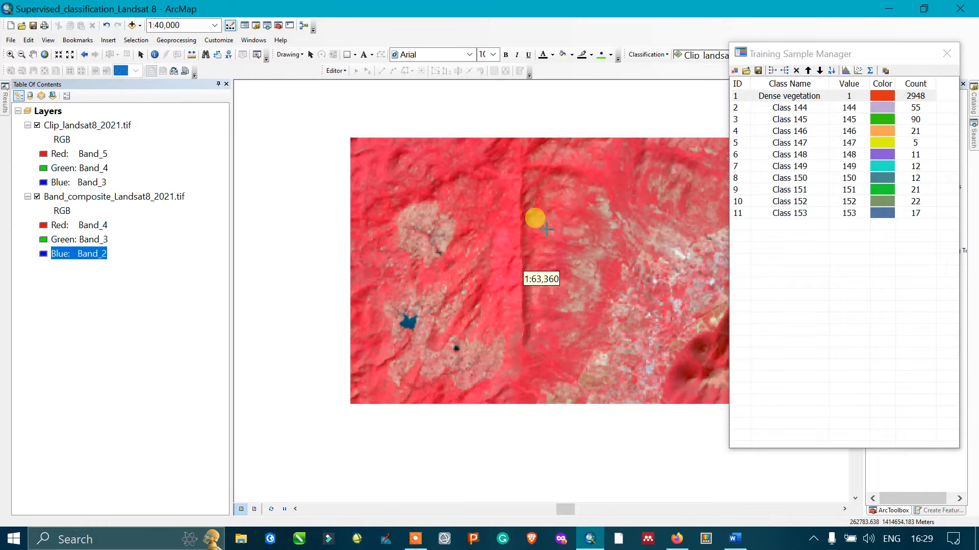
scroll(546, 230, up, 3)
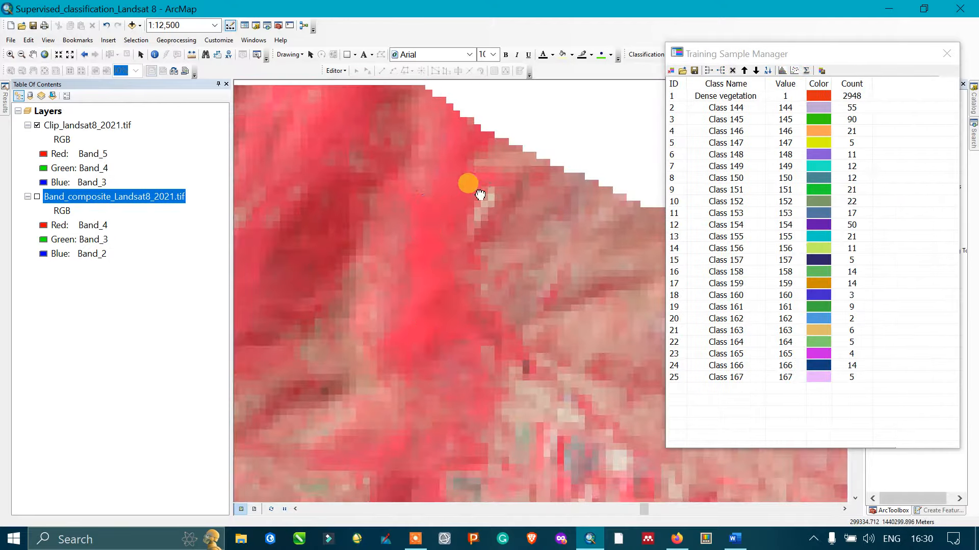
drag(480, 195, 497, 175)
drag(481, 224, 509, 178)
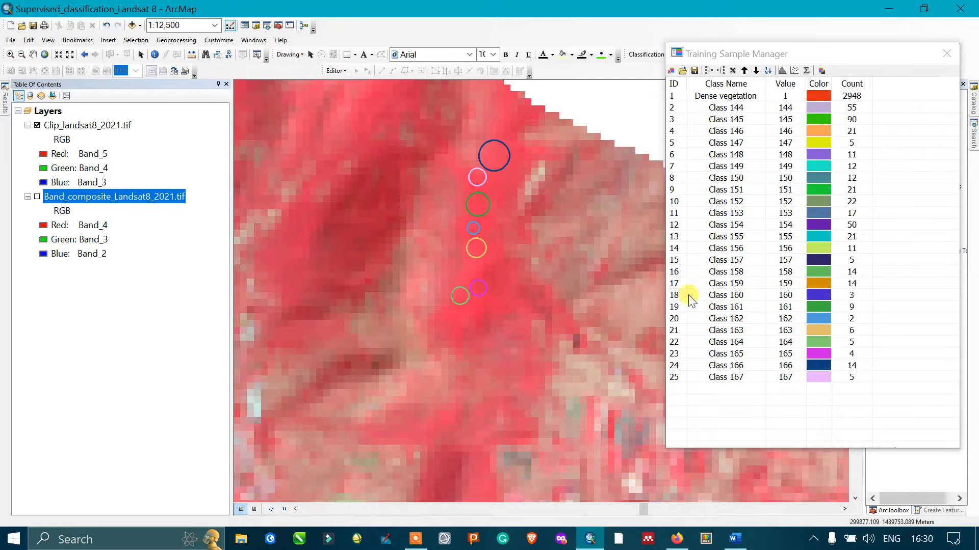
click(676, 376)
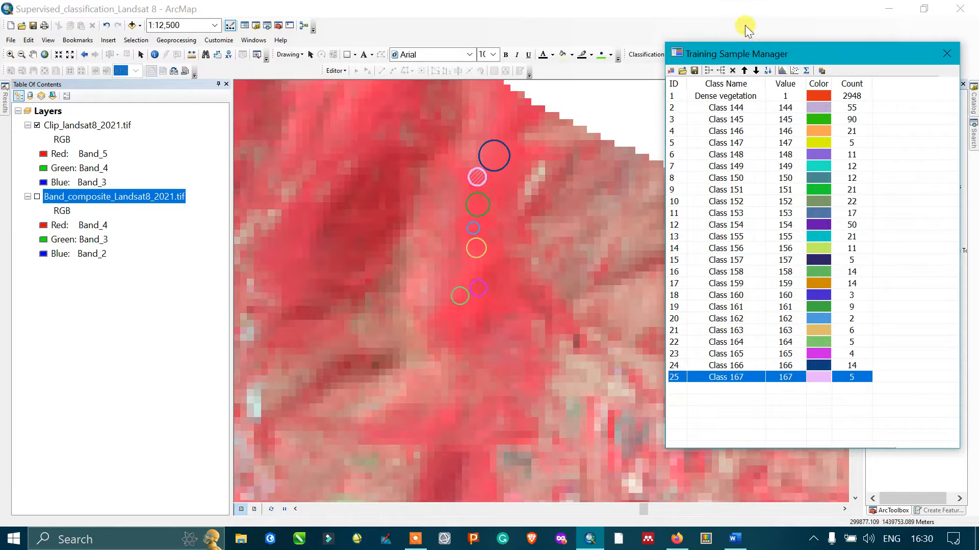
click(732, 71)
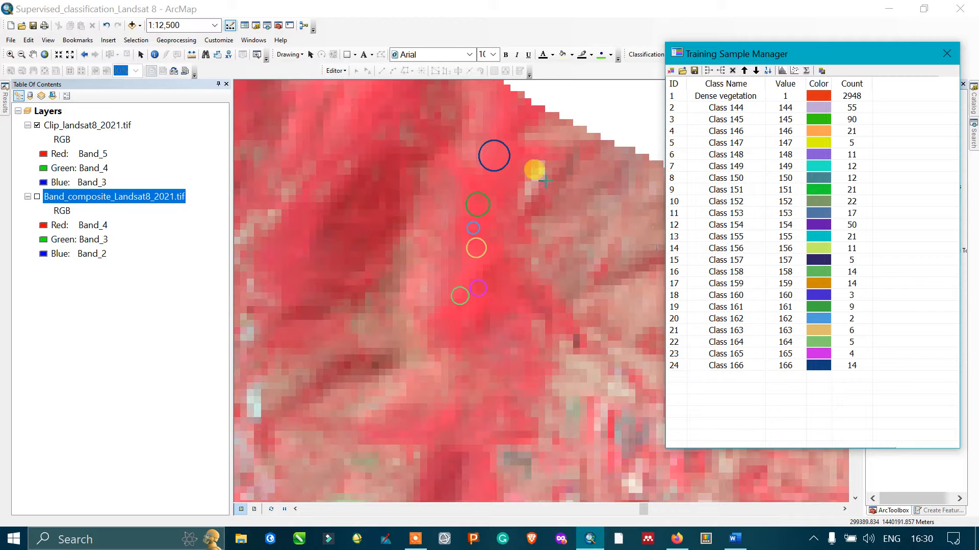
Step: Draw circular vegetation training samples on the pink fields around the dark lakes near the image's eastern edge
drag(503, 115, 515, 194)
drag(365, 132, 404, 177)
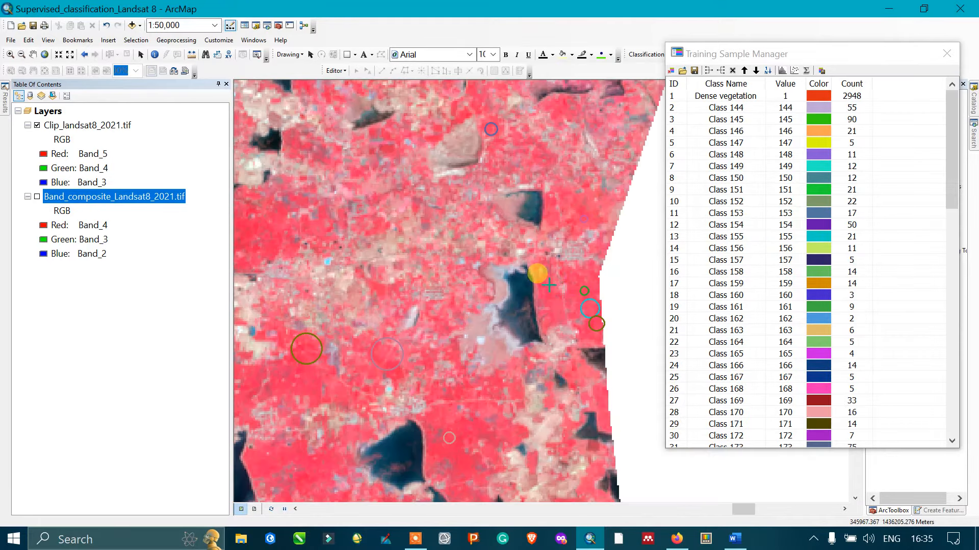
drag(549, 289, 548, 292)
drag(502, 351, 524, 201)
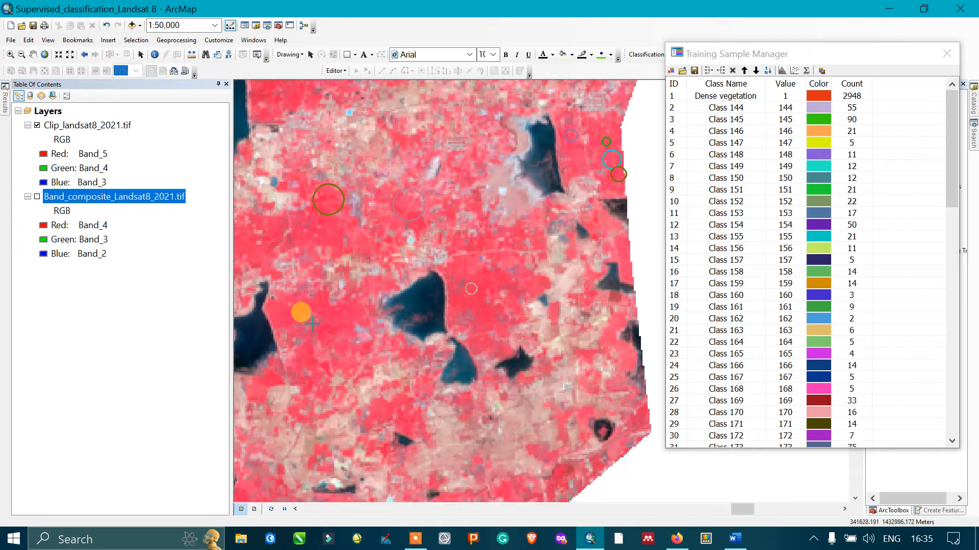
drag(333, 317, 343, 320)
drag(279, 308, 289, 312)
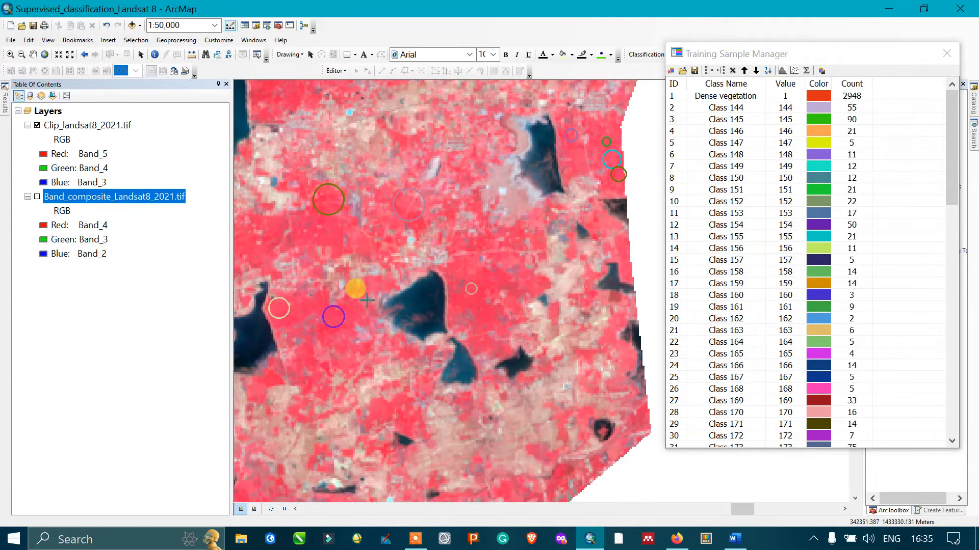
Step: Merge all training samples except Dense vegetation into one class and name it Vegetation
click(757, 256)
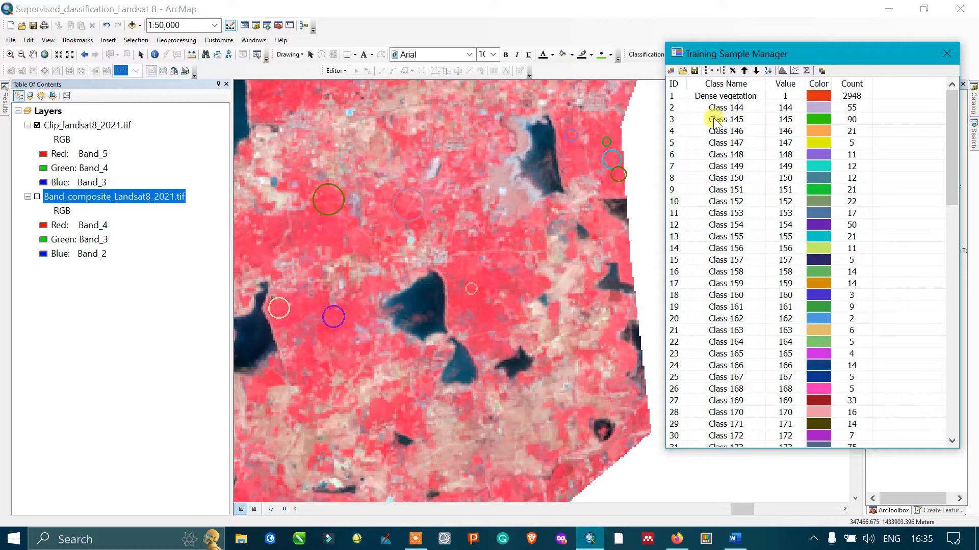
click(678, 112)
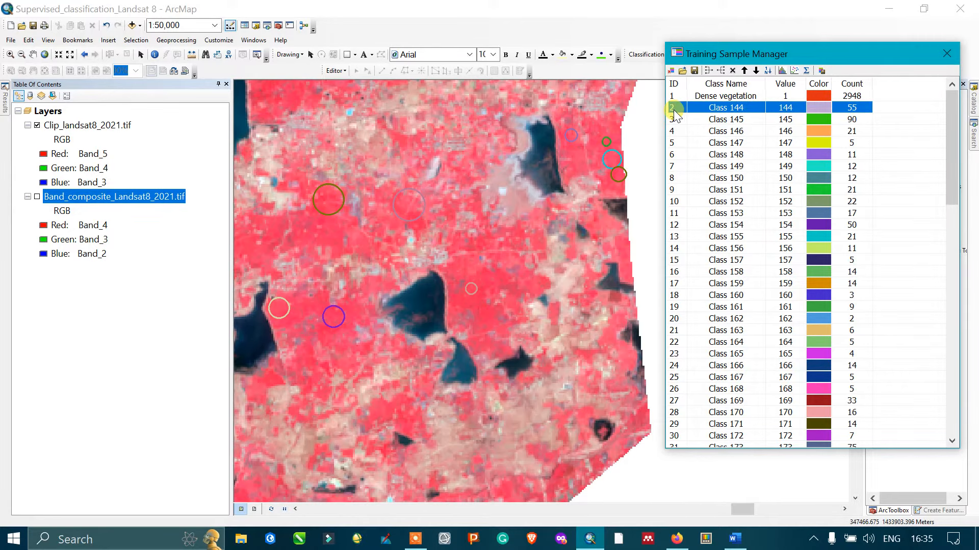
key(ctrl+a)
ctrl+click(678, 97)
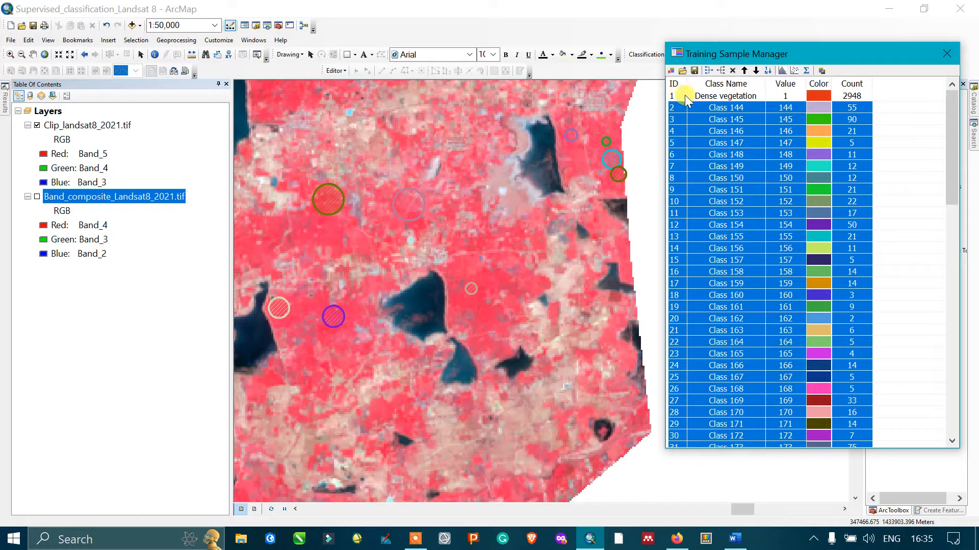
click(708, 70)
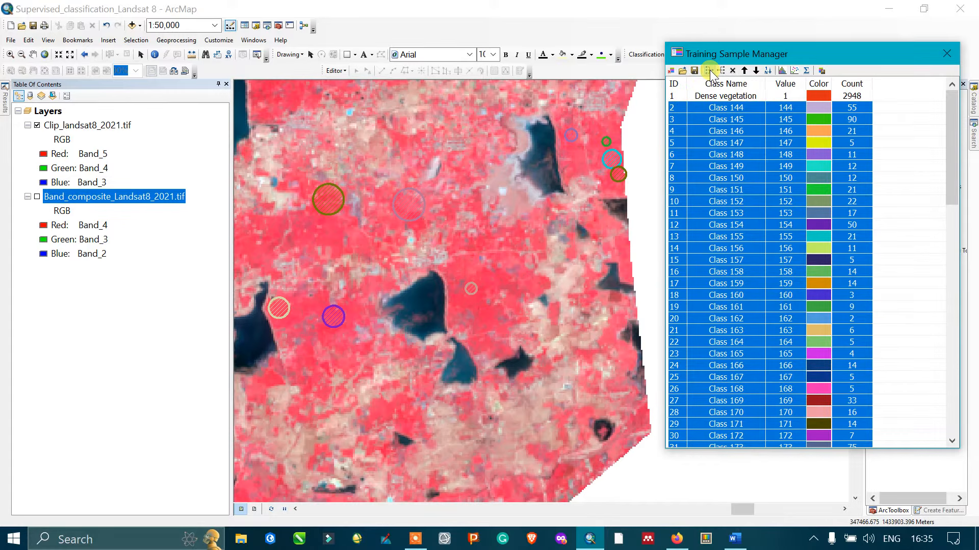
click(734, 108)
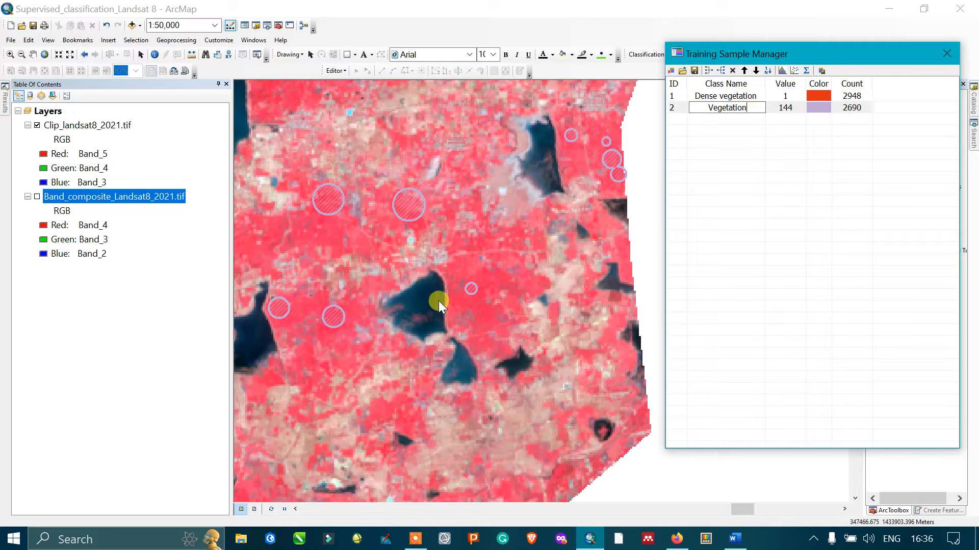
key(Return)
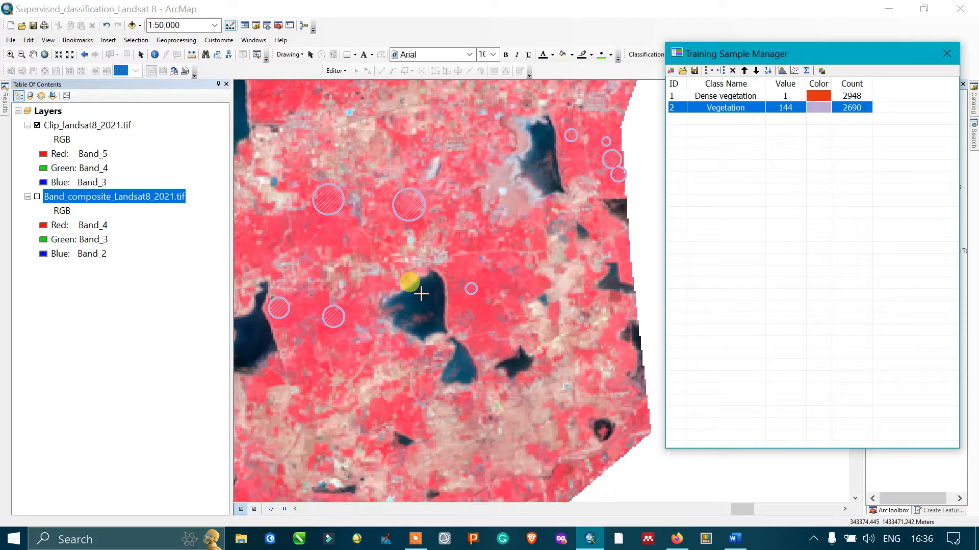
Step: Draw one circular water training sample inside each of four dark lakes near the Vegetation samples
mouse_move(422, 294)
mouse_down()
mouse_move(466, 253)
mouse_move(469, 262)
mouse_up()
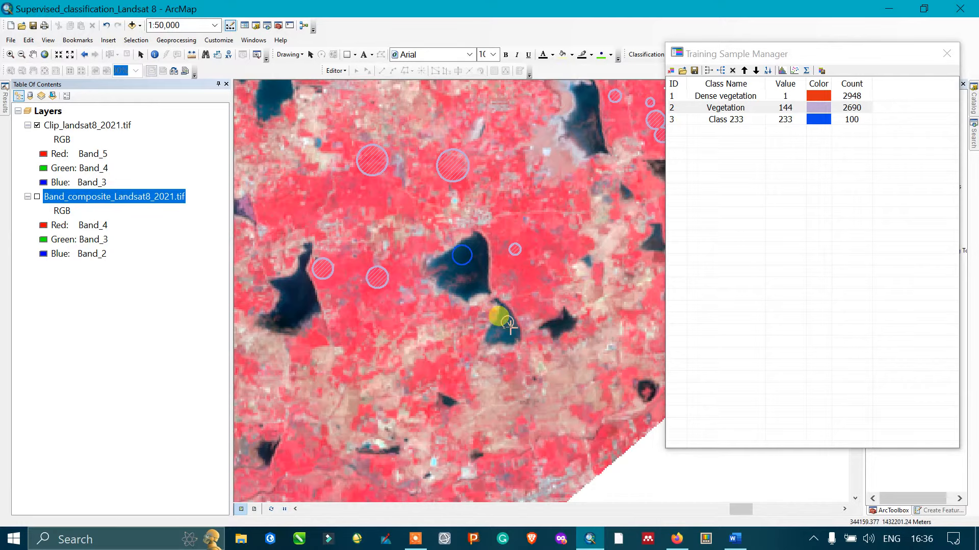
drag(508, 322, 509, 326)
drag(300, 299, 302, 300)
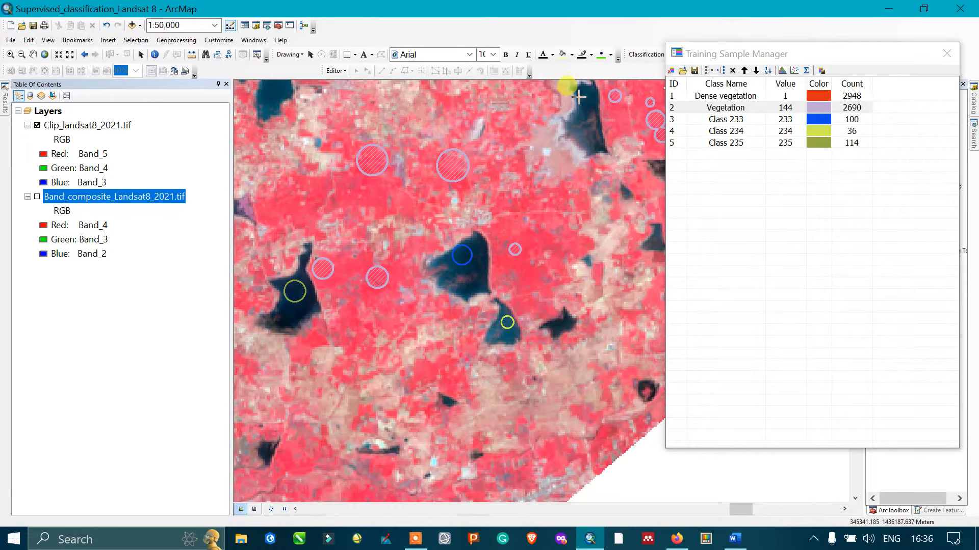
drag(586, 96, 587, 97)
Step: Draw four circular water samples across the large blue lake and one in the small dark lake to its southwest
drag(354, 136, 434, 196)
drag(365, 152, 425, 241)
mouse_move(381, 193)
mouse_down()
mouse_move(396, 201)
mouse_move(413, 185)
mouse_move(418, 243)
mouse_up()
drag(339, 295, 520, 237)
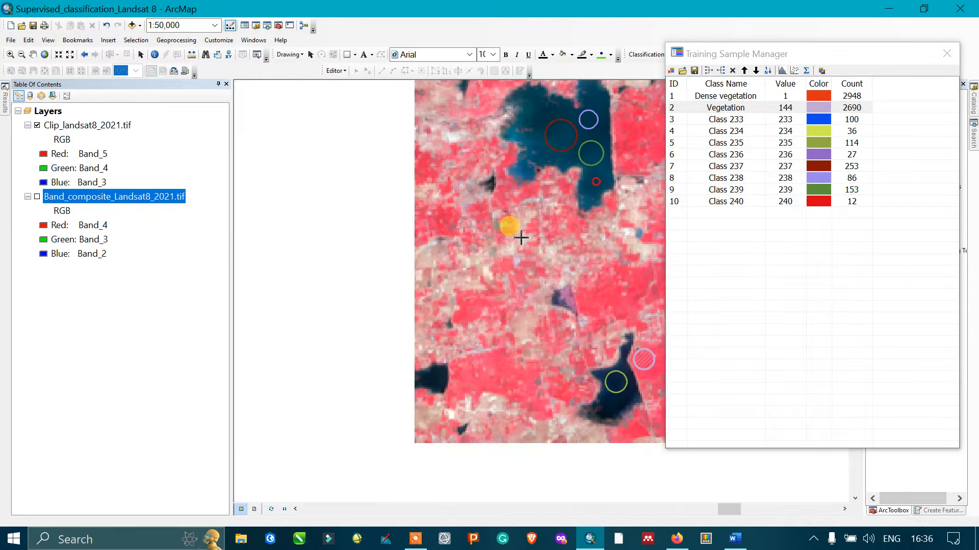
drag(437, 379, 437, 380)
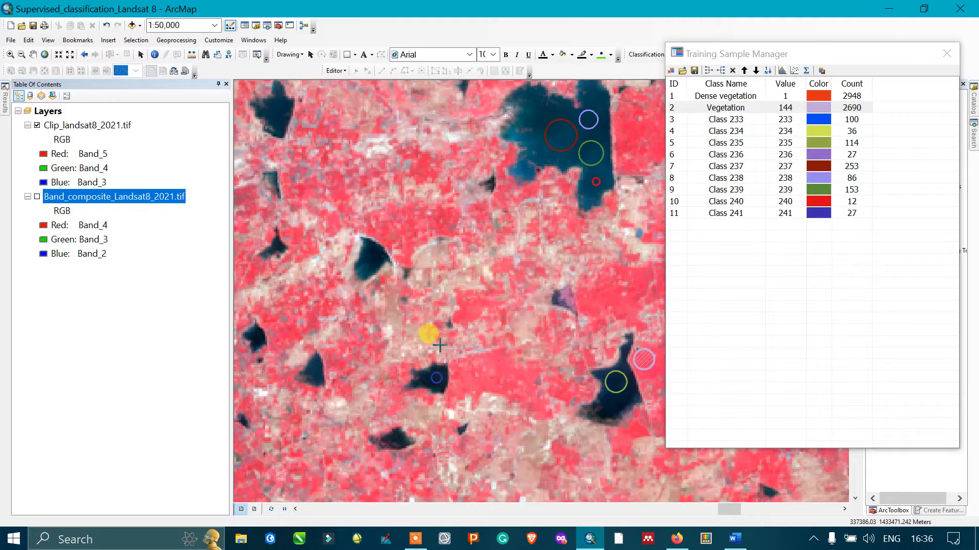
Step: Draw circular water training samples of various sizes across the large dark-blue reservoir with the straight eastern shore
drag(441, 340, 535, 272)
drag(445, 242, 535, 227)
drag(351, 322, 460, 241)
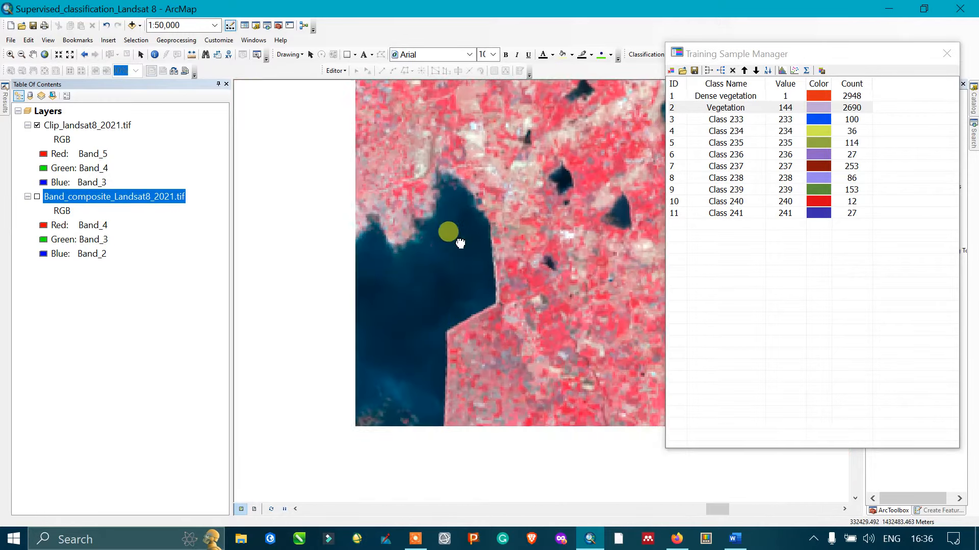
drag(404, 297, 411, 307)
drag(461, 249, 468, 258)
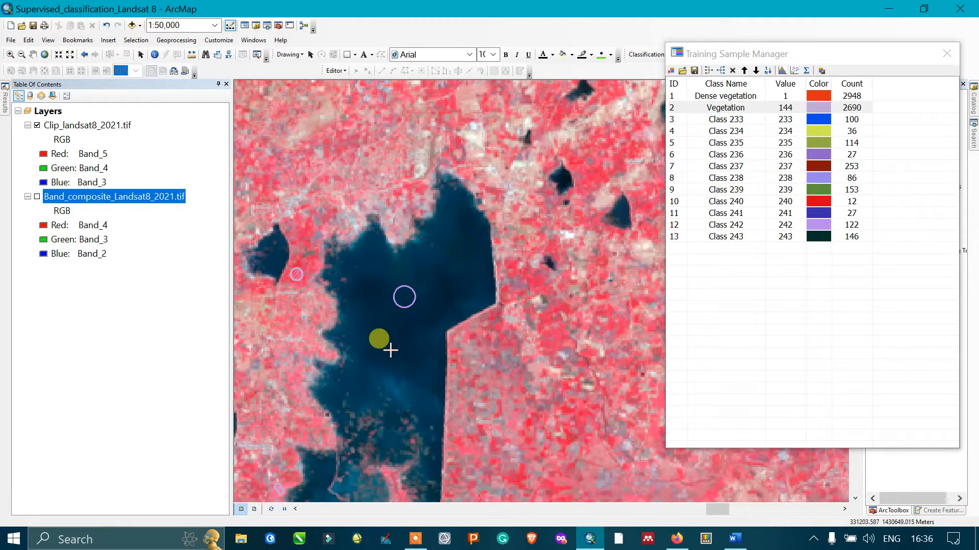
drag(406, 337, 414, 350)
drag(448, 270, 455, 282)
drag(366, 298, 371, 308)
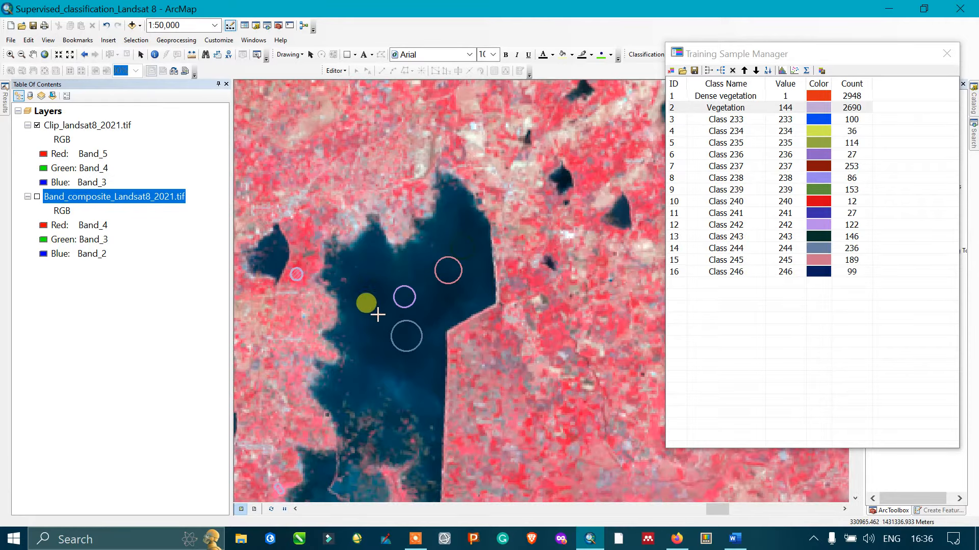
drag(421, 372, 413, 298)
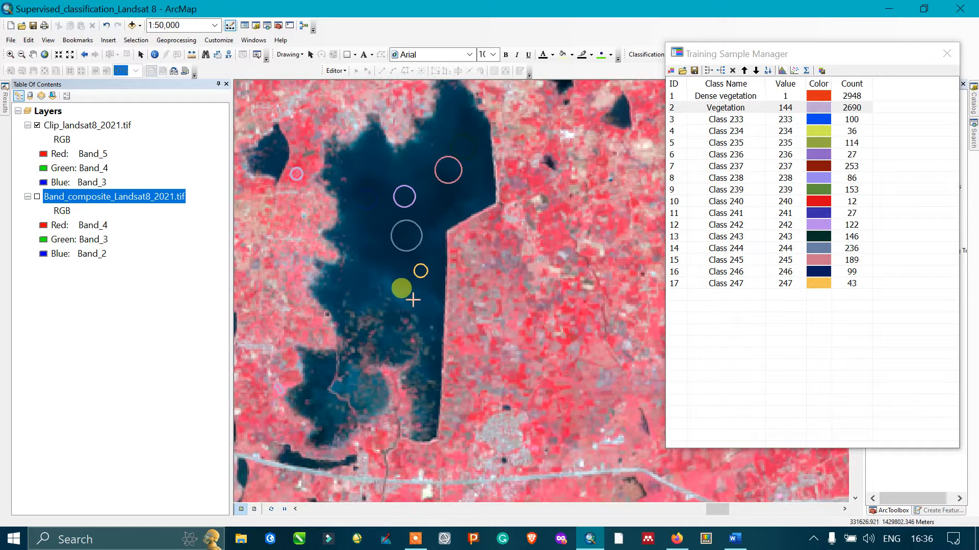
mouse_move(448, 184)
mouse_down()
mouse_move(425, 260)
mouse_move(455, 196)
mouse_up()
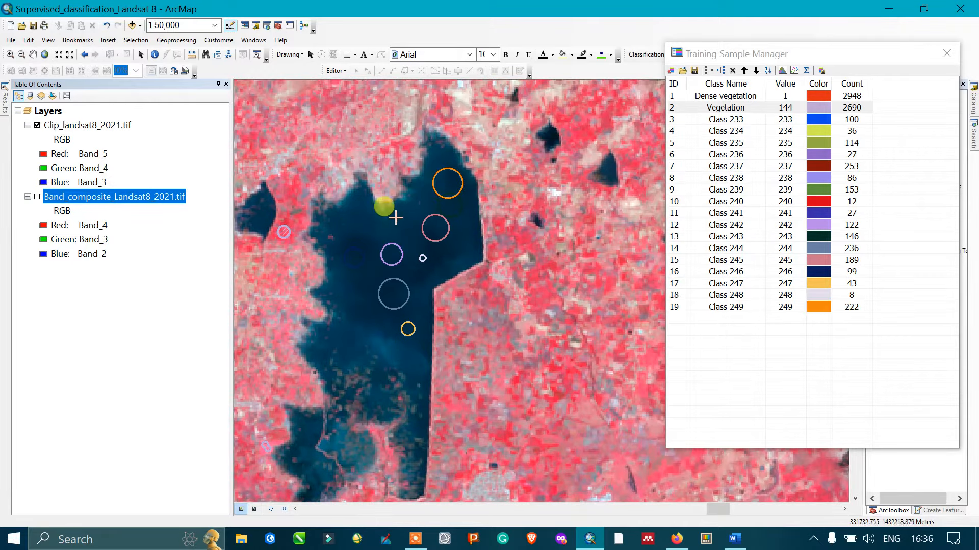
drag(374, 231, 378, 233)
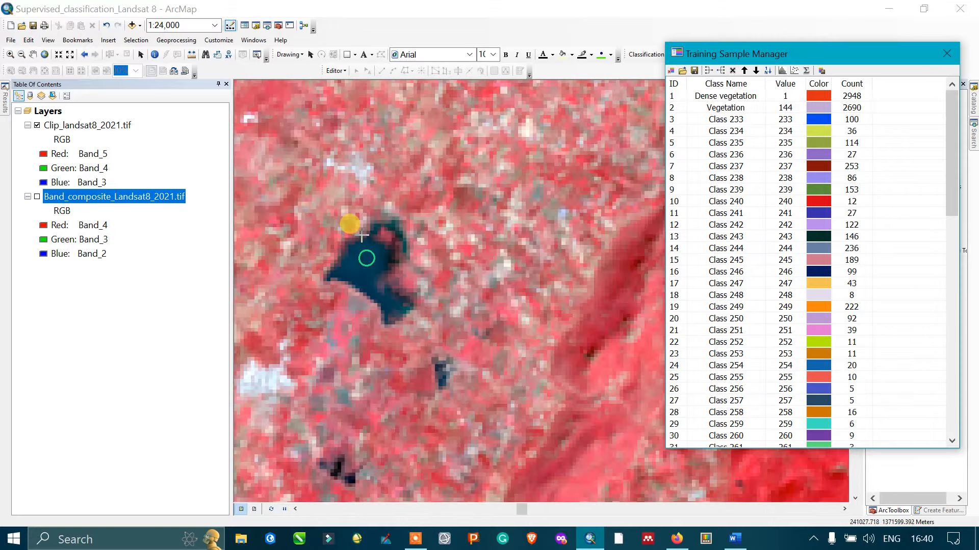
Step: Draw seven circular built-up training samples of various sizes across the central and western parts of the pale-blue town north of the heart-shaped lake
drag(379, 266, 440, 250)
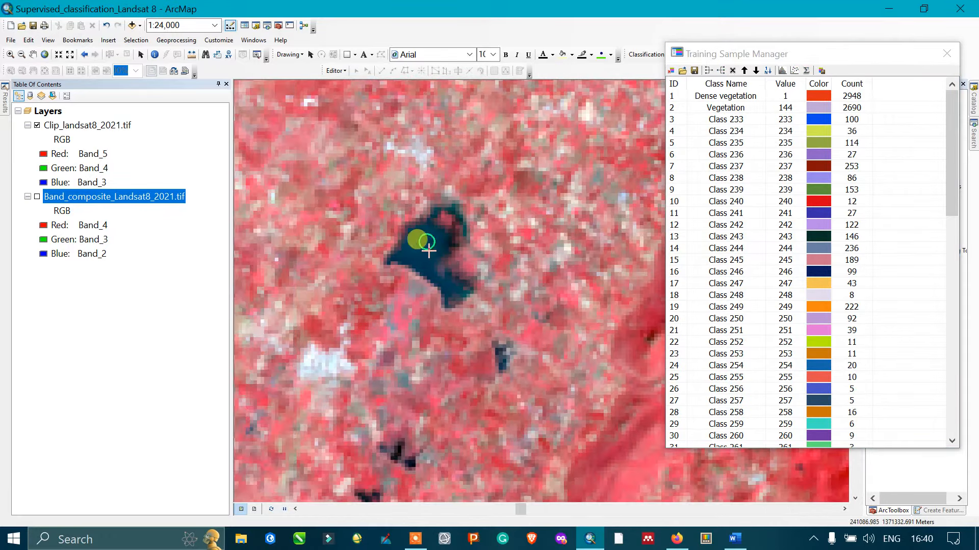
scroll(449, 251, up, 6)
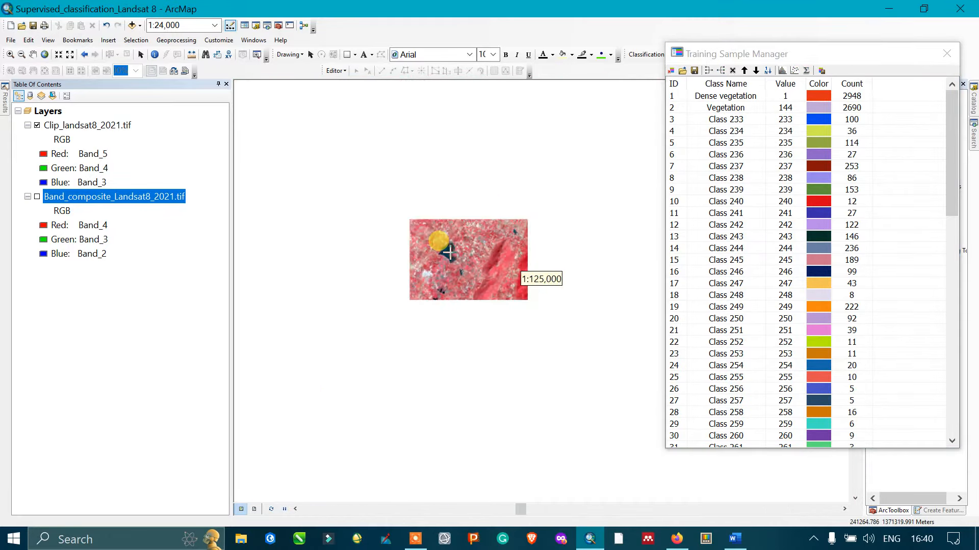
scroll(449, 251, up, 1)
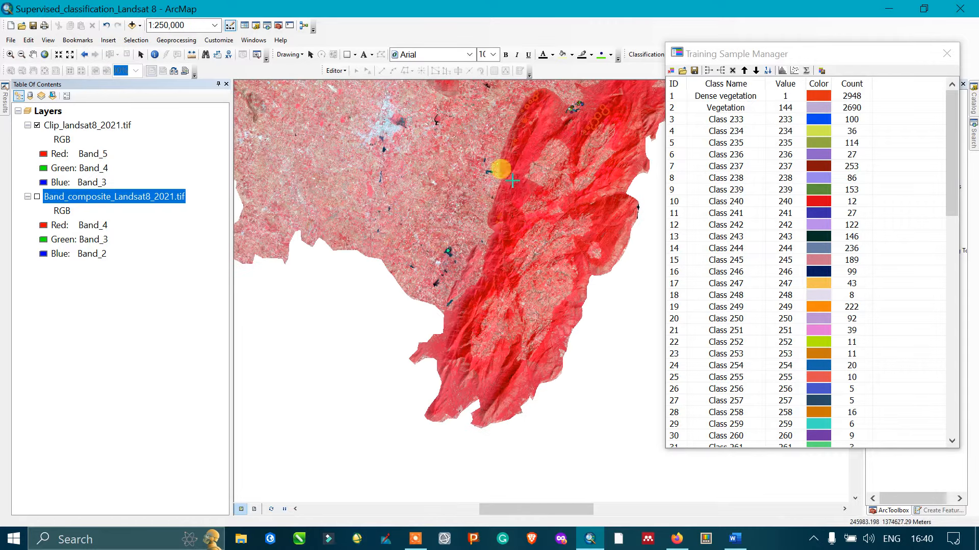
mouse_move(412, 133)
mouse_down()
mouse_move(458, 277)
mouse_move(452, 288)
mouse_up()
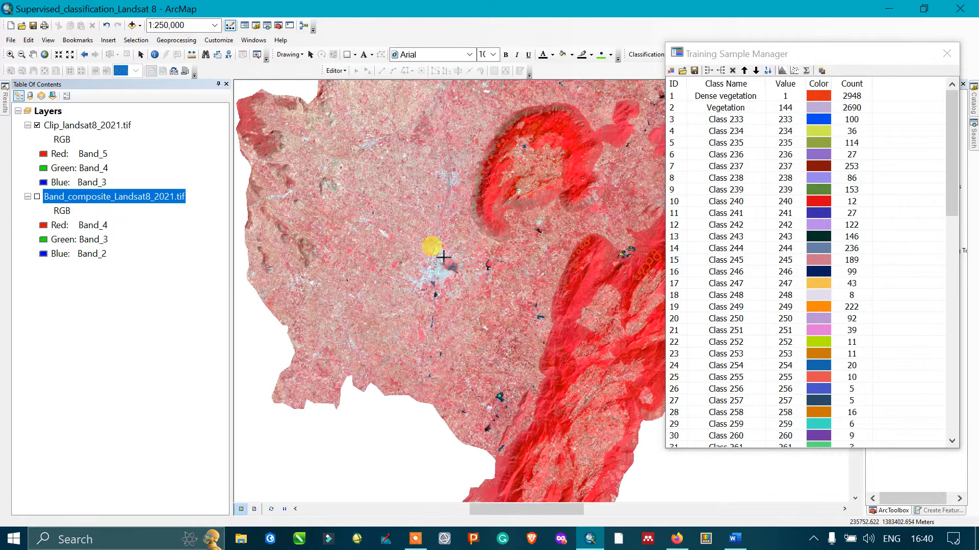
scroll(438, 275, down, 5)
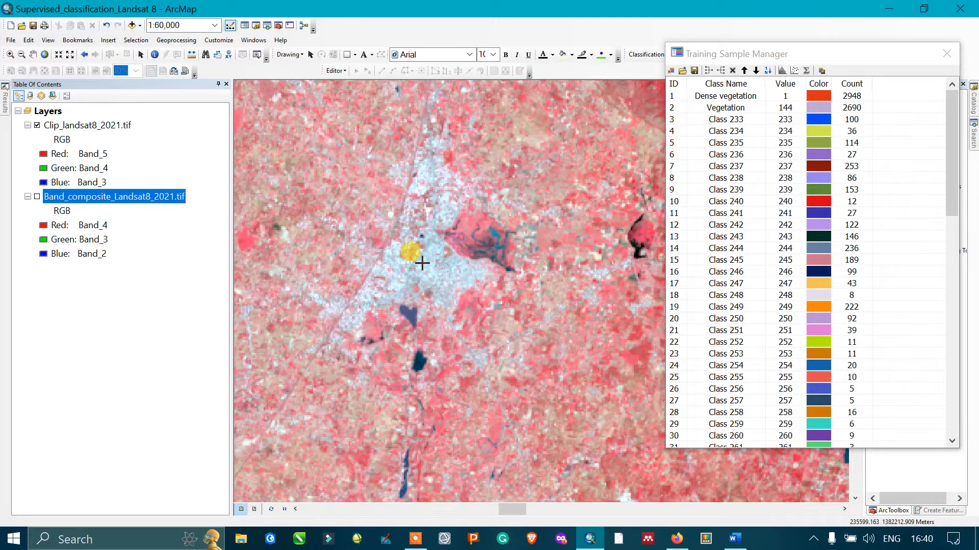
scroll(422, 263, down, 5)
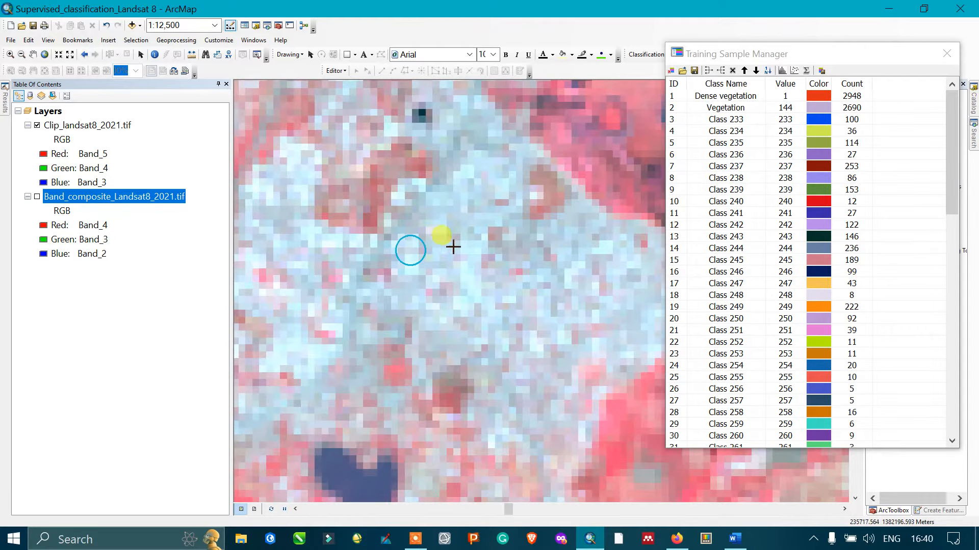
drag(467, 247, 472, 255)
drag(469, 166, 475, 186)
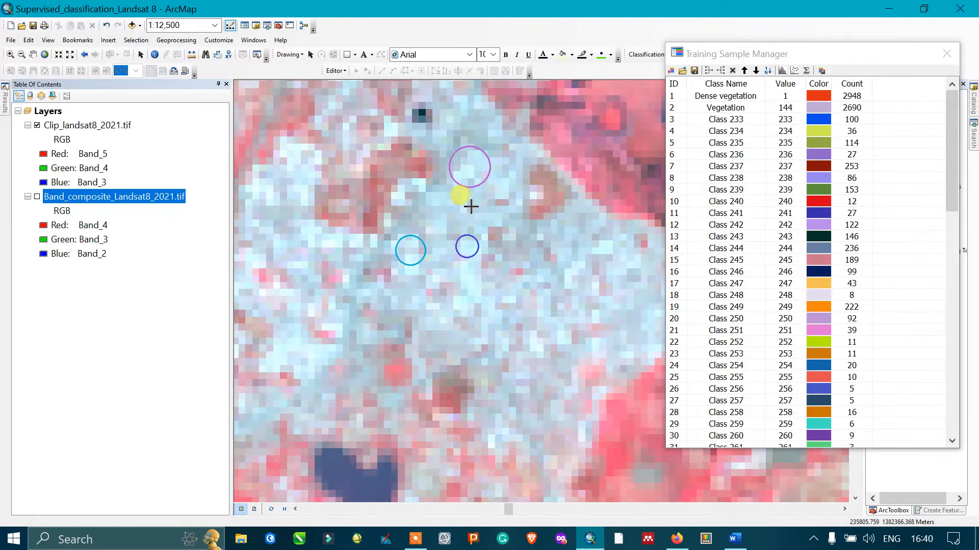
drag(475, 282, 478, 289)
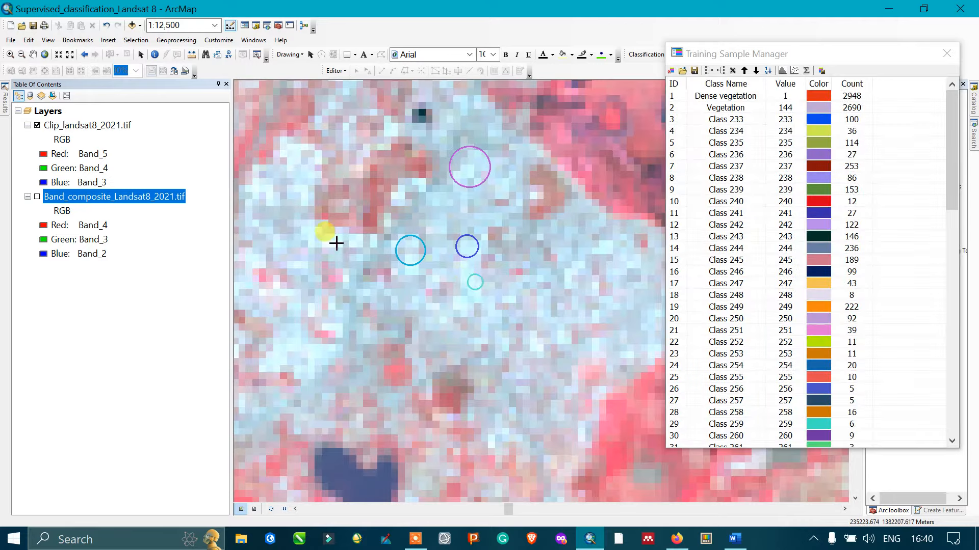
drag(336, 242, 389, 236)
drag(345, 143, 348, 152)
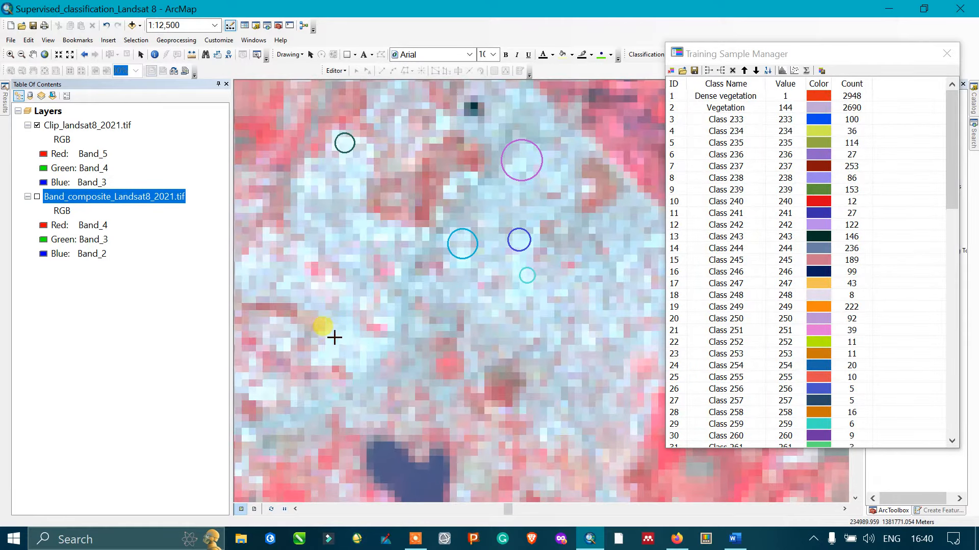
drag(355, 343, 363, 348)
Step: Add circular built-up samples across the eastern part of the same town, up to the edge of the dark red wetland
drag(528, 351, 487, 302)
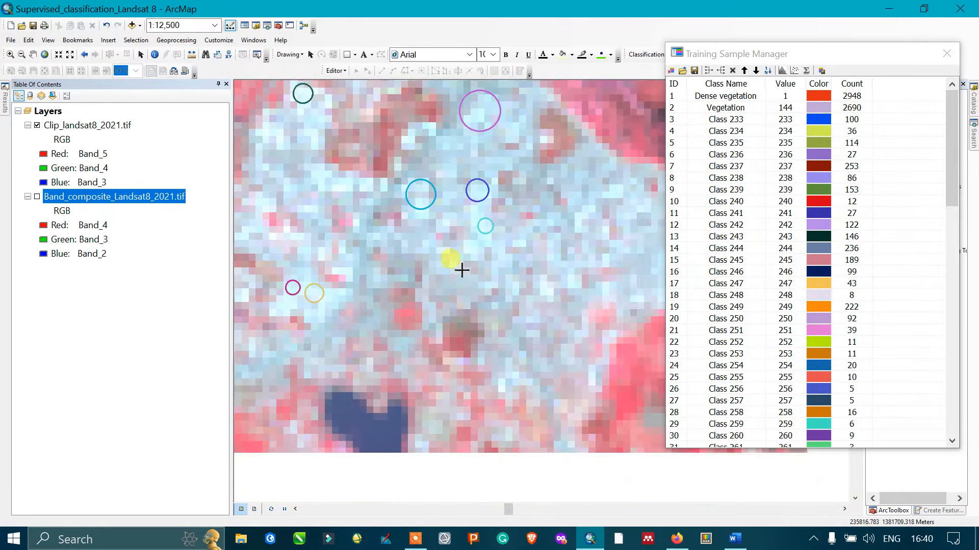
click(522, 239)
click(545, 280)
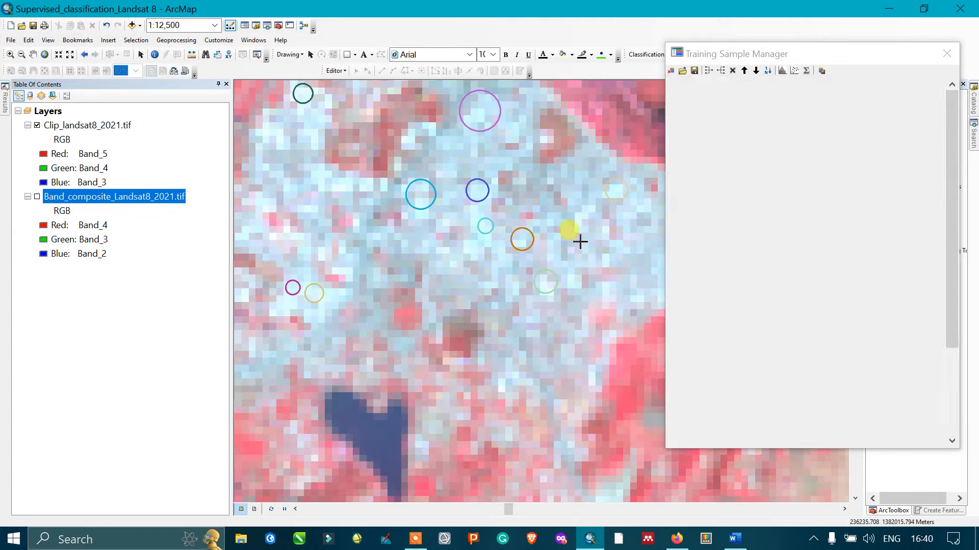
drag(571, 309, 518, 228)
drag(626, 199, 383, 345)
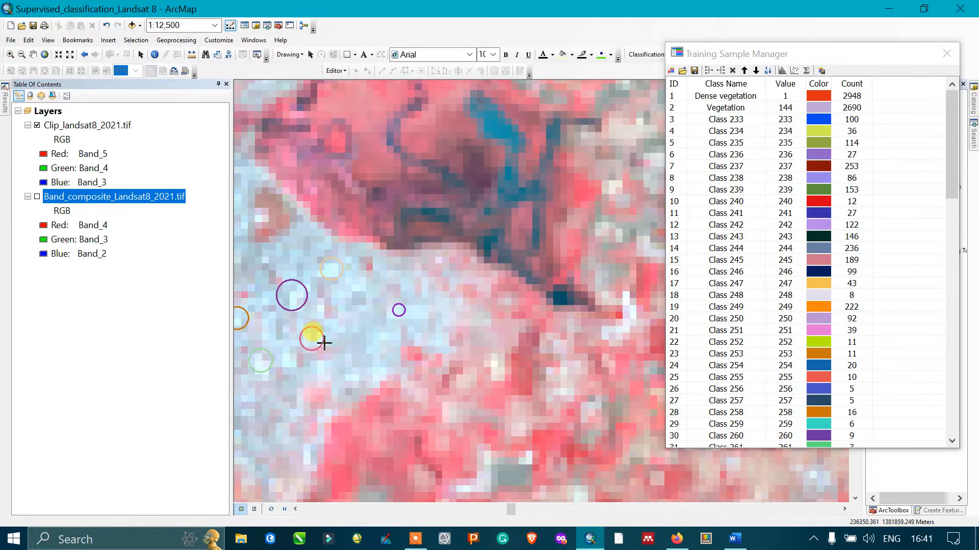
Step: Draw circular built-up training samples within the dense pale-blue town farther northeast, beside the river and south of a small dark lake
scroll(324, 343, down, 4)
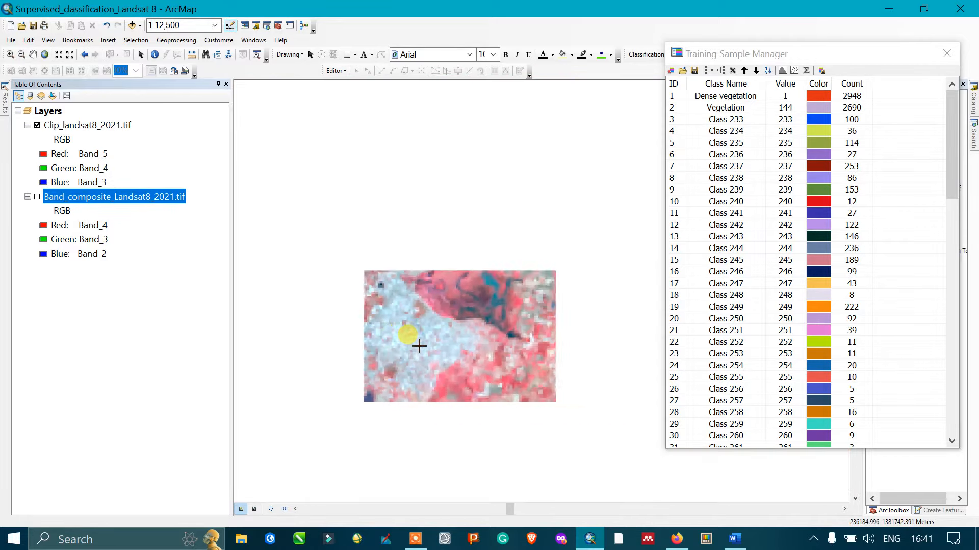
scroll(419, 347, down, 4)
drag(581, 274, 384, 381)
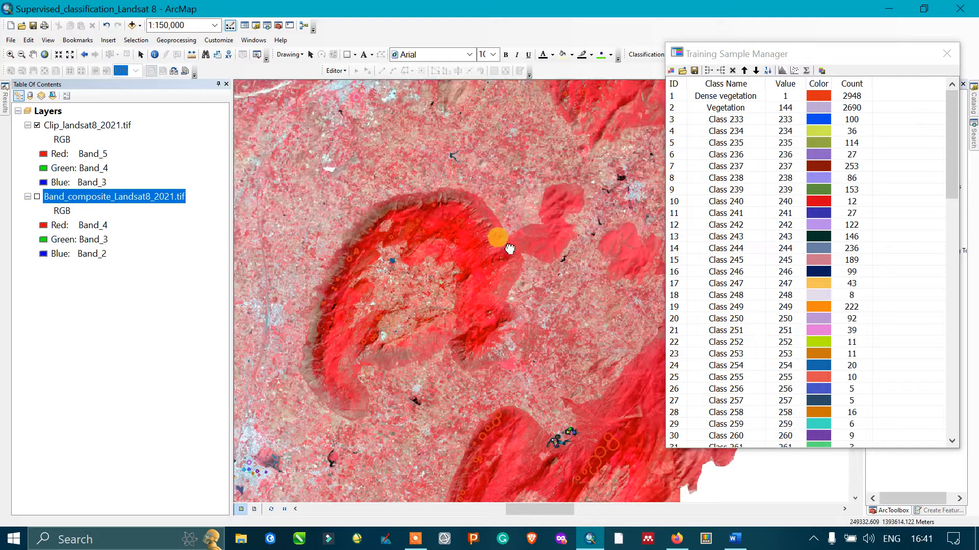
drag(510, 249, 268, 295)
drag(355, 289, 511, 483)
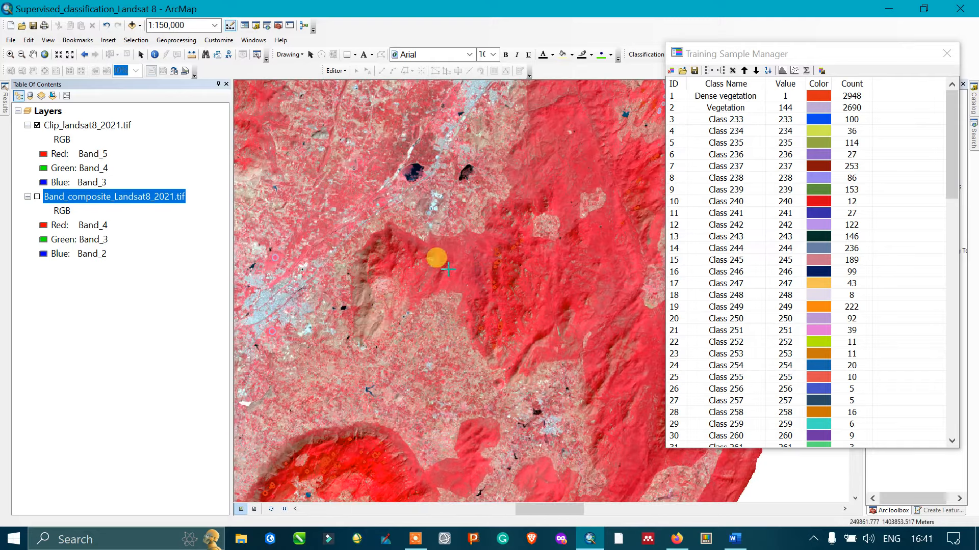
drag(447, 269, 406, 452)
drag(449, 316, 451, 376)
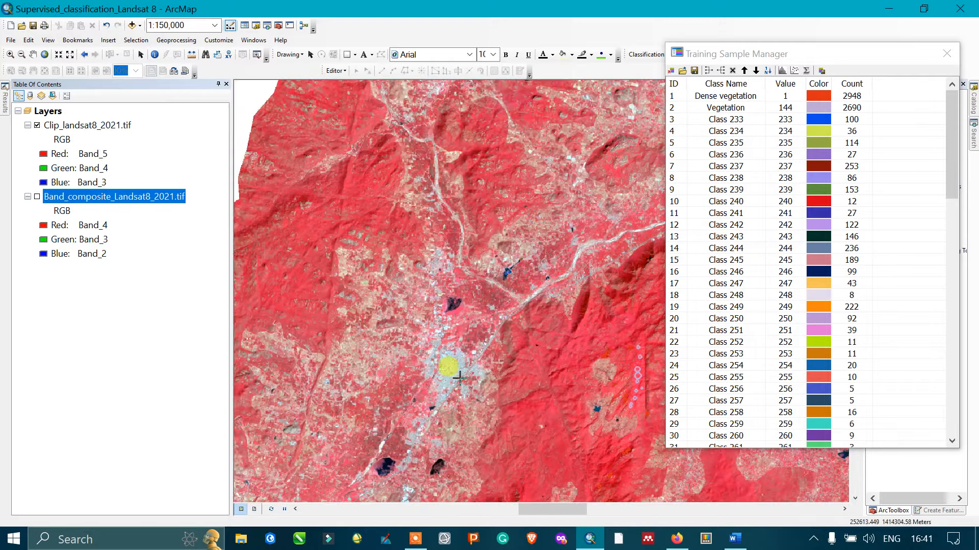
scroll(459, 377, up, 3)
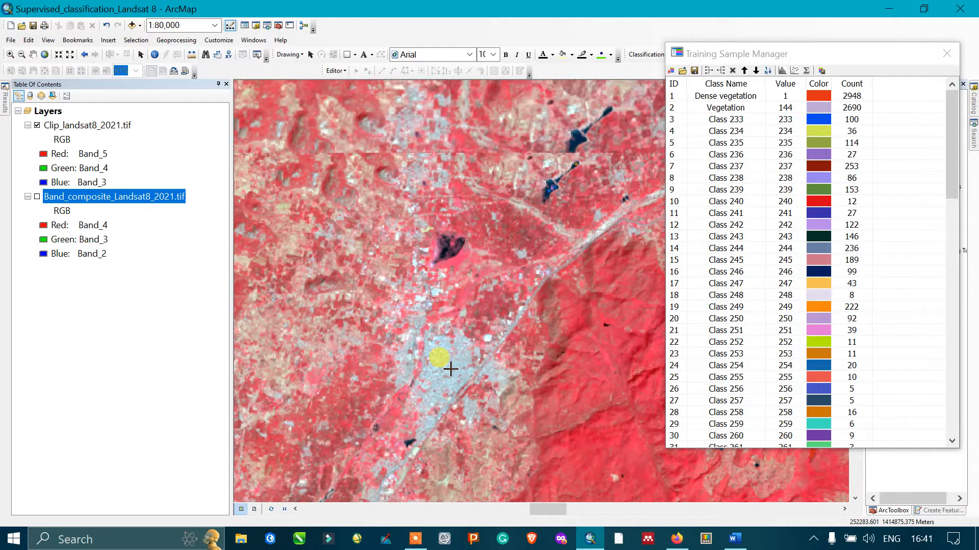
scroll(451, 369, up, 2)
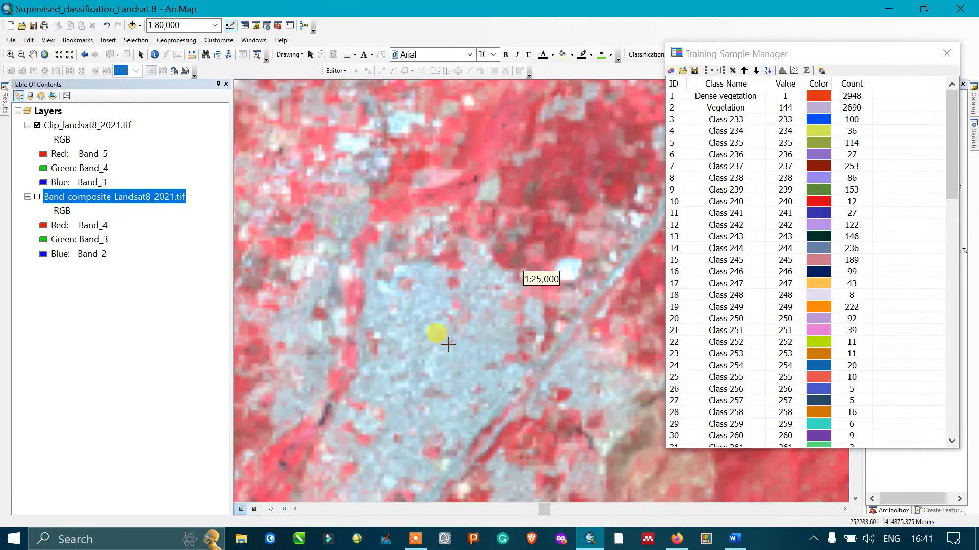
click(442, 347)
click(467, 354)
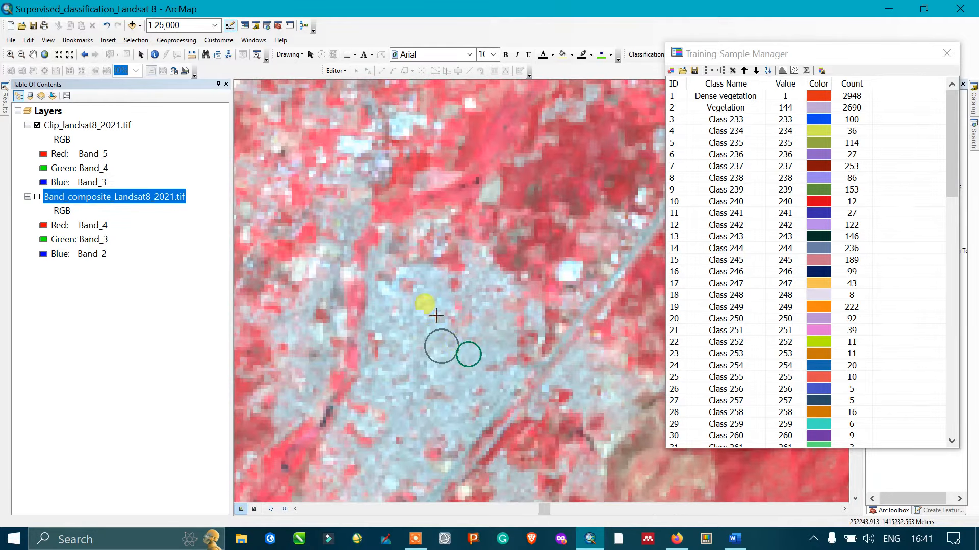
click(415, 289)
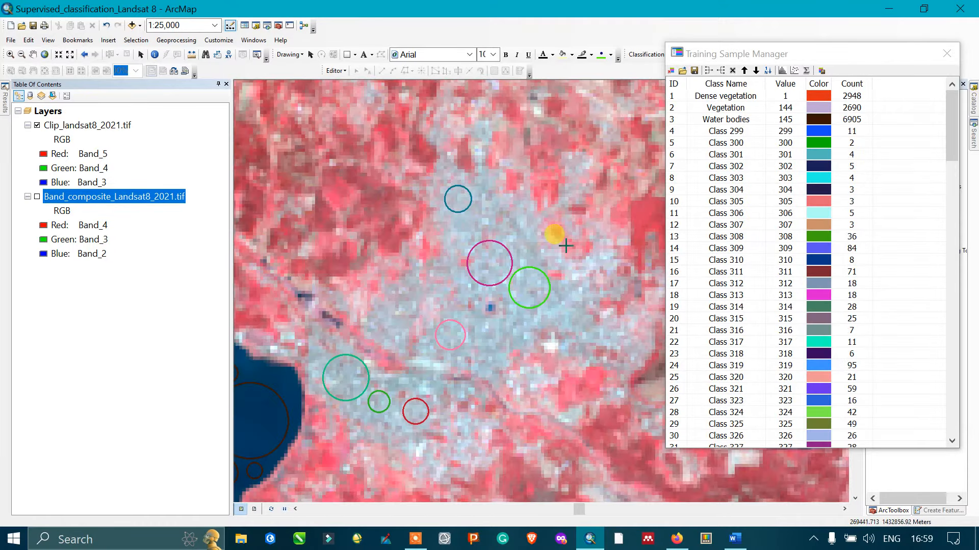
scroll(565, 248, up, 2)
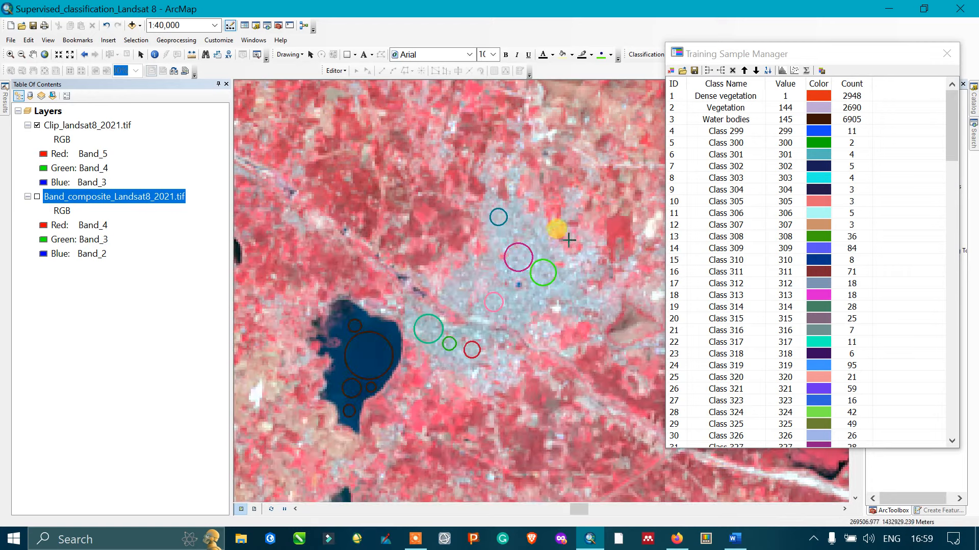
drag(579, 230, 430, 227)
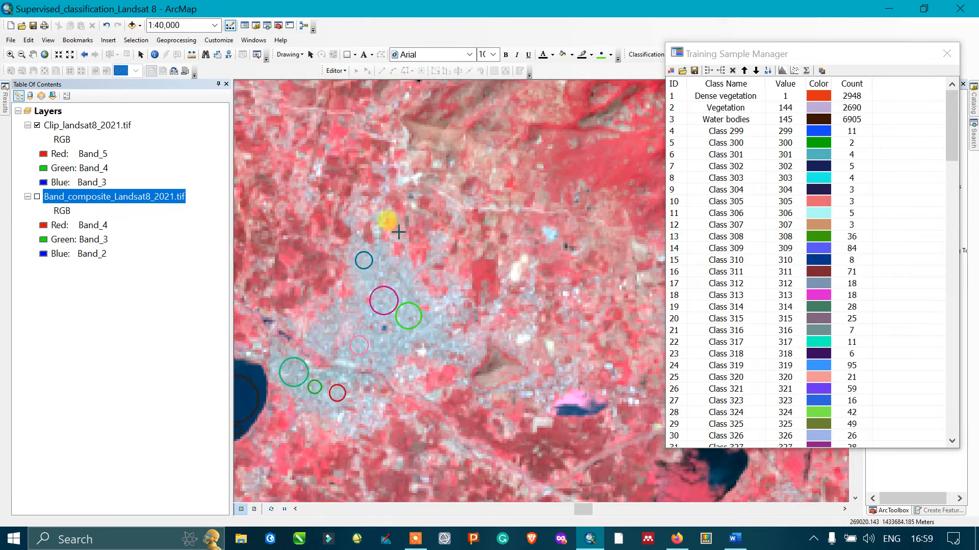
drag(385, 251, 493, 196)
scroll(487, 212, up, 4)
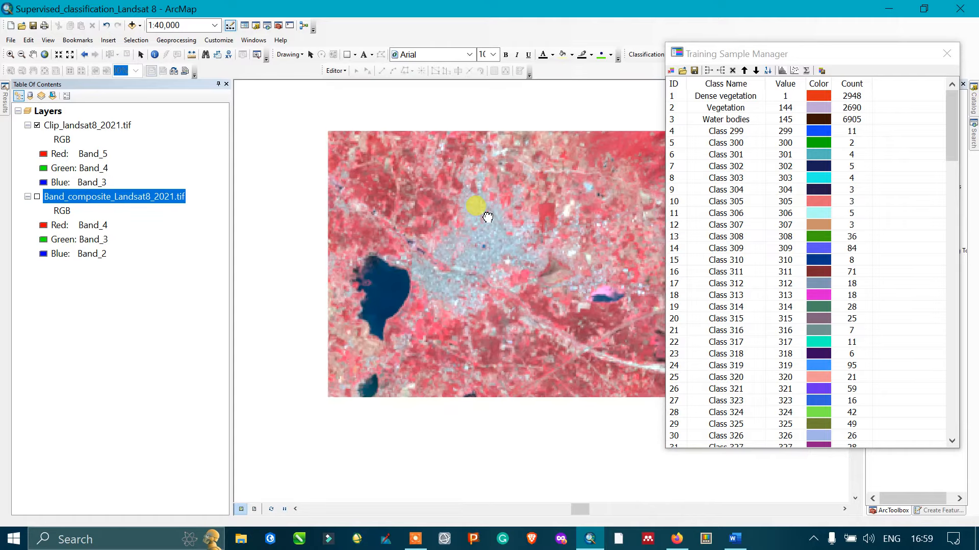
scroll(488, 218, up, 4)
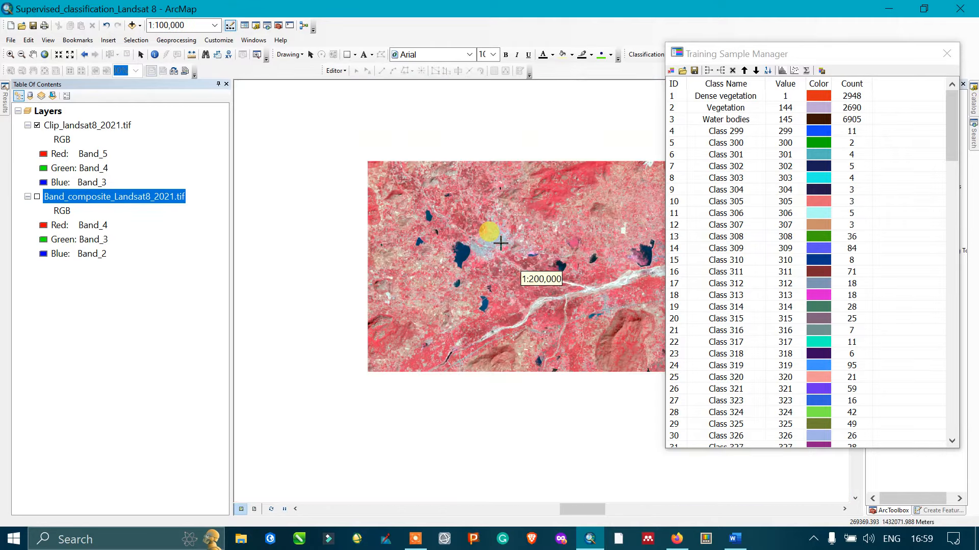
drag(589, 201, 480, 266)
Step: Merge all training samples except Dense vegetation, Vegetation and Water bodies into one class and name it Built Up
click(694, 196)
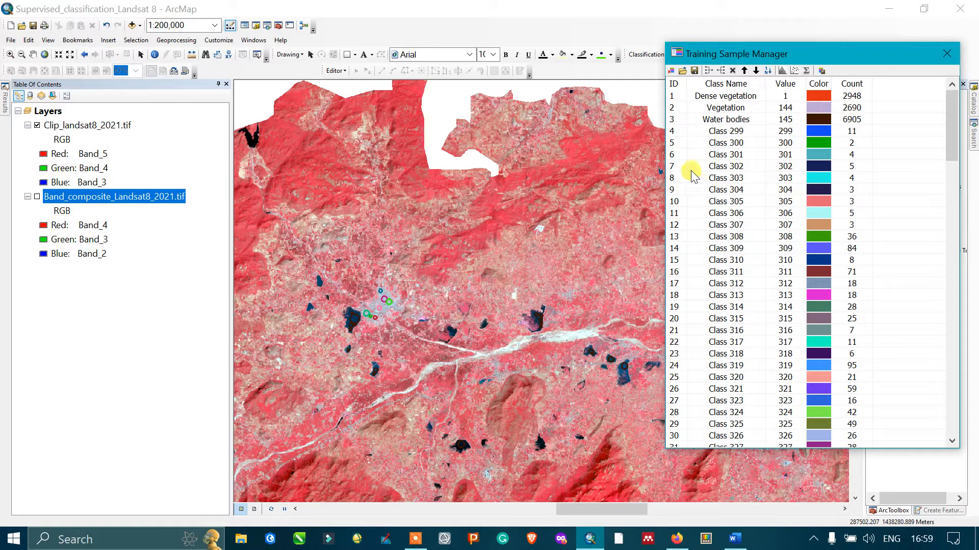
click(677, 144)
click(676, 135)
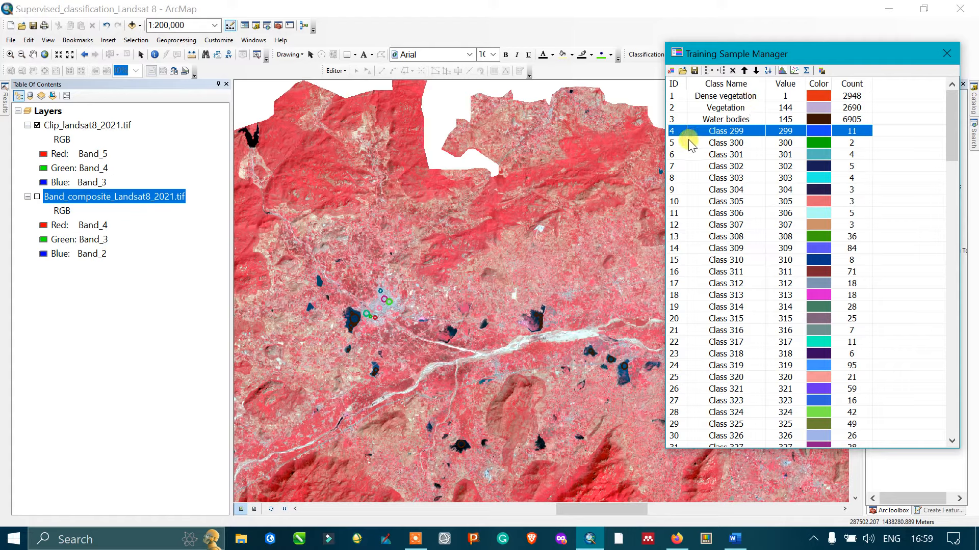
key(ctrl+a)
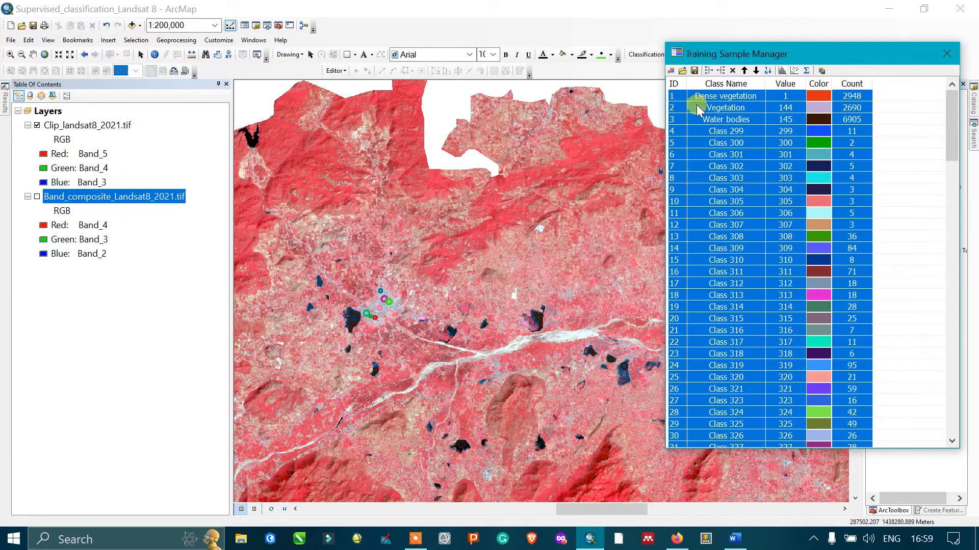
ctrl+click(672, 96)
ctrl+click(672, 107)
ctrl+click(672, 119)
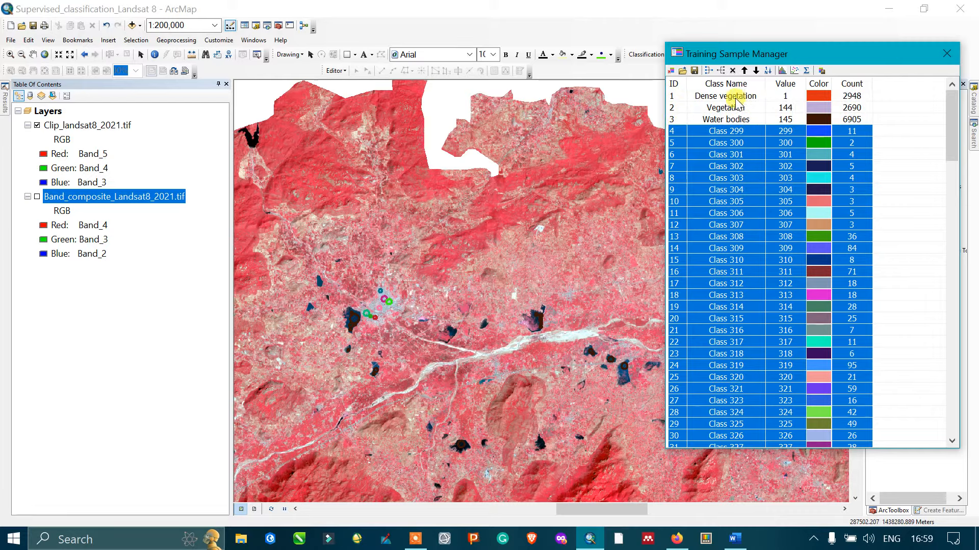
click(710, 72)
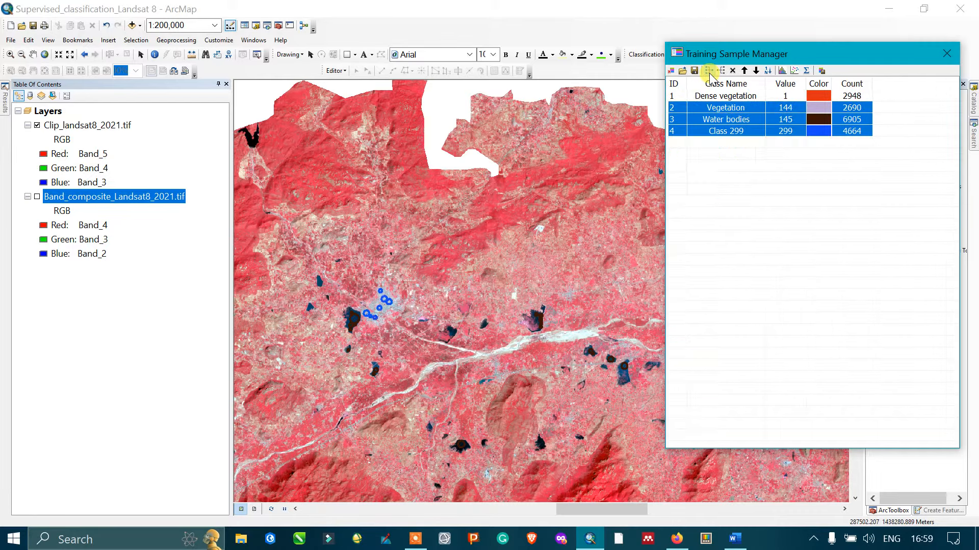
double_click(748, 132)
click(751, 134)
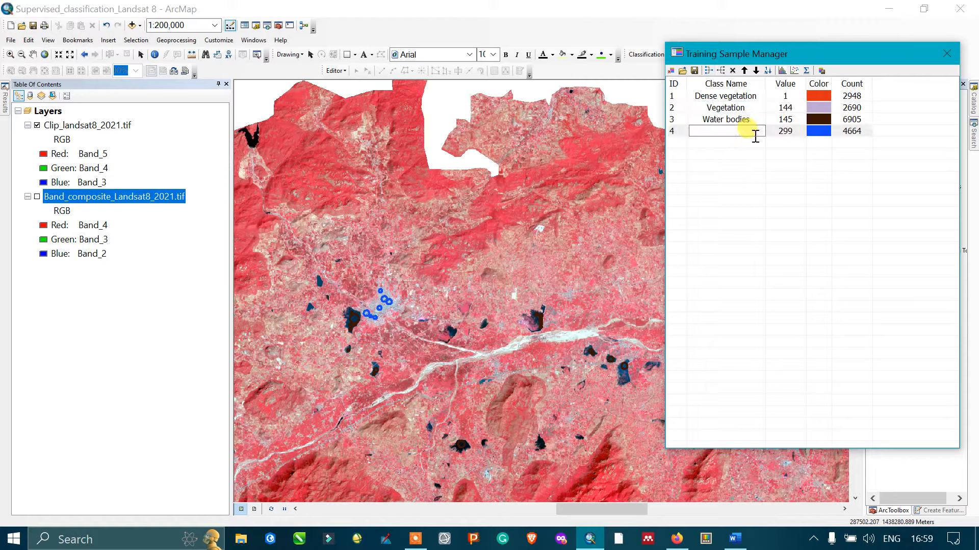
text(Built Up)
key(Return)
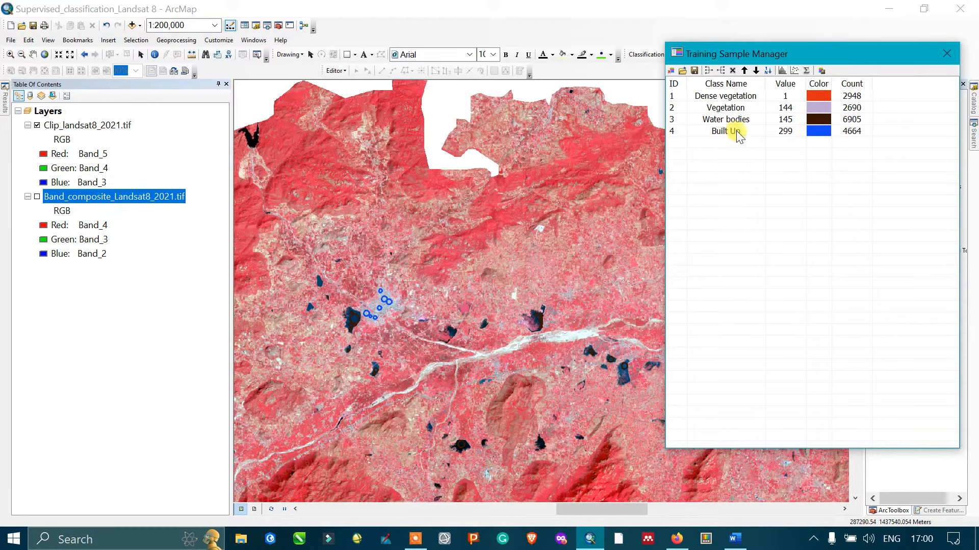
Step: Save the training samples of all seven classes as the shapefile Training_landsat8_2021_tif in the Training folder
drag(546, 313, 515, 270)
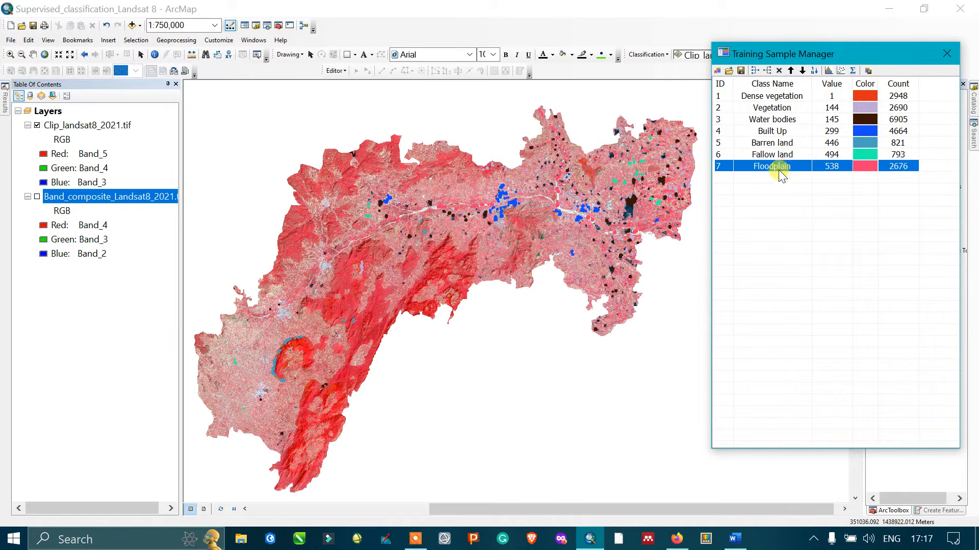
drag(557, 199, 580, 209)
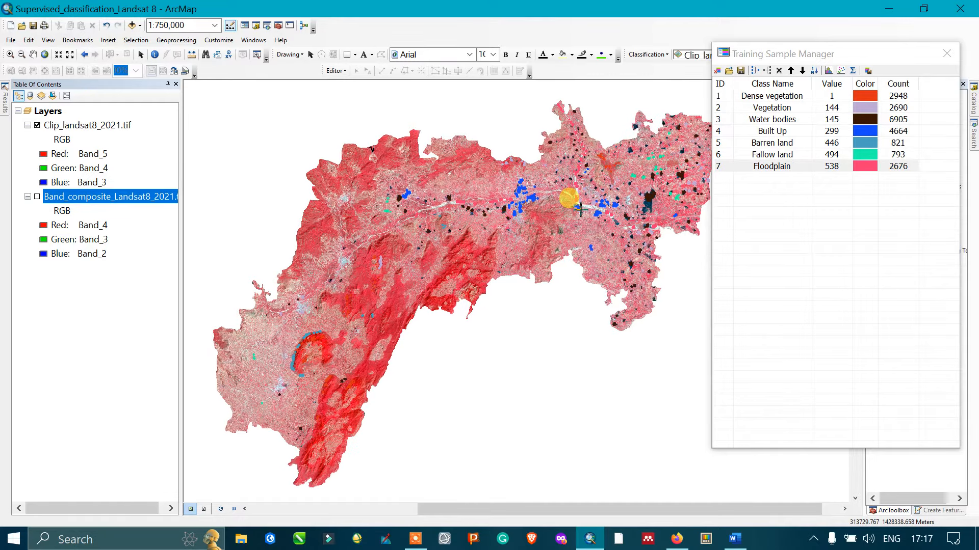
drag(572, 267, 544, 281)
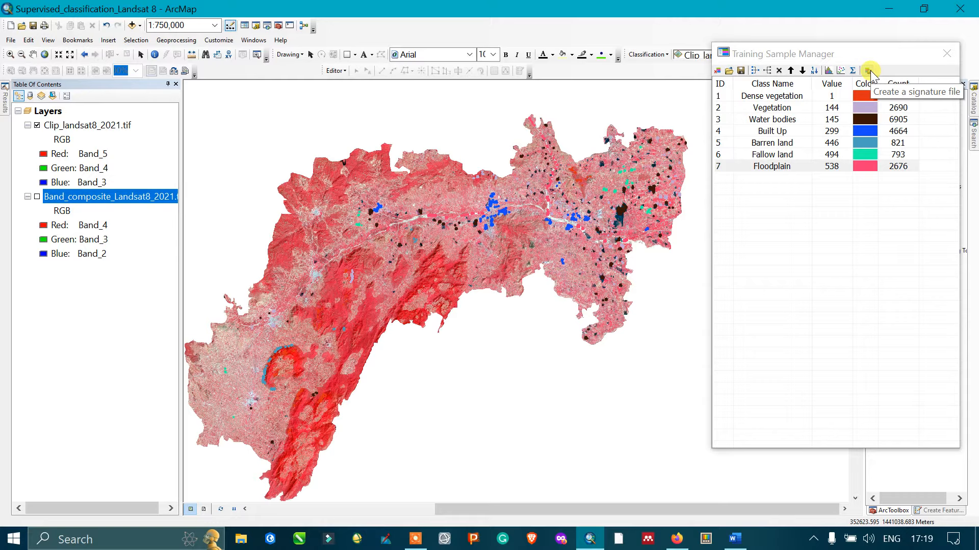
click(741, 71)
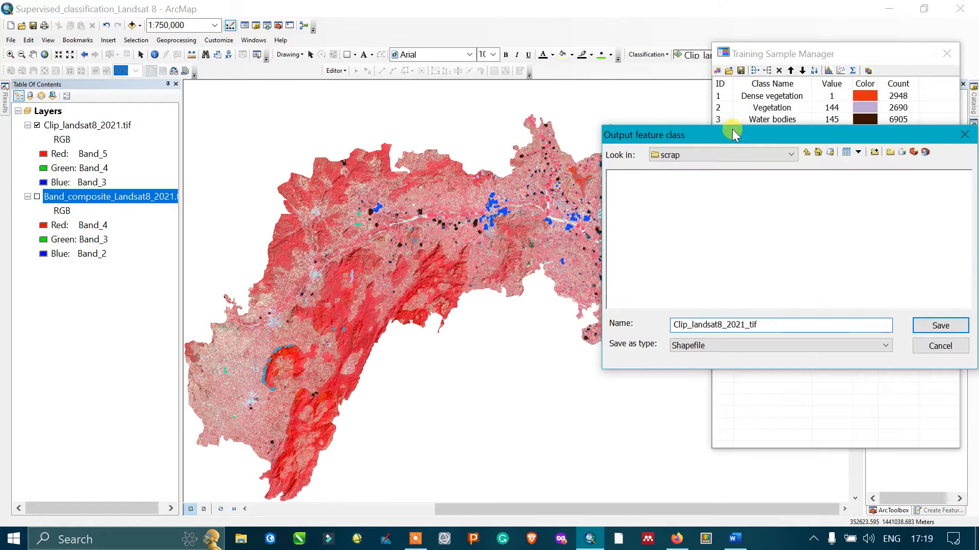
drag(741, 139, 497, 139)
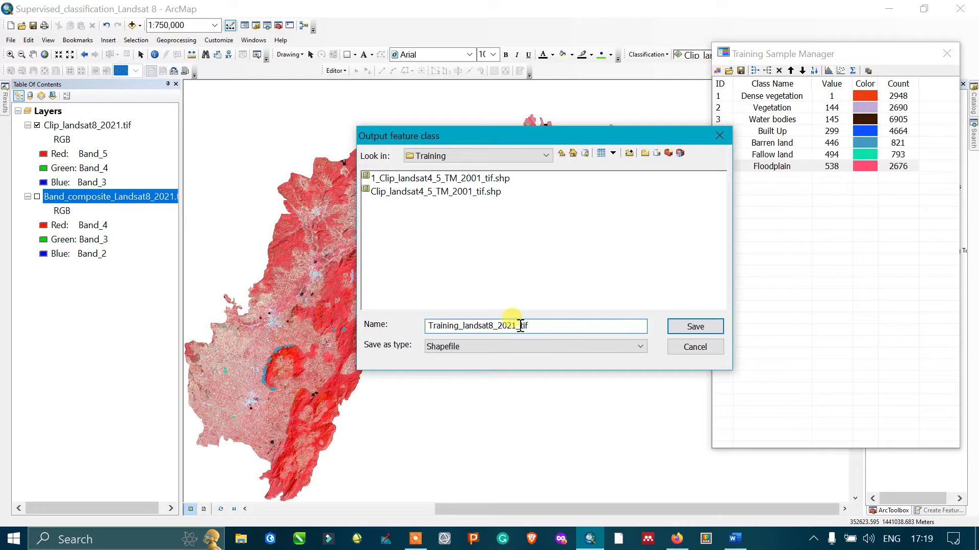
click(697, 327)
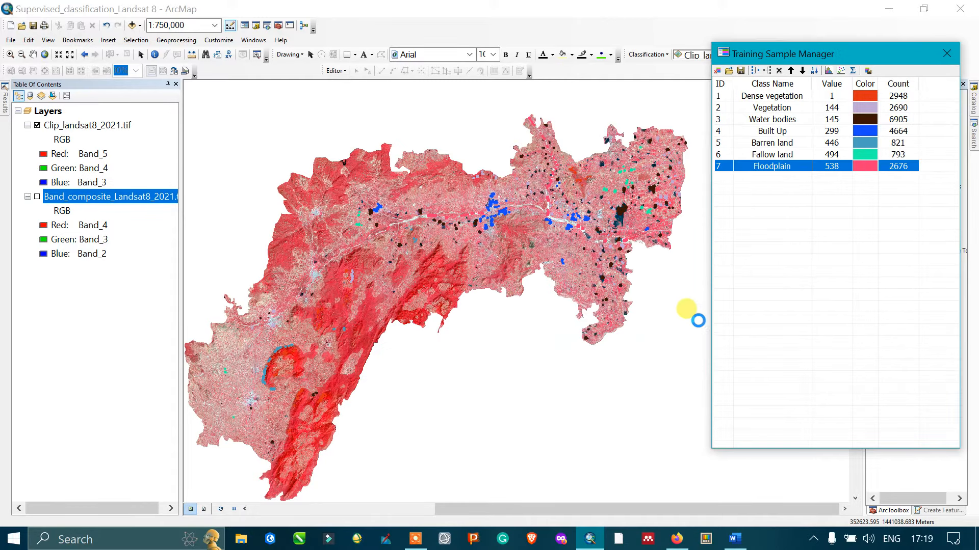
Step: Create a signature file from the training samples, named 2_Signature_landsat8_2021, in the Training folder
click(867, 70)
text(2_Signature_landsat8_2021)
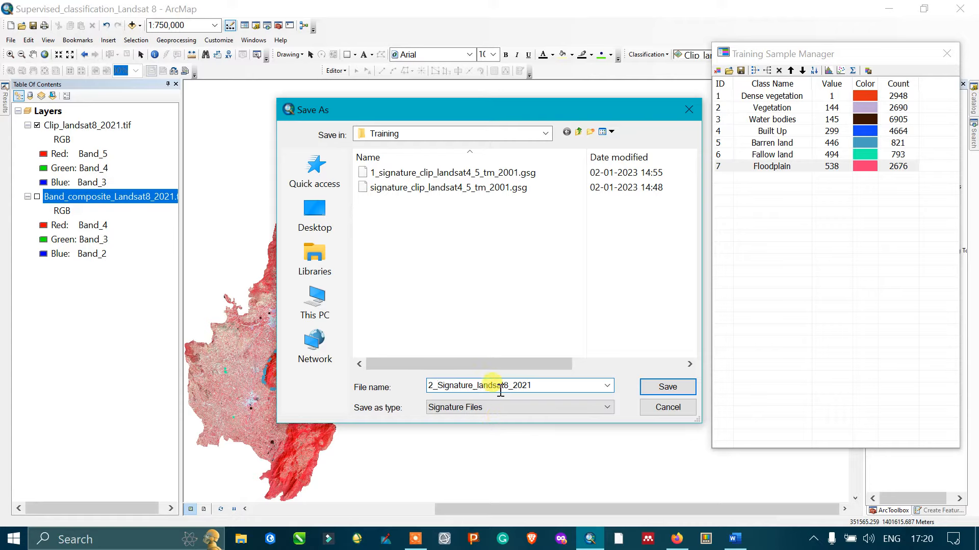
click(668, 387)
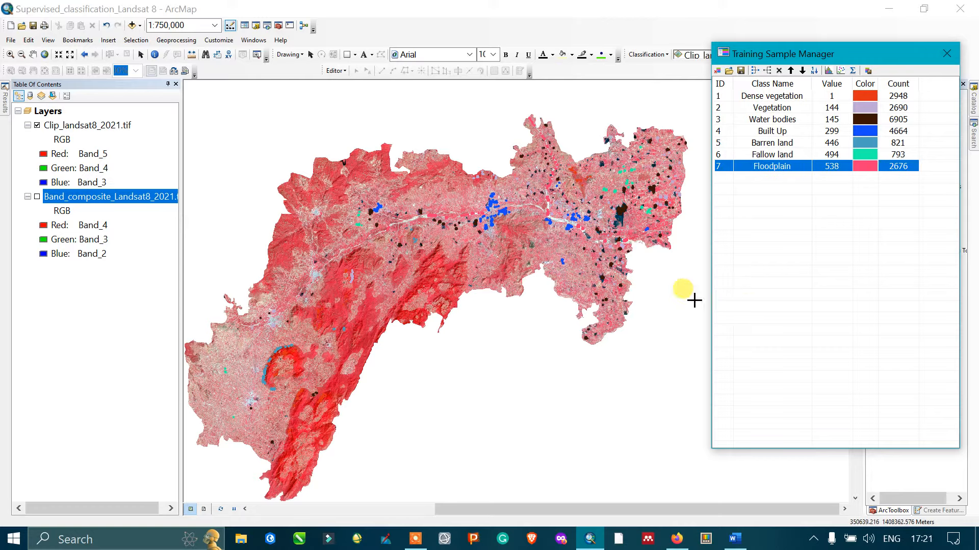
Step: Open the Maximum Likelihood Classification tool for the Clip_landsat8_2021.tif image
drag(849, 53, 454, 83)
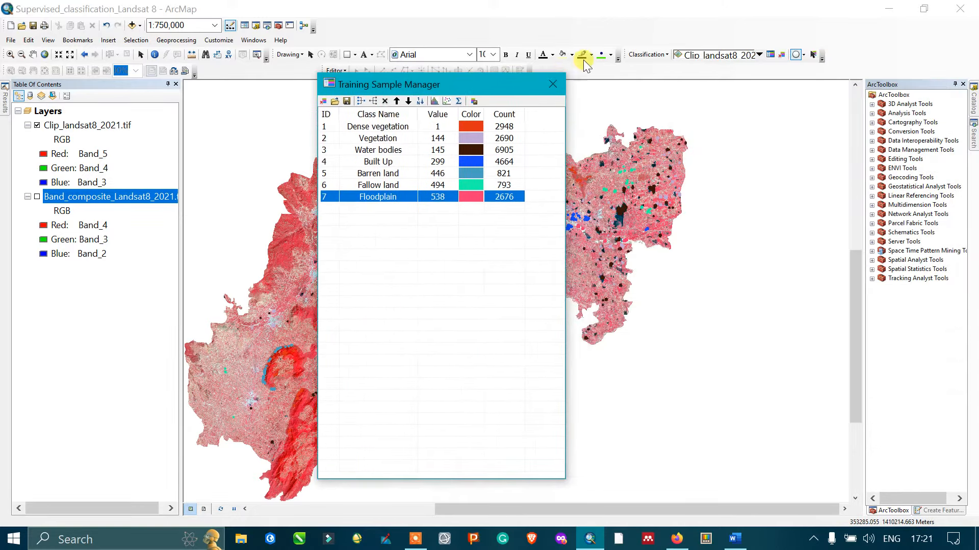
click(655, 54)
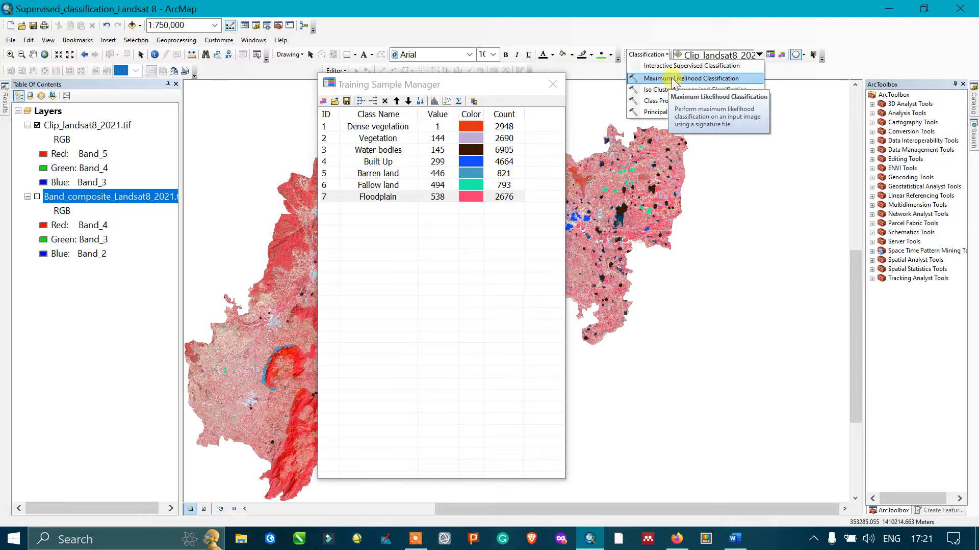
click(710, 80)
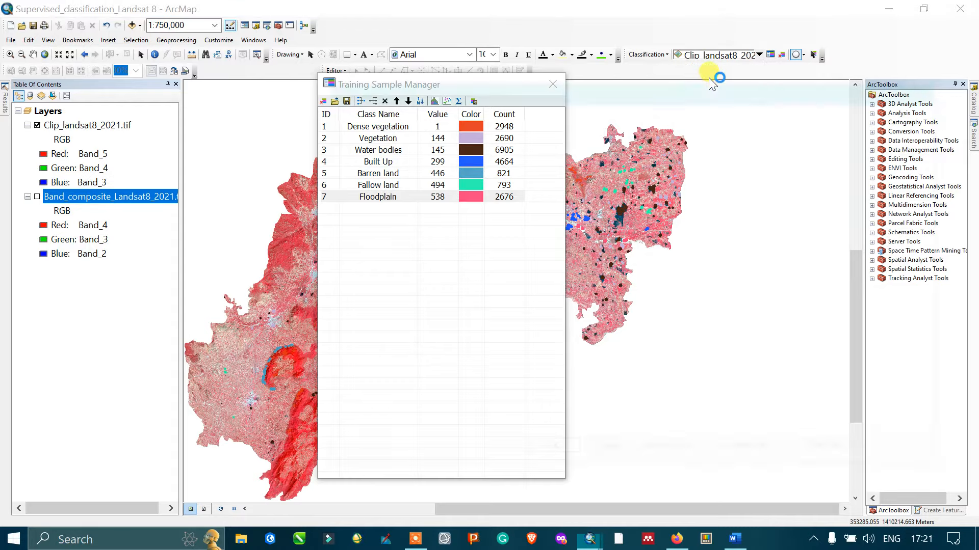
drag(627, 85, 563, 81)
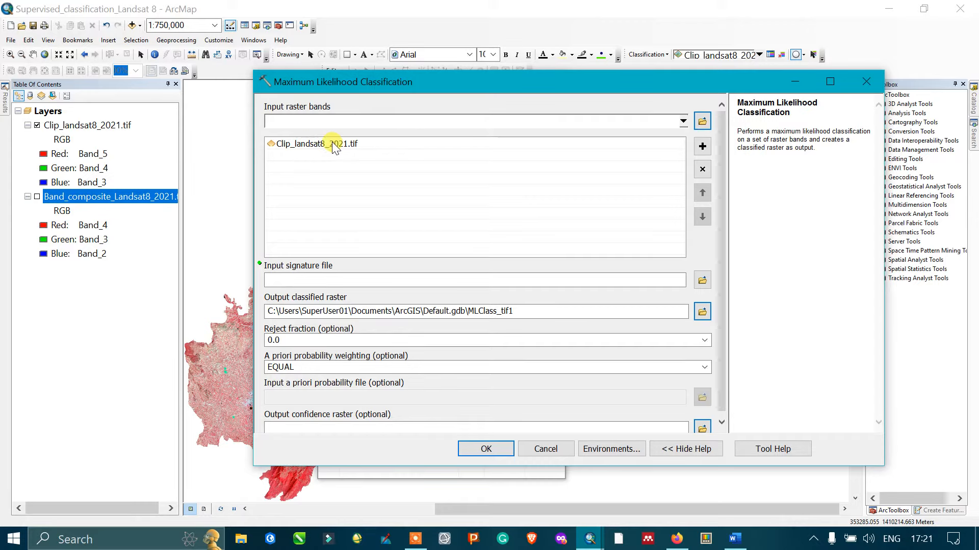
Step: Add Clip_landsat8_2021.tif to the input raster bands a second time and remove the duplicate entry
click(683, 121)
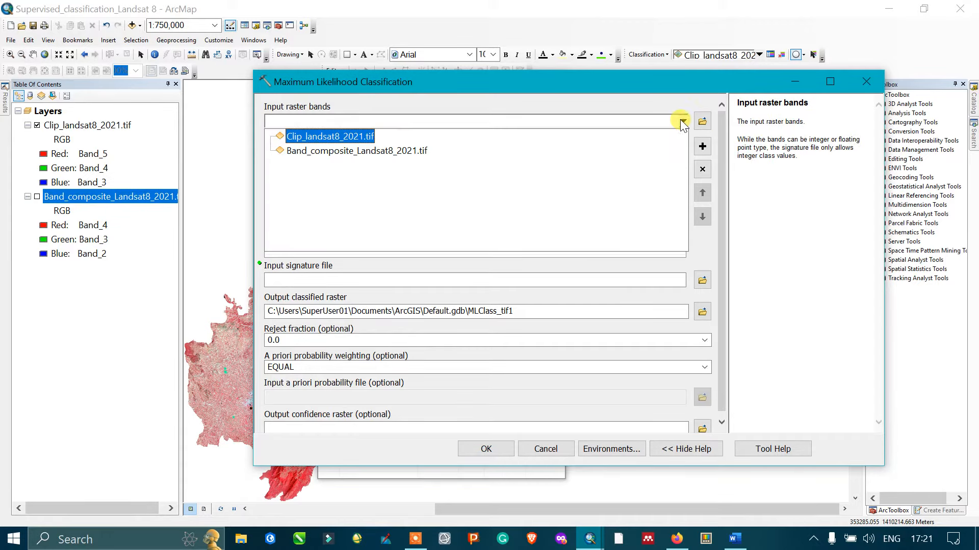
click(353, 138)
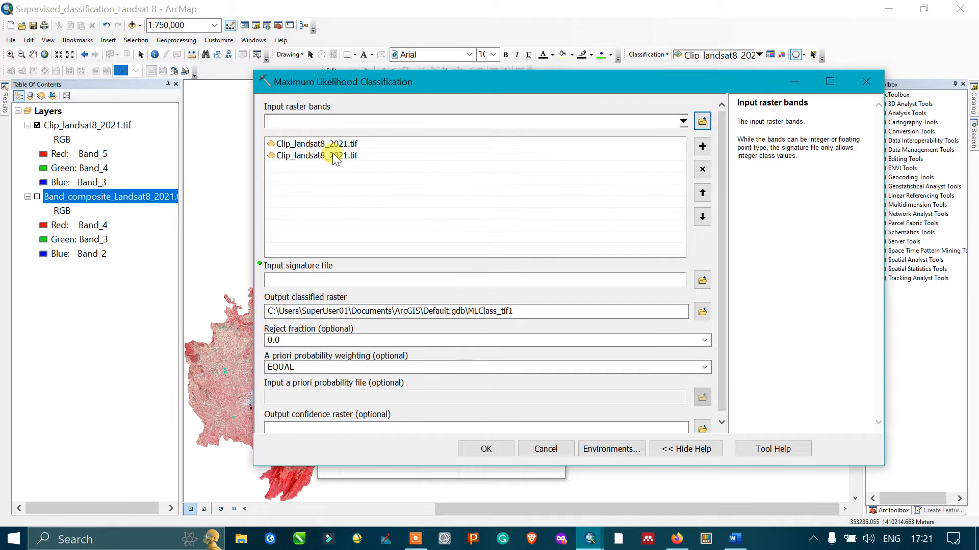
click(363, 162)
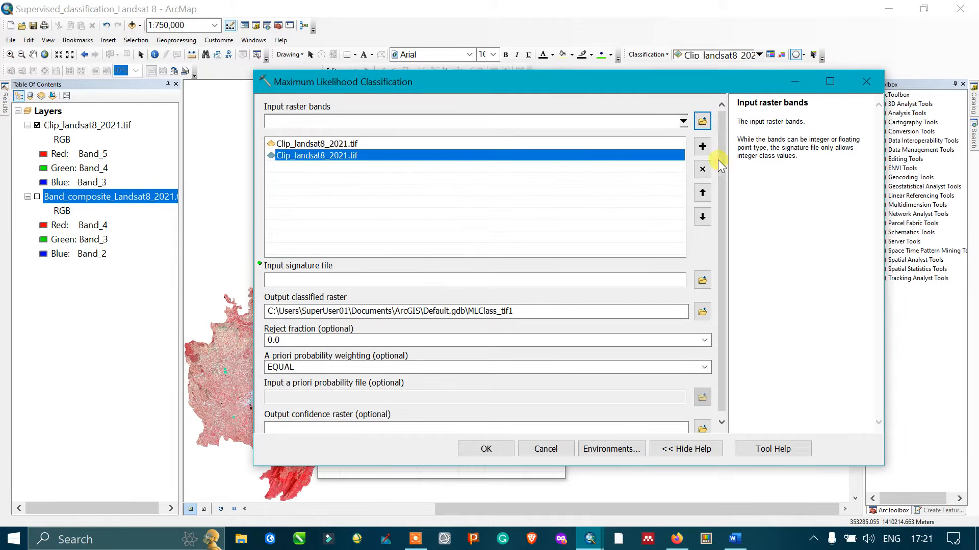
click(702, 170)
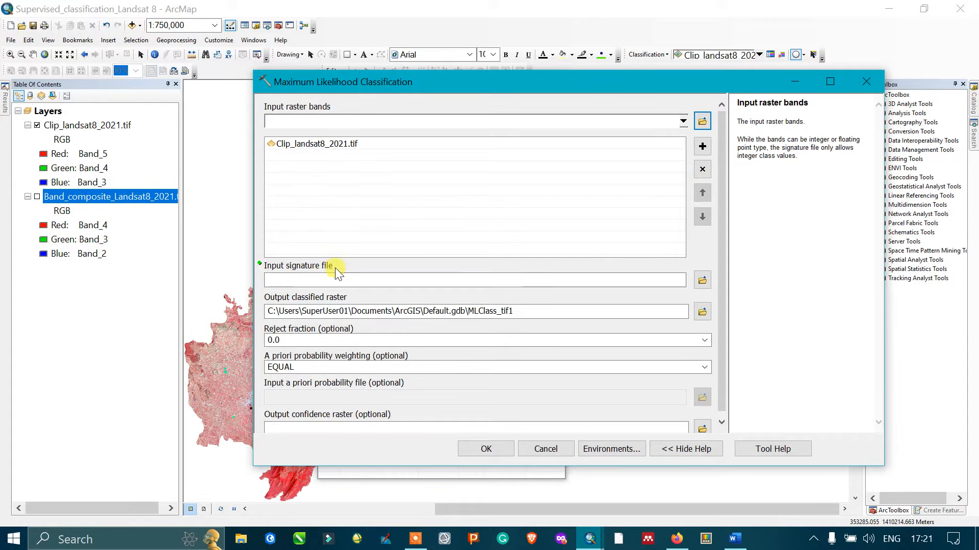
Step: Set the input signature file to 2_signature_landsat8_2021.gsg from the Training folder
click(359, 280)
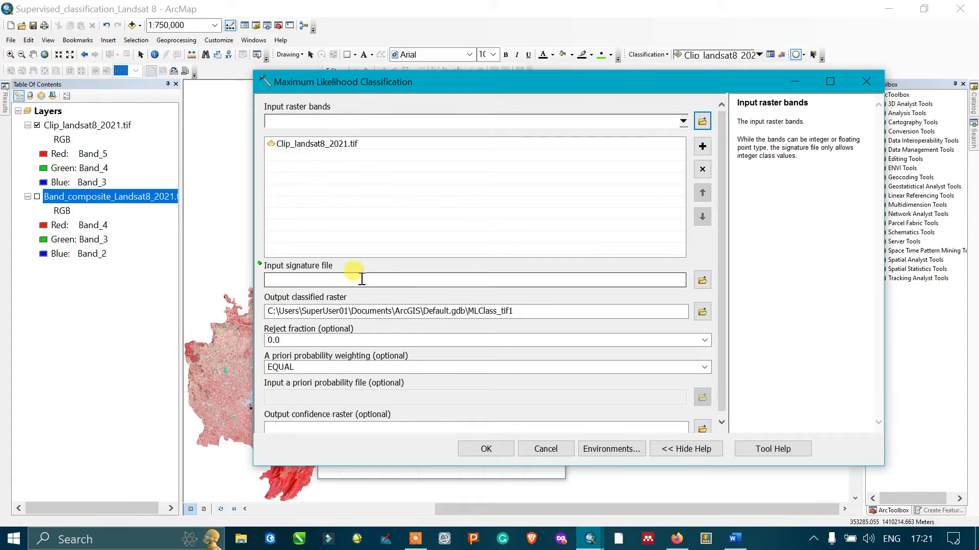
click(702, 280)
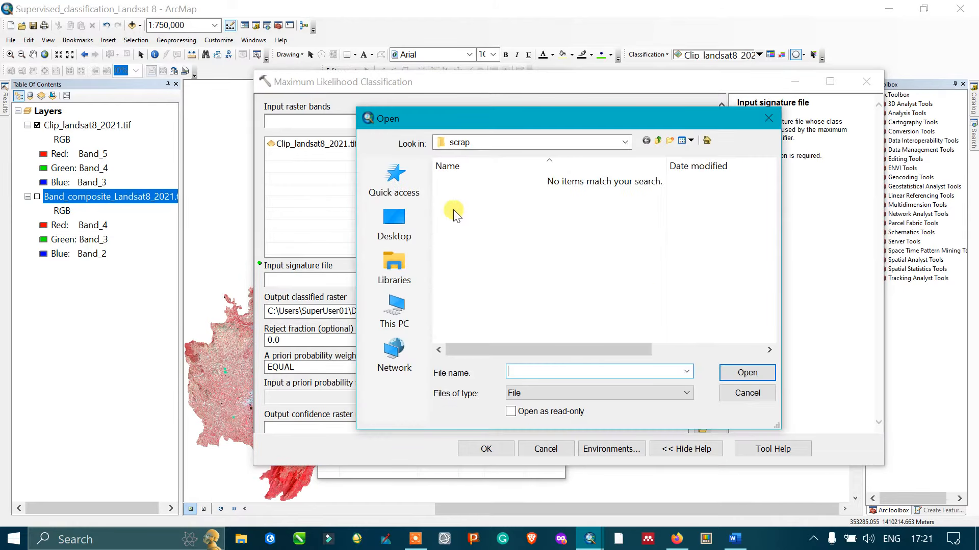
click(394, 311)
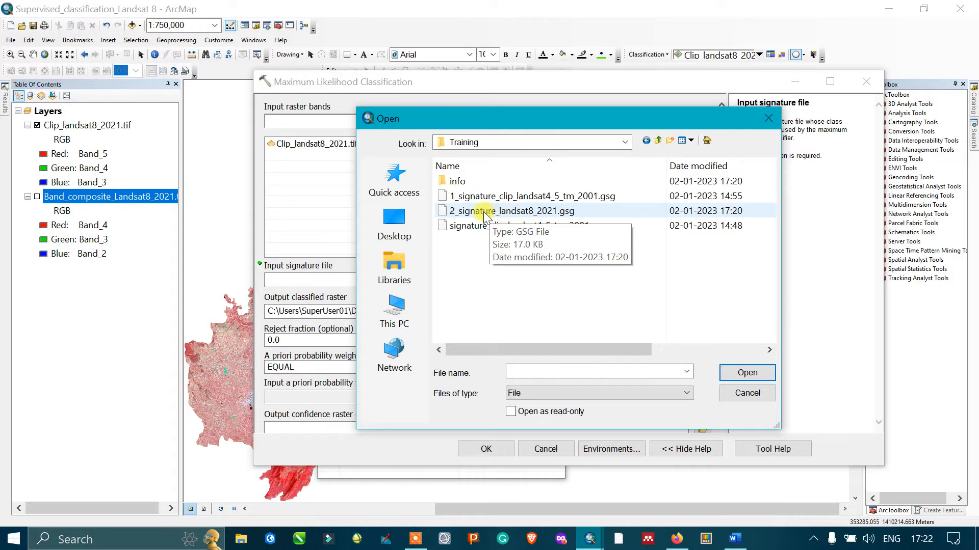
click(483, 213)
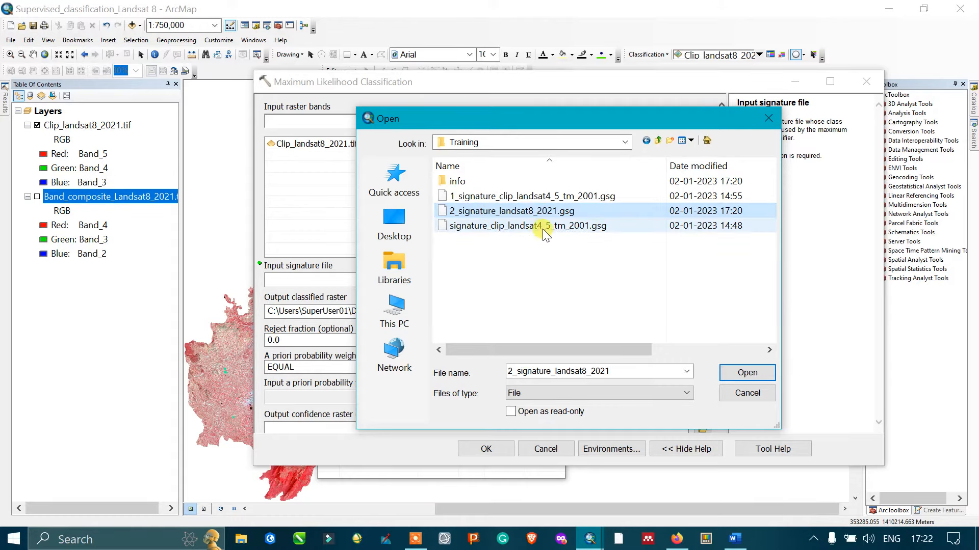
click(748, 373)
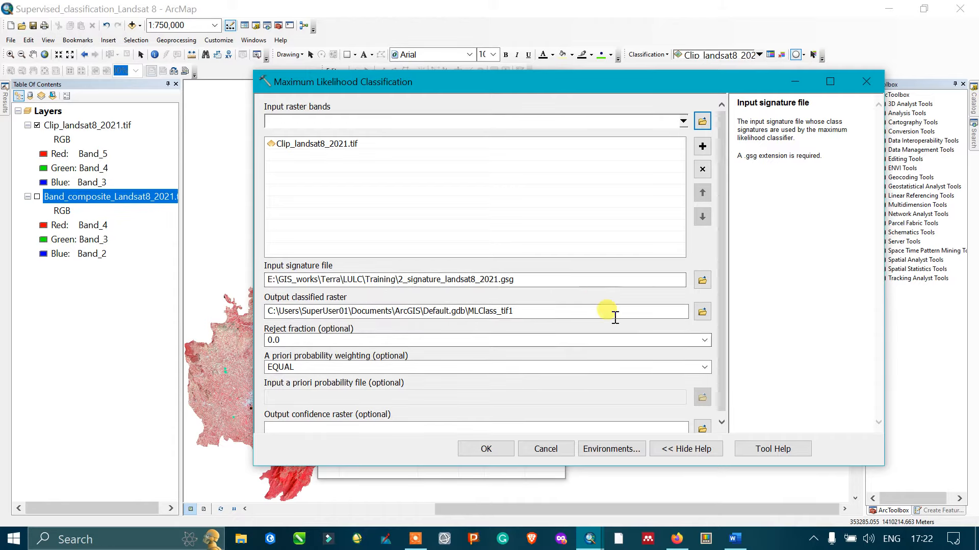
Step: Set the output classified raster to supervised_likelihood_technique_2021.tif in the scrap folder and run the classification
click(703, 312)
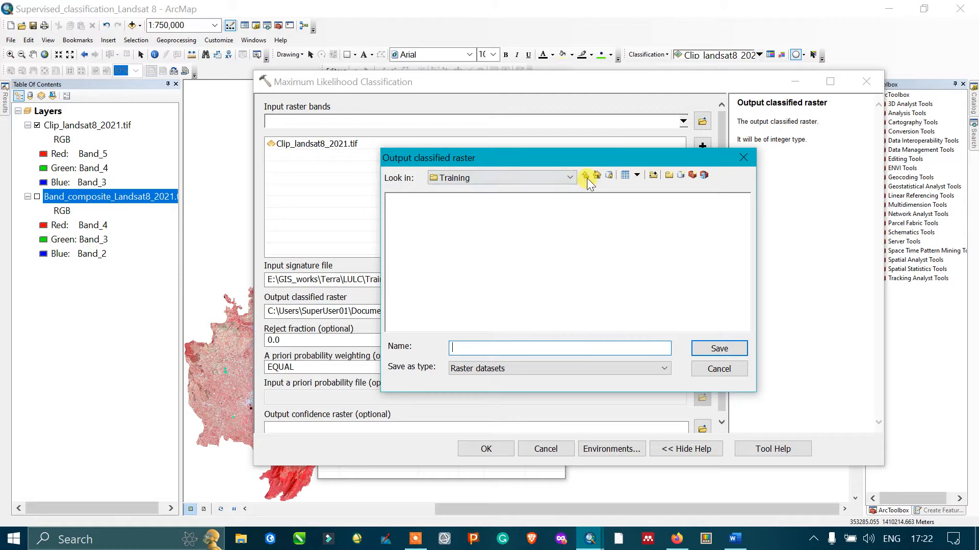
click(586, 177)
double_click(405, 240)
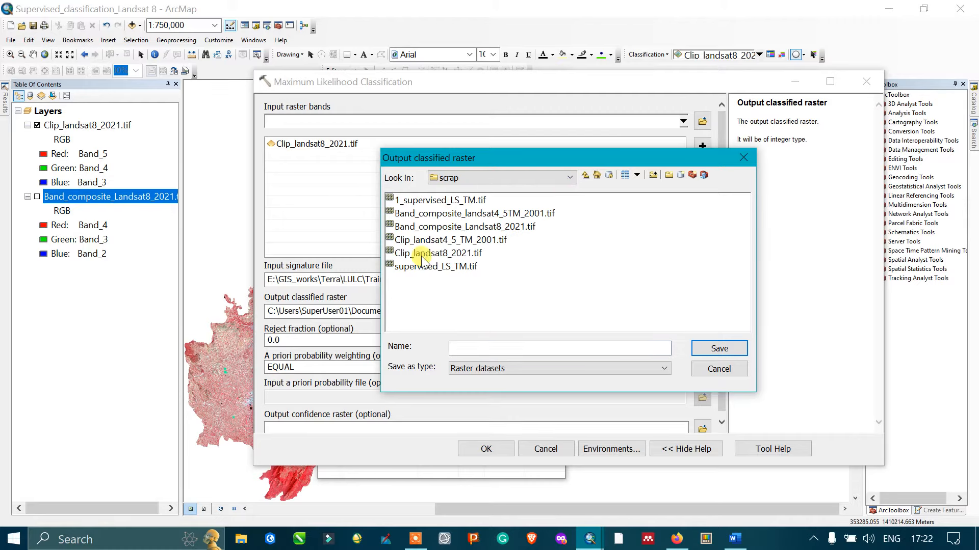
click(479, 349)
text(supervised_lilelihood_technique.tif)
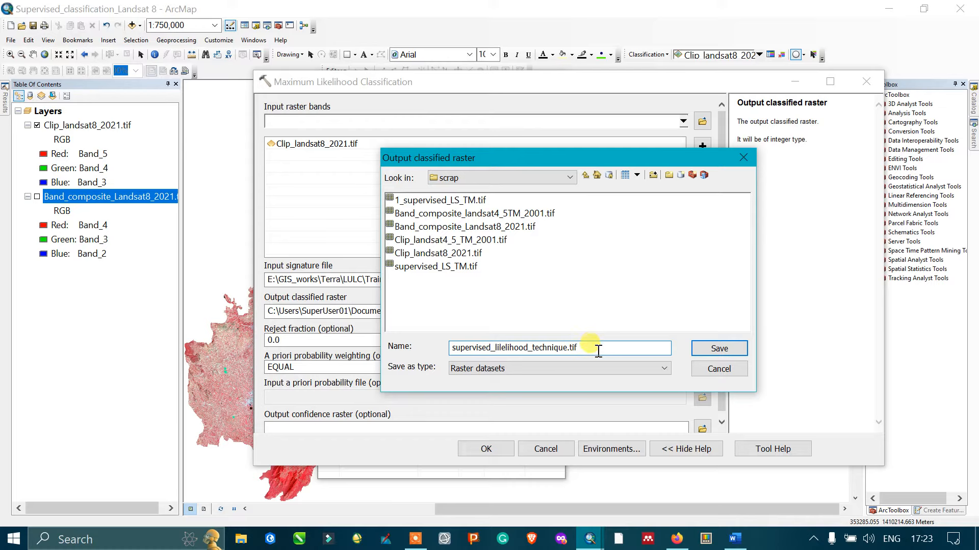
click(716, 349)
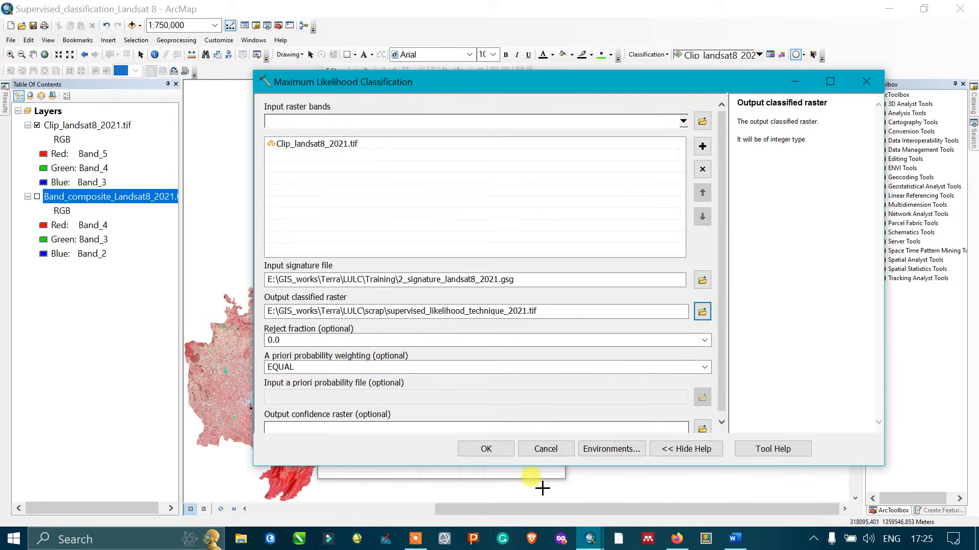
click(489, 450)
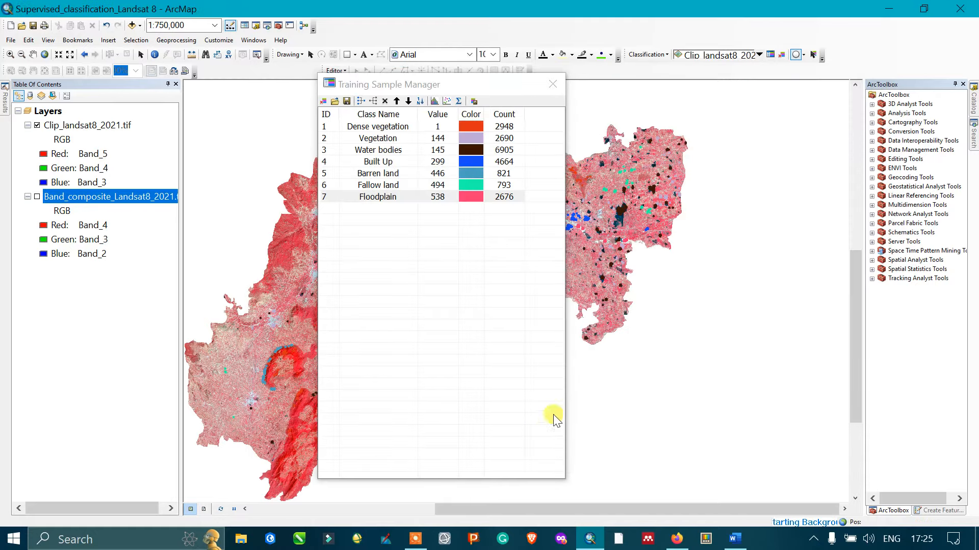
Step: Examine the classified raster across the study area, comparing its class values and colours with the classes in the Training Sample Manager
drag(486, 82, 969, 96)
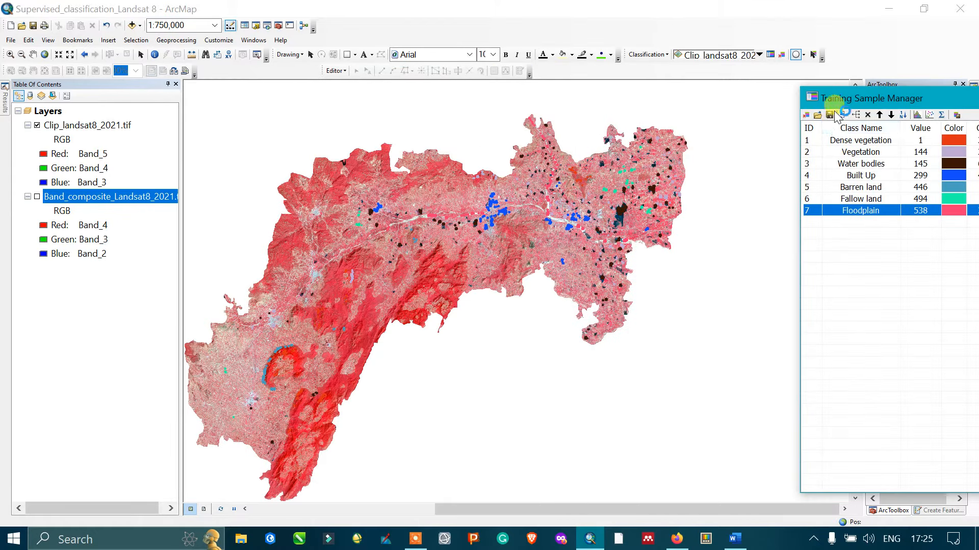
drag(846, 97, 790, 85)
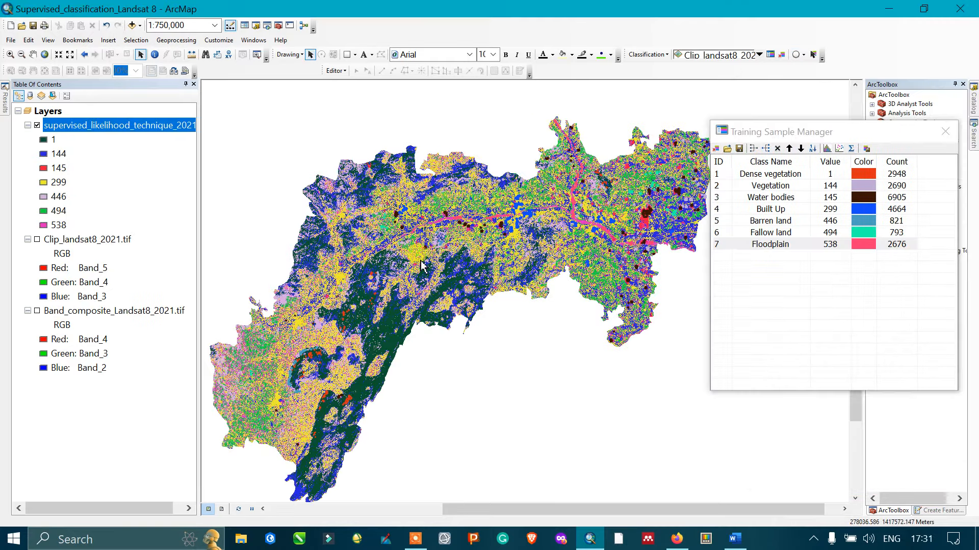
drag(496, 232, 521, 251)
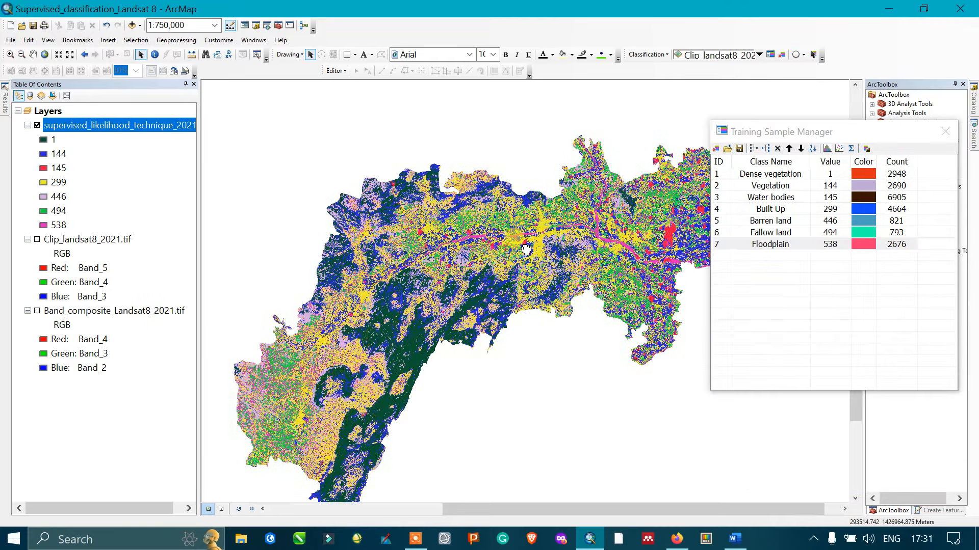
drag(578, 248, 536, 229)
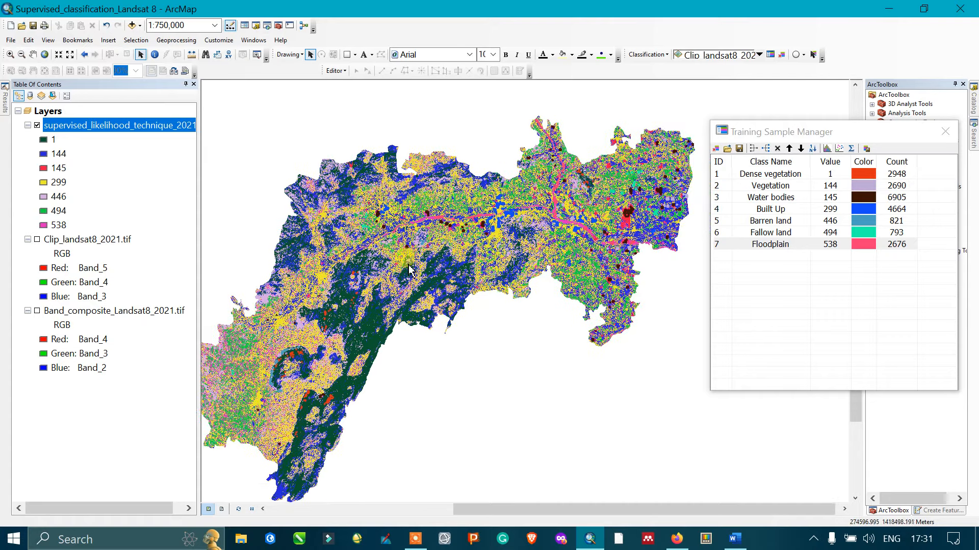
drag(408, 270, 435, 247)
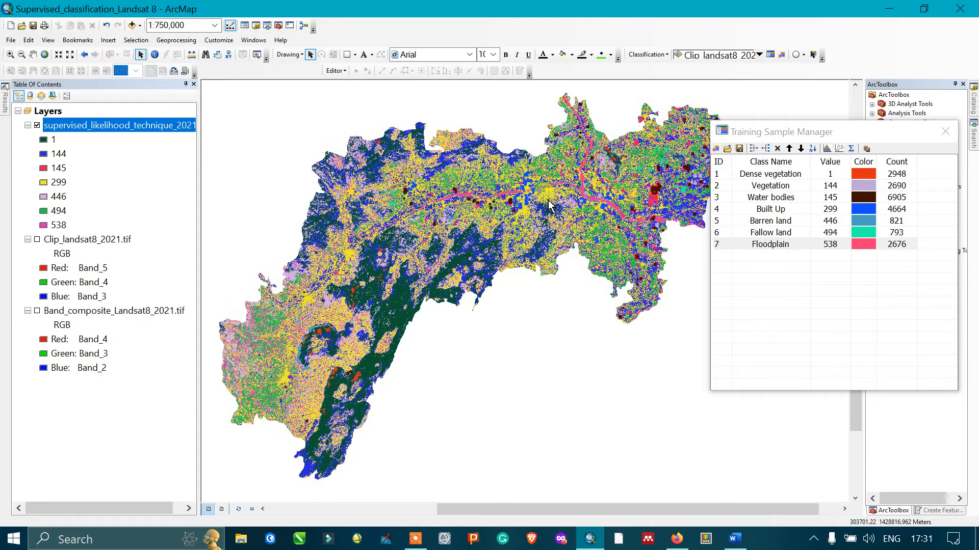
scroll(577, 199, up, 1)
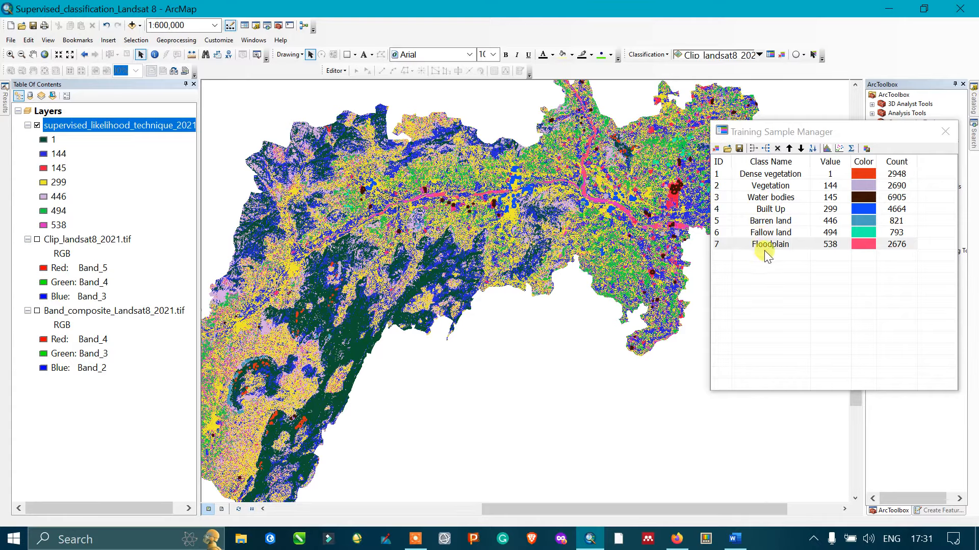
drag(590, 220, 525, 253)
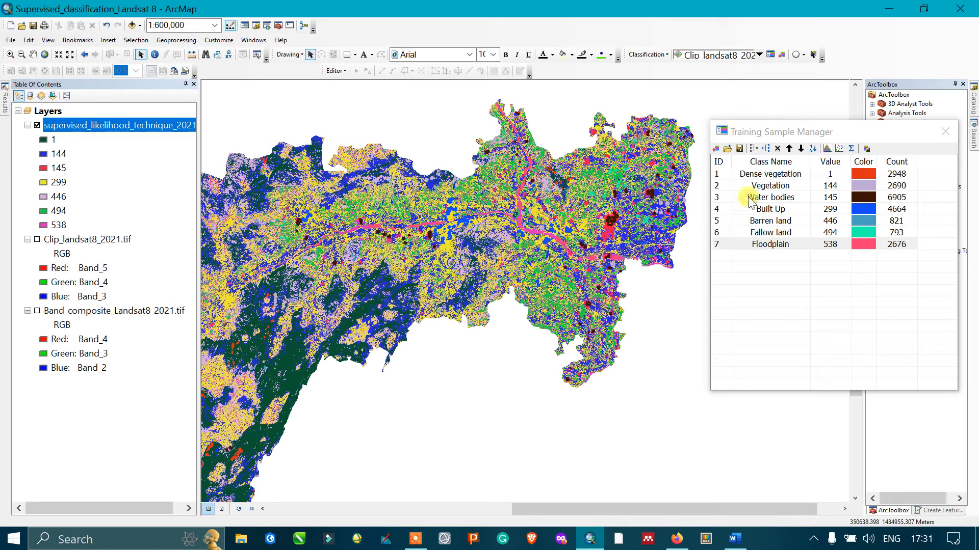
drag(547, 214, 576, 212)
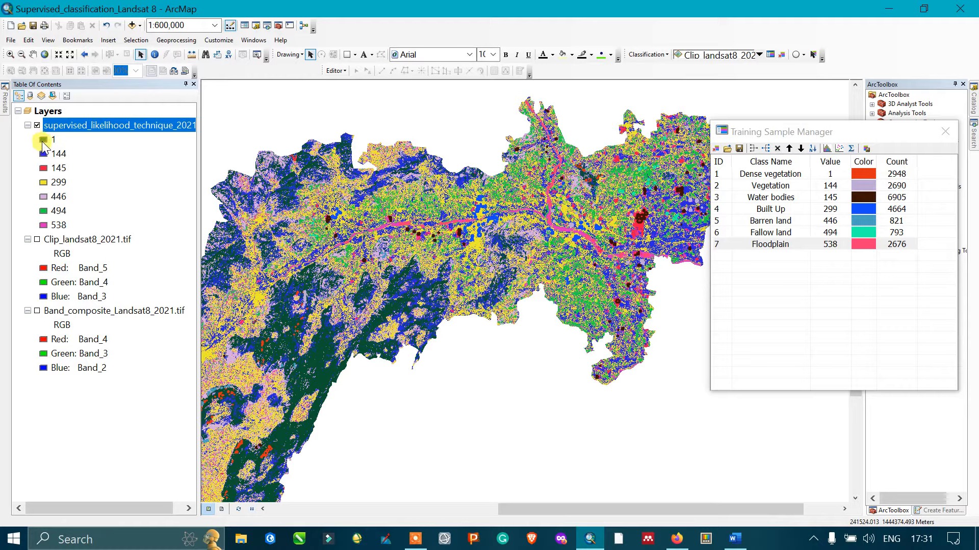
drag(295, 270, 344, 196)
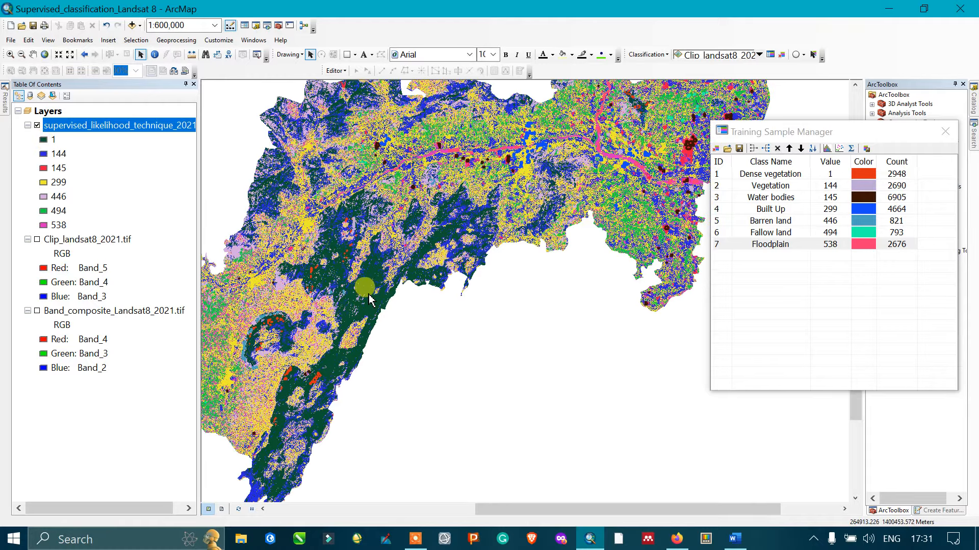
Step: Examine the classified raster over the forested hills and display Band_composite_Landsat8_2021.tif beneath it for comparison
scroll(369, 295, up, 4)
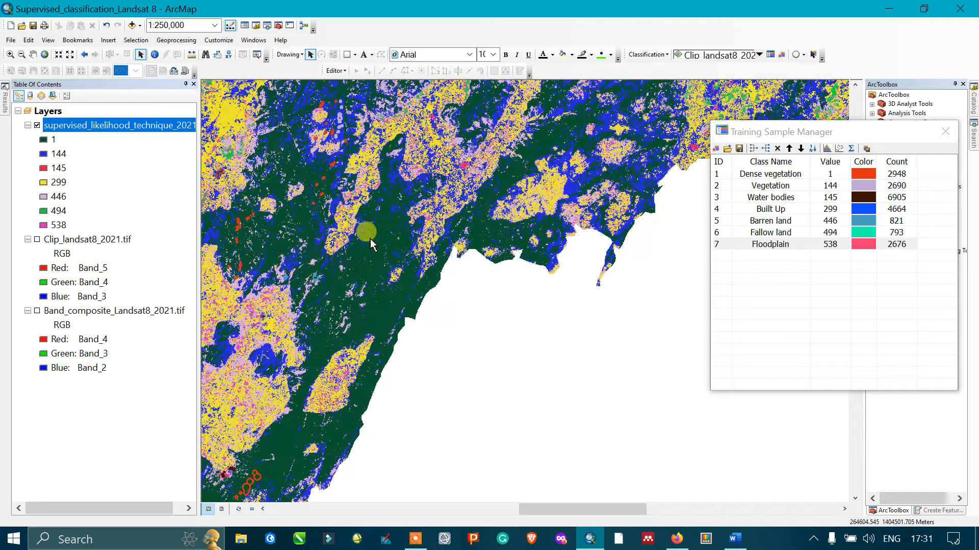
drag(405, 237, 415, 350)
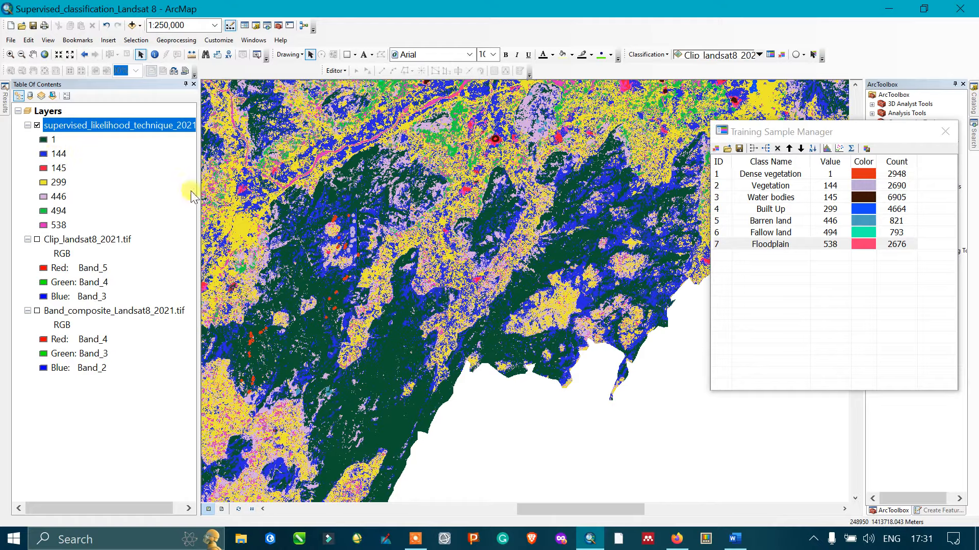
scroll(326, 201, up, 2)
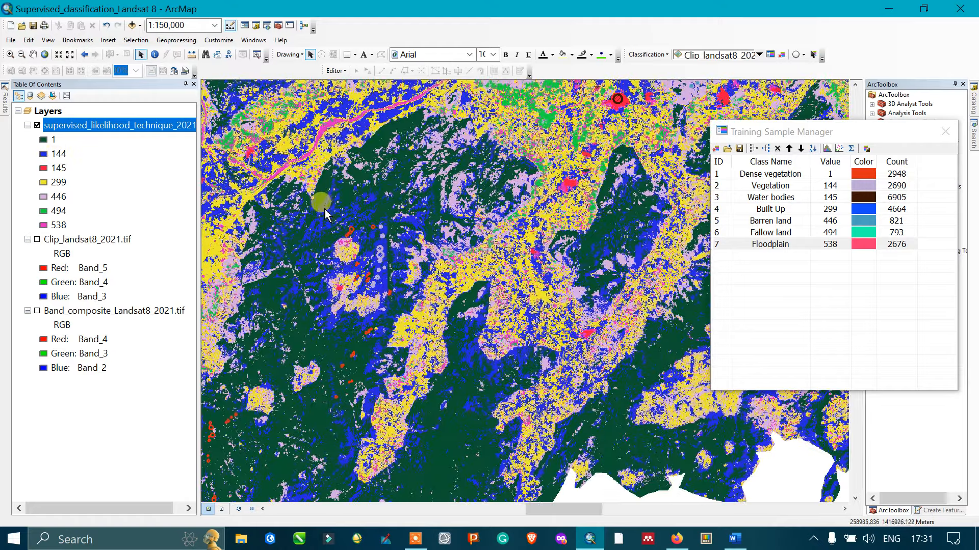
scroll(399, 236, down, 2)
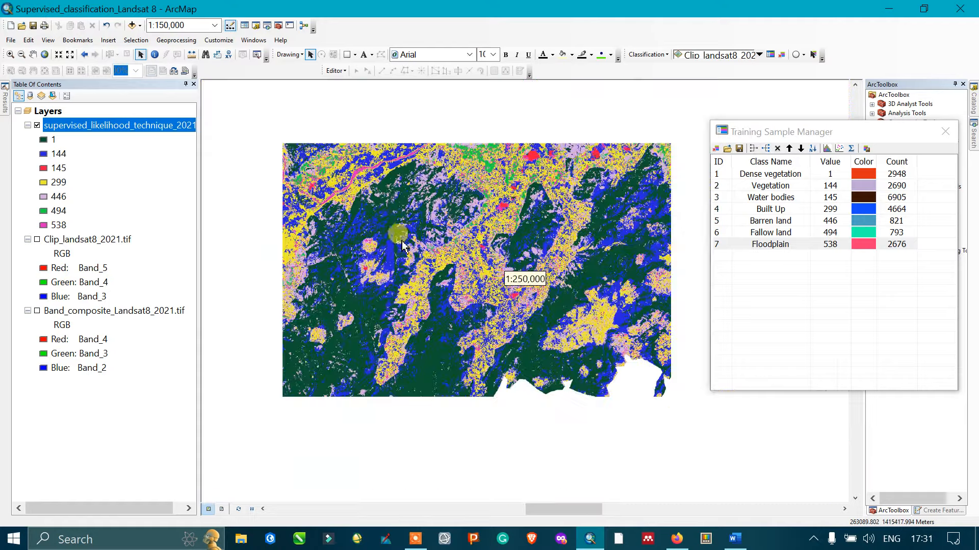
click(37, 312)
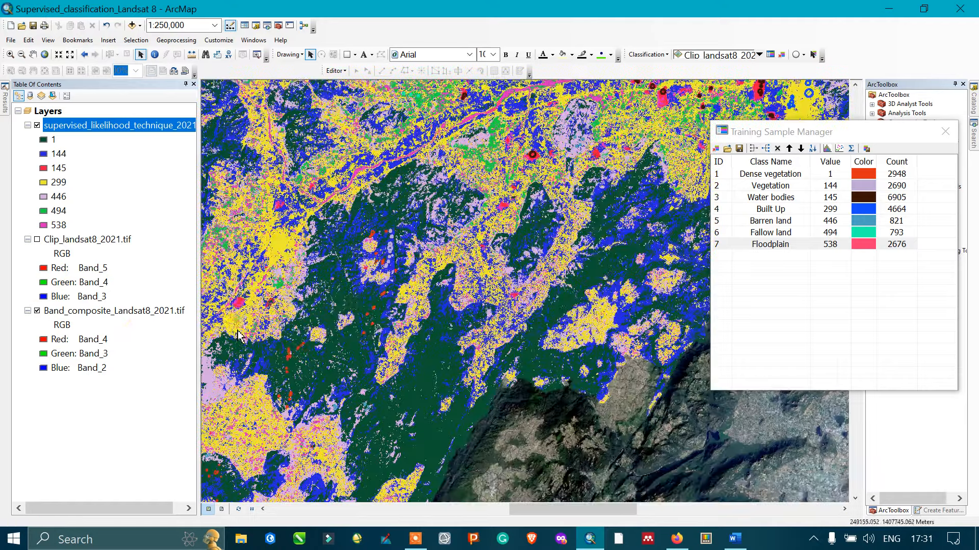
scroll(339, 329, down, 1)
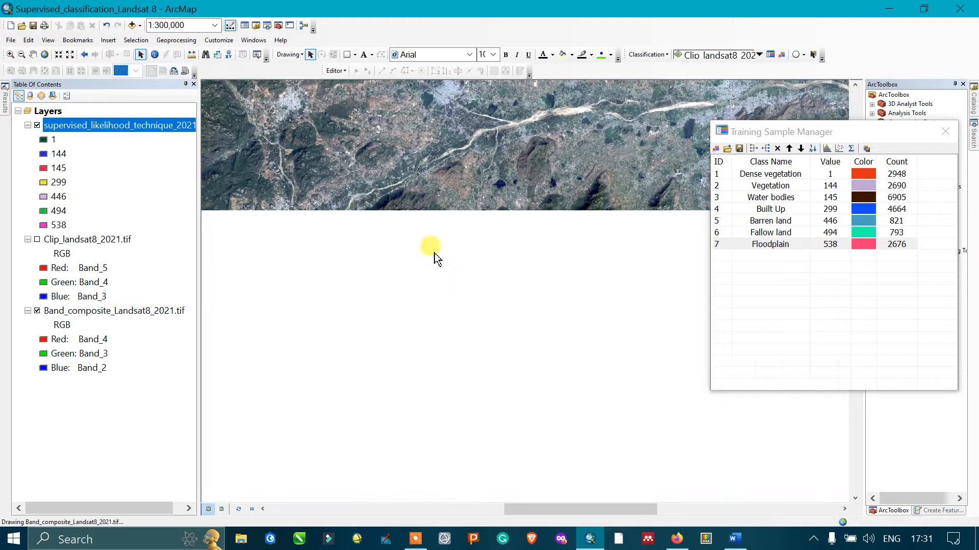
drag(554, 171, 519, 234)
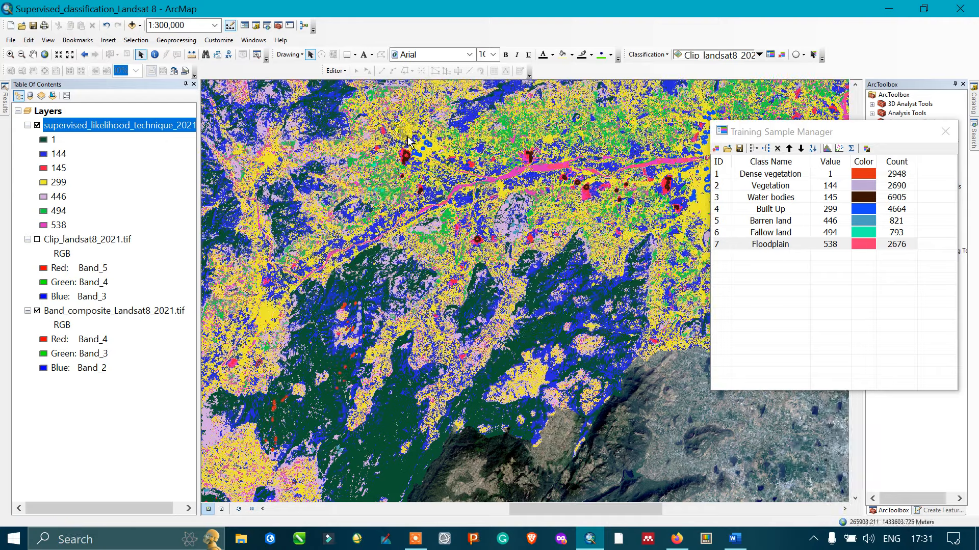
drag(428, 140, 436, 230)
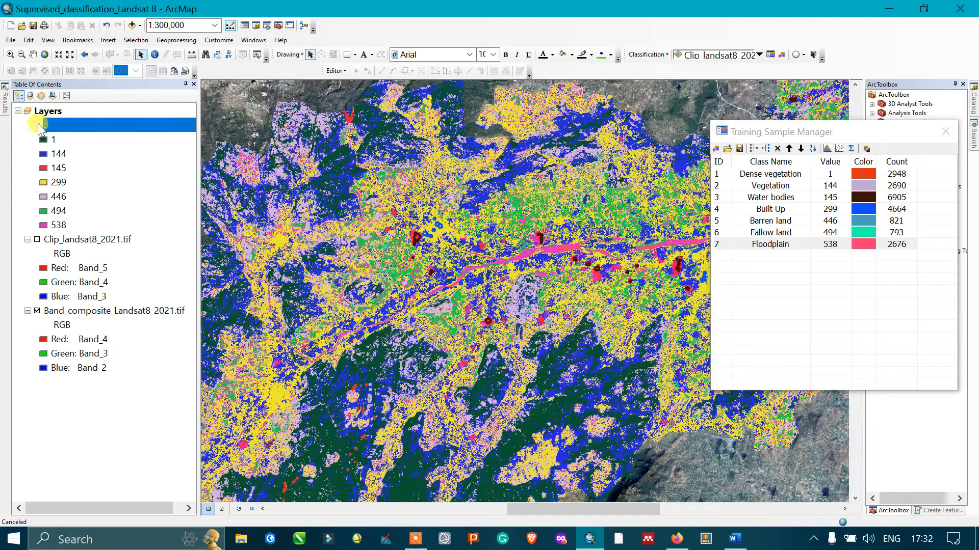
Step: Compare the built-up and water body classes with the composite imagery around the town and lake by toggling the classified raster's visibility
click(36, 125)
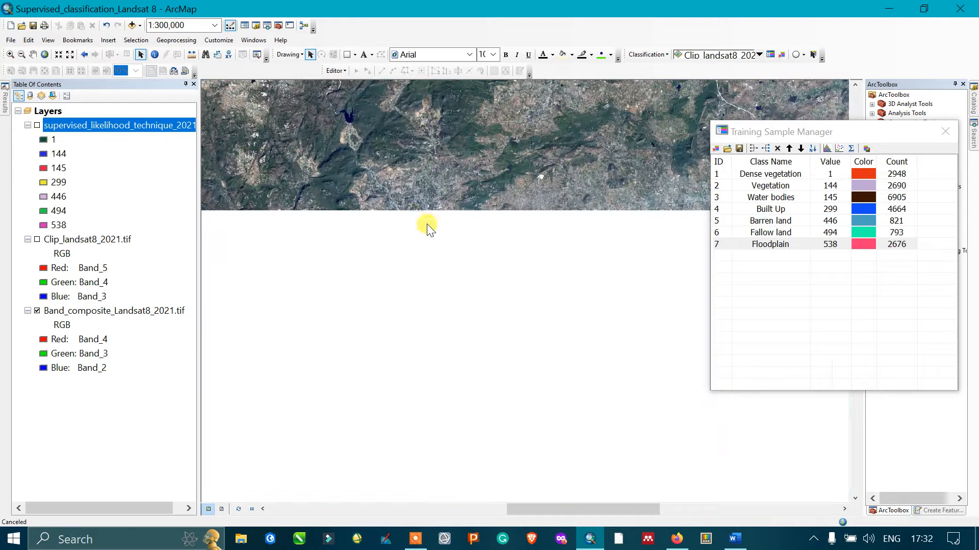
scroll(434, 232, down, 3)
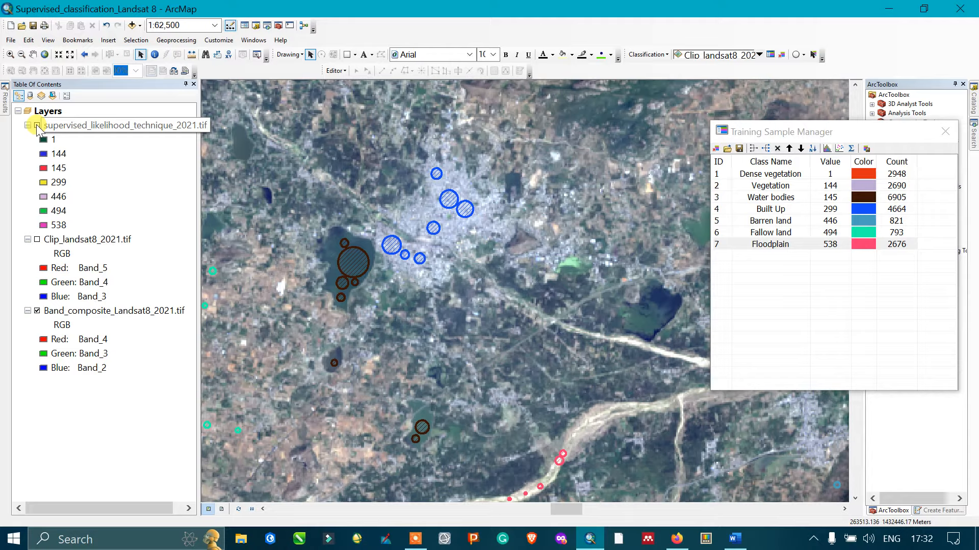
click(36, 125)
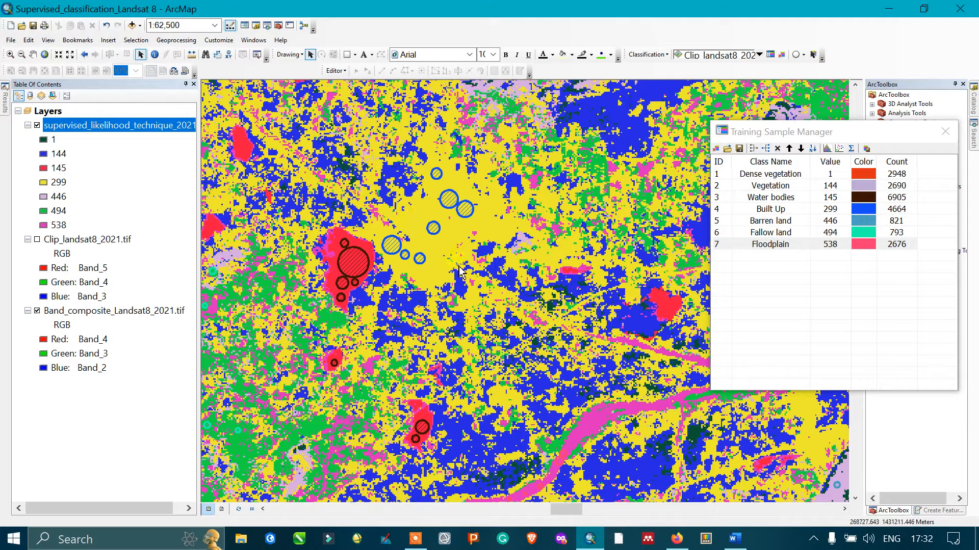
click(37, 126)
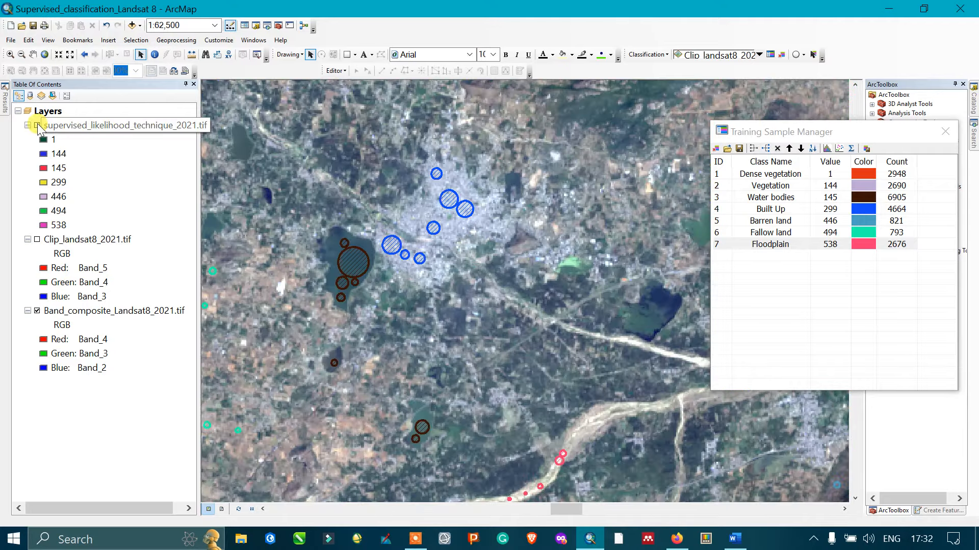
click(37, 125)
click(37, 125)
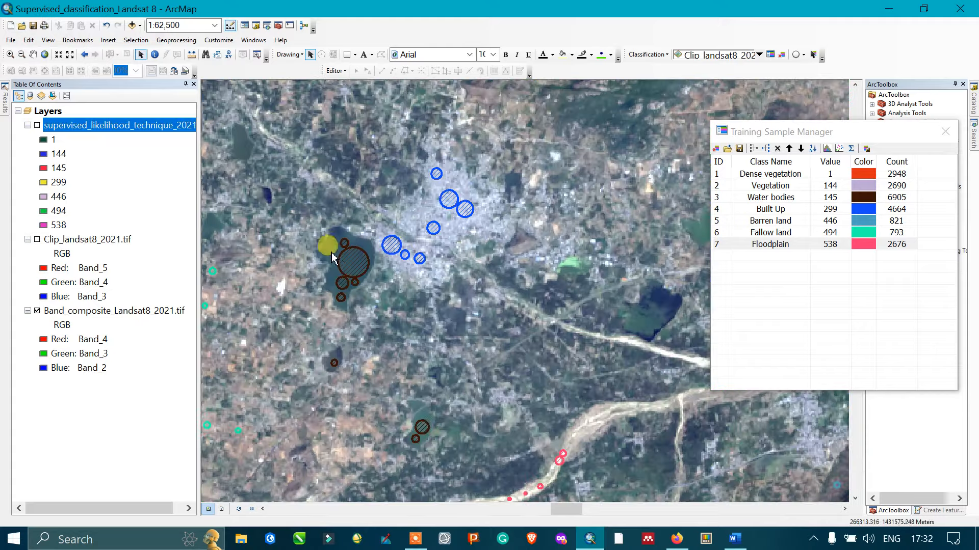
click(37, 125)
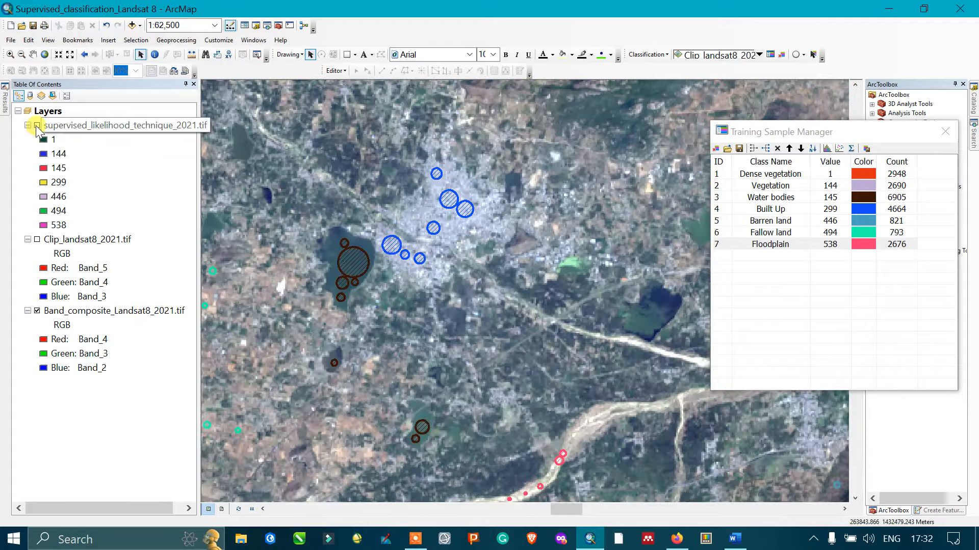
click(37, 126)
Step: Compare the floodplain class with the composite imagery along the north–south river by repeatedly hiding and showing the classified raster
scroll(462, 263, down, 5)
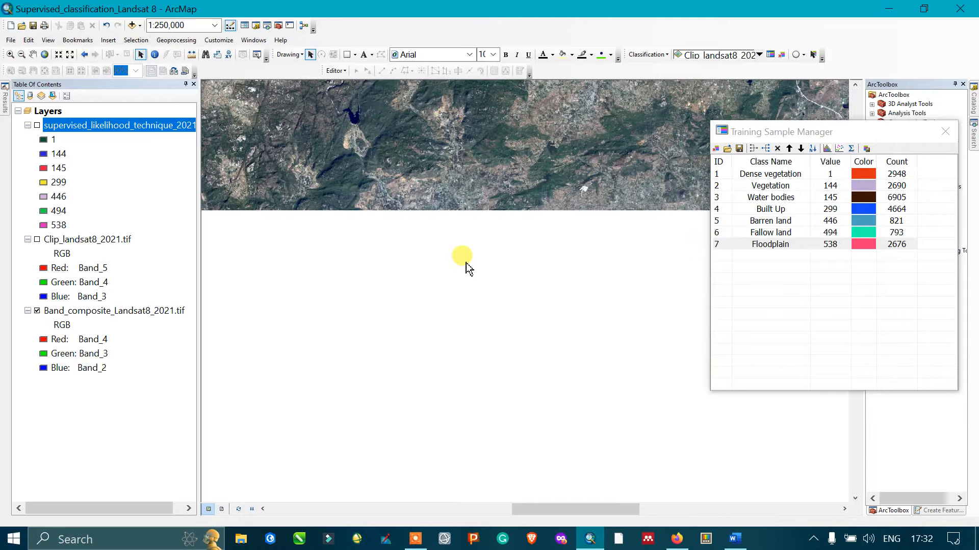
scroll(497, 259, up, 4)
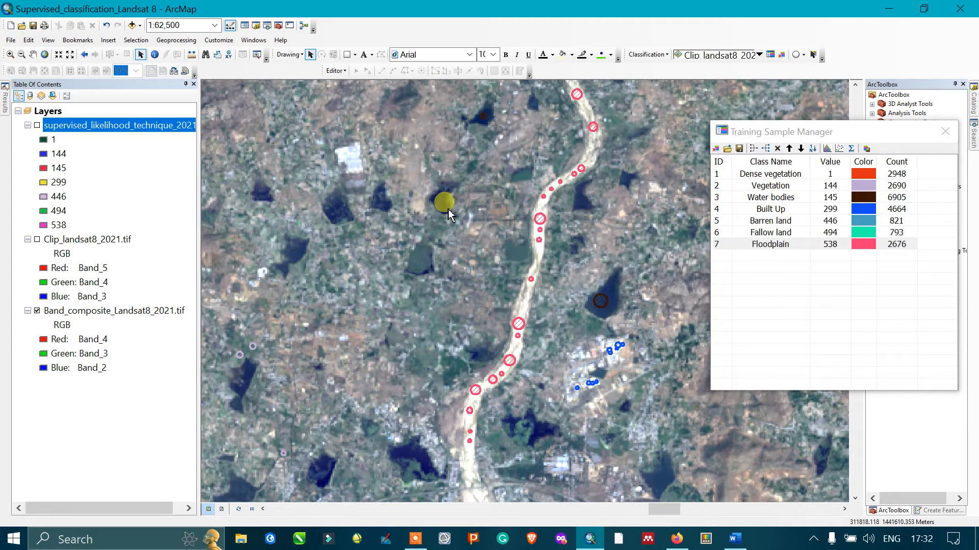
click(37, 126)
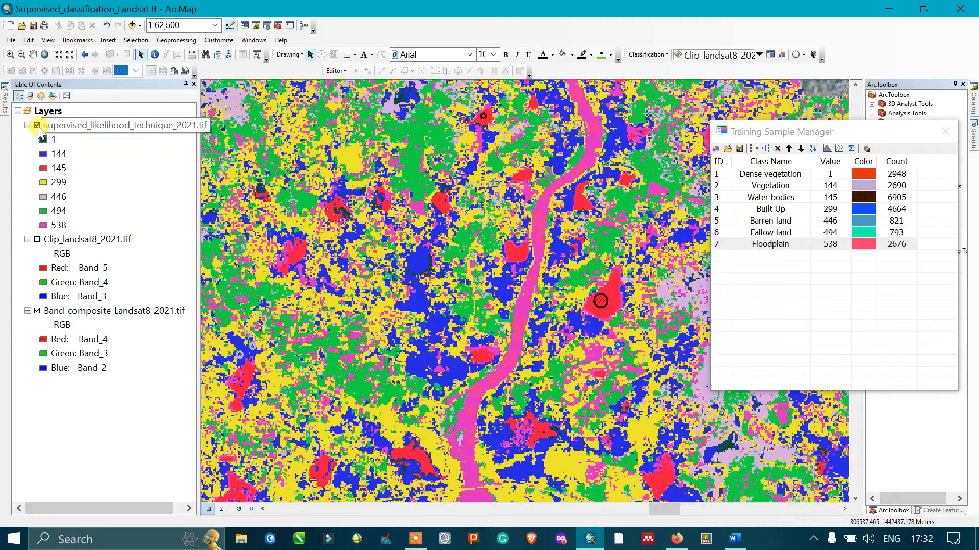
click(36, 125)
click(37, 126)
click(37, 126)
click(37, 126)
click(36, 125)
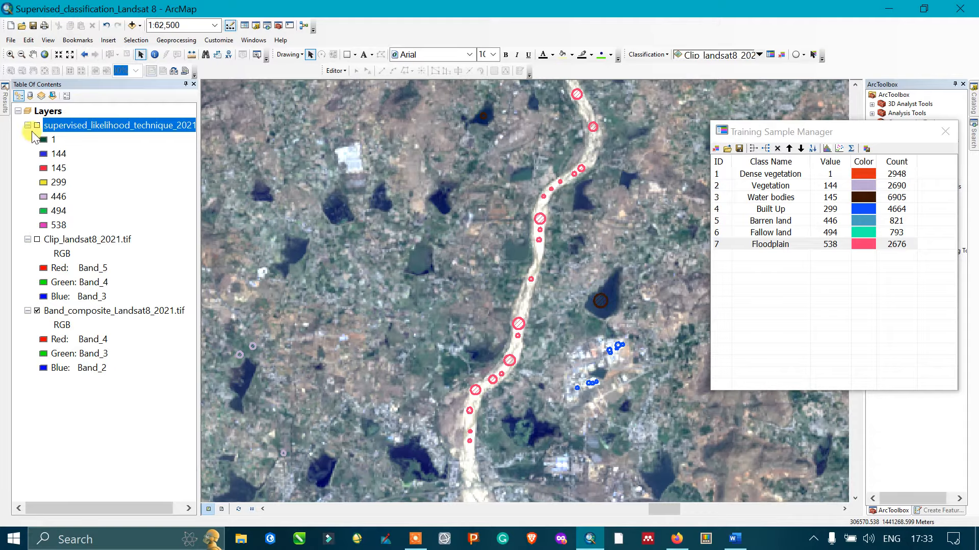
click(37, 125)
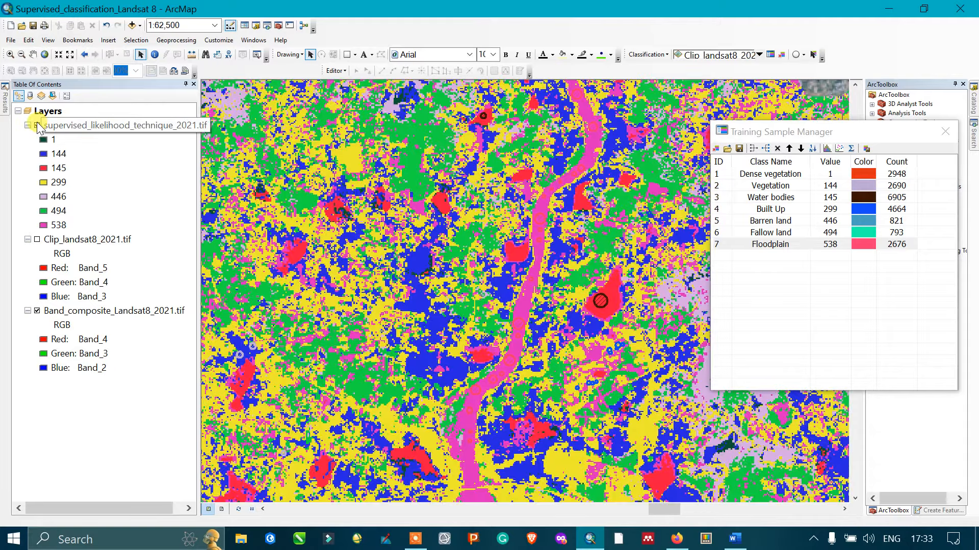
click(38, 126)
click(38, 125)
click(37, 125)
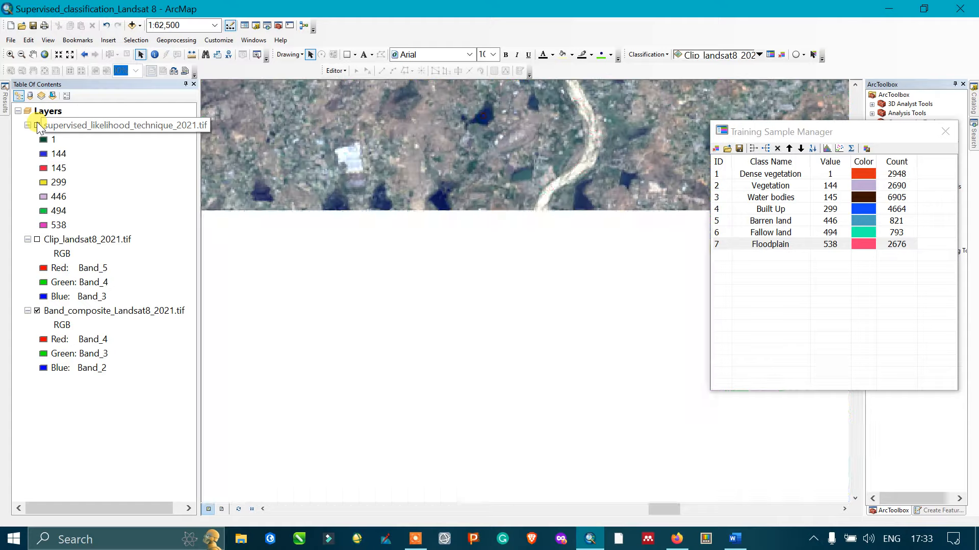
click(38, 125)
click(38, 125)
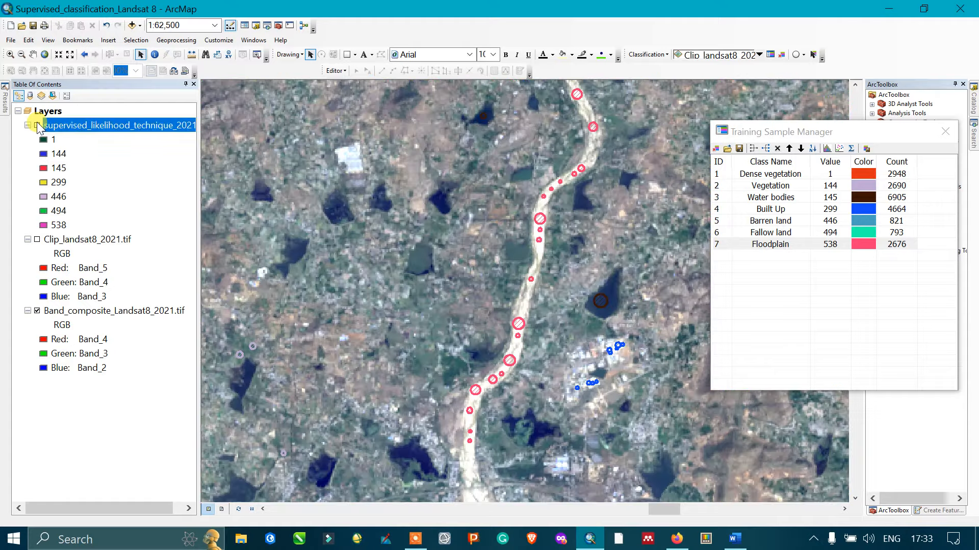
click(38, 125)
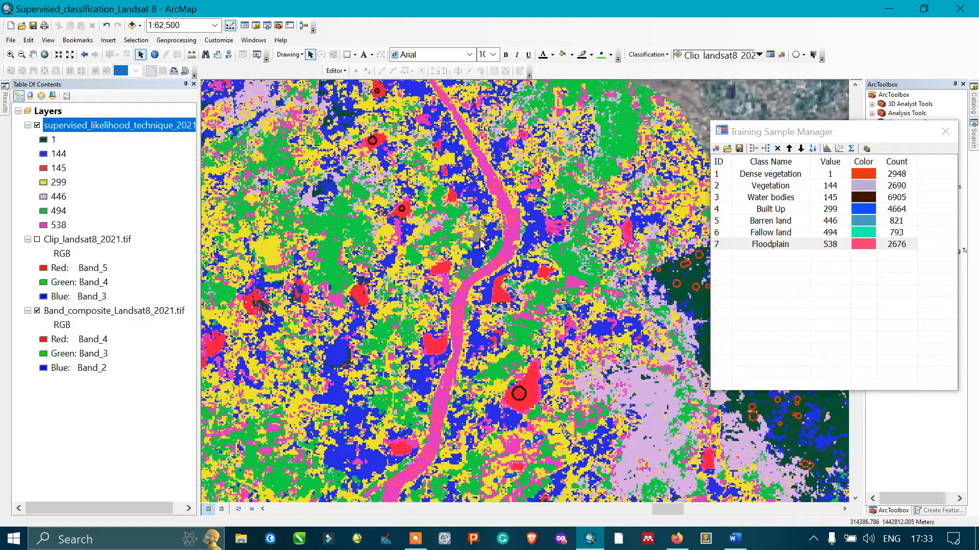
Step: Check the small water bodies and vegetation beside the river by switching between the classified raster and the composite imagery
drag(451, 214, 520, 251)
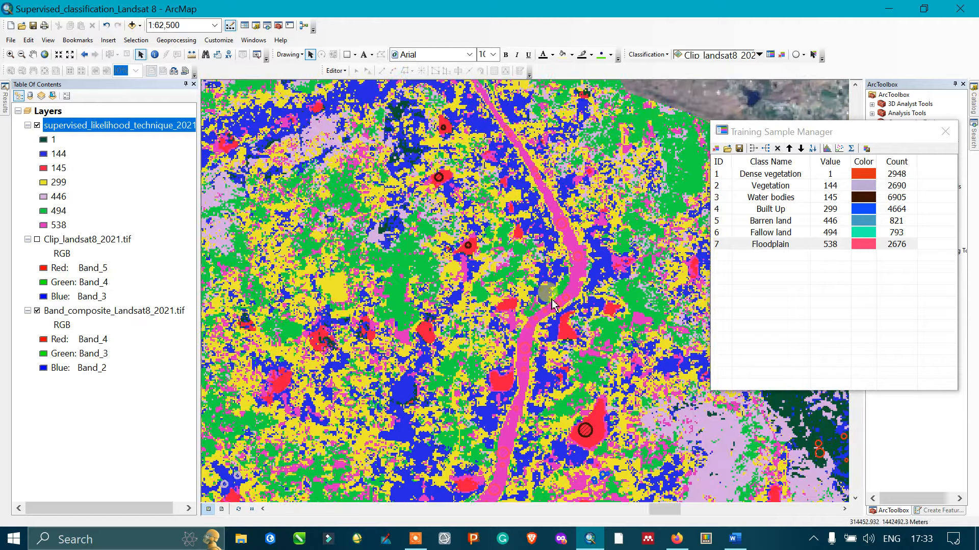
drag(530, 342, 521, 279)
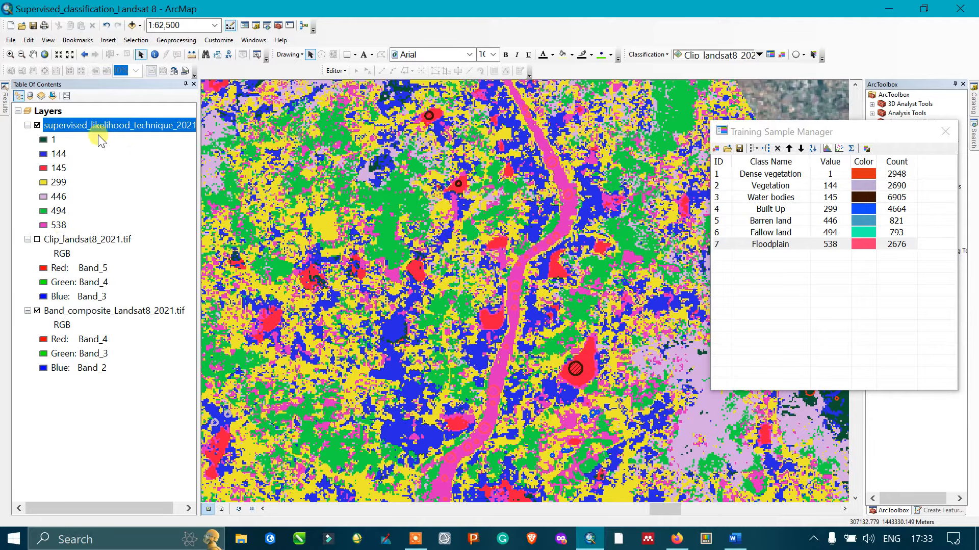
click(37, 125)
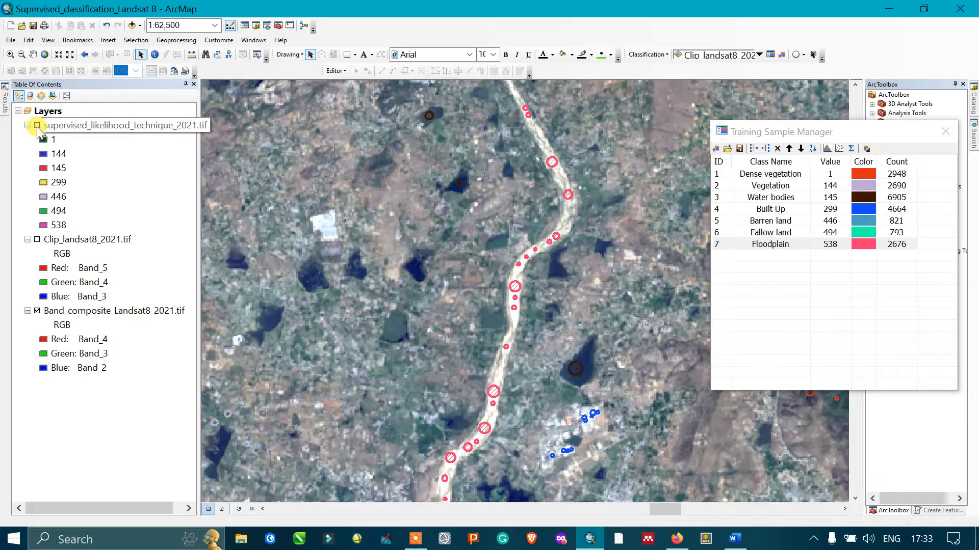
click(36, 125)
click(37, 126)
click(38, 126)
Step: Compare the classified raster with the composite imagery over the whole study area, and hide Band_composite_Landsat8_2021.tif
scroll(437, 305, down, 2)
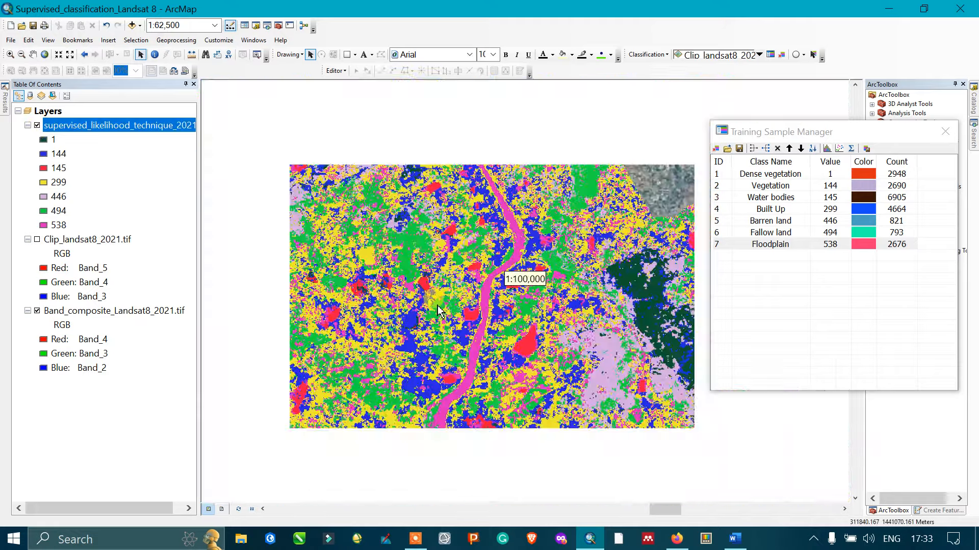
scroll(451, 311, down, 2)
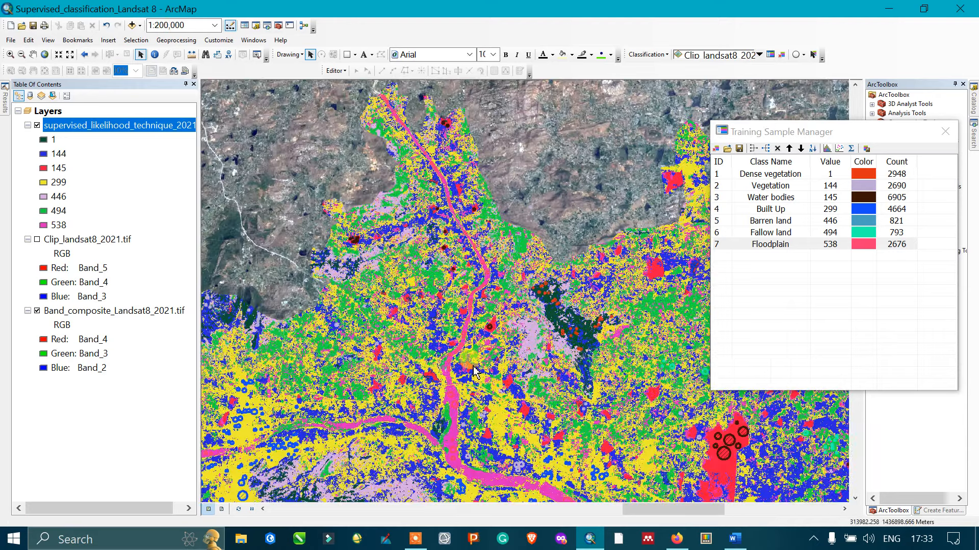
scroll(490, 332, down, 1)
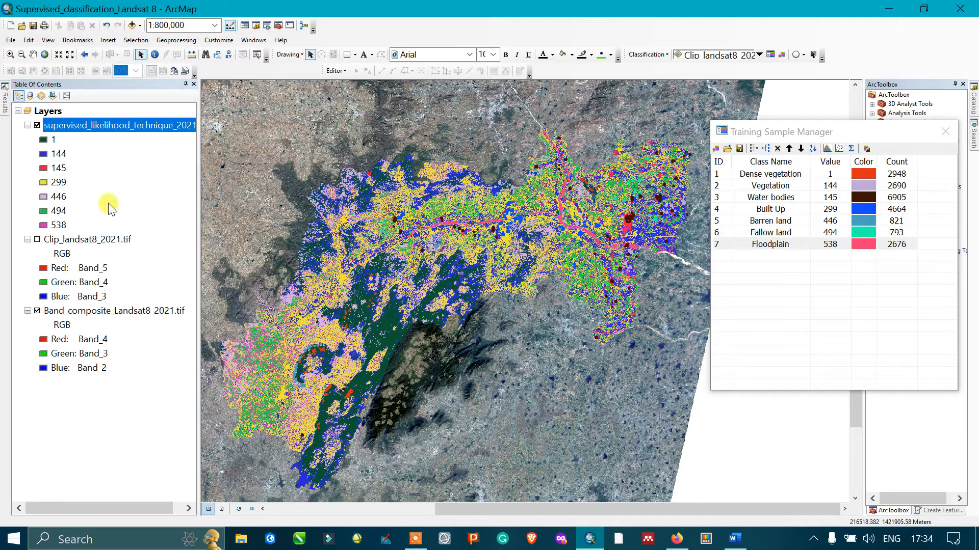
click(35, 125)
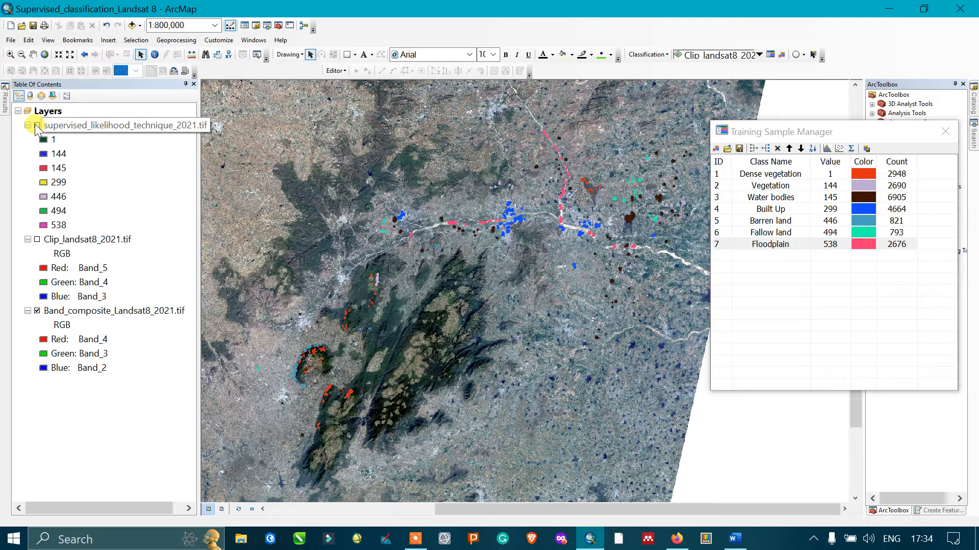
click(35, 125)
click(37, 311)
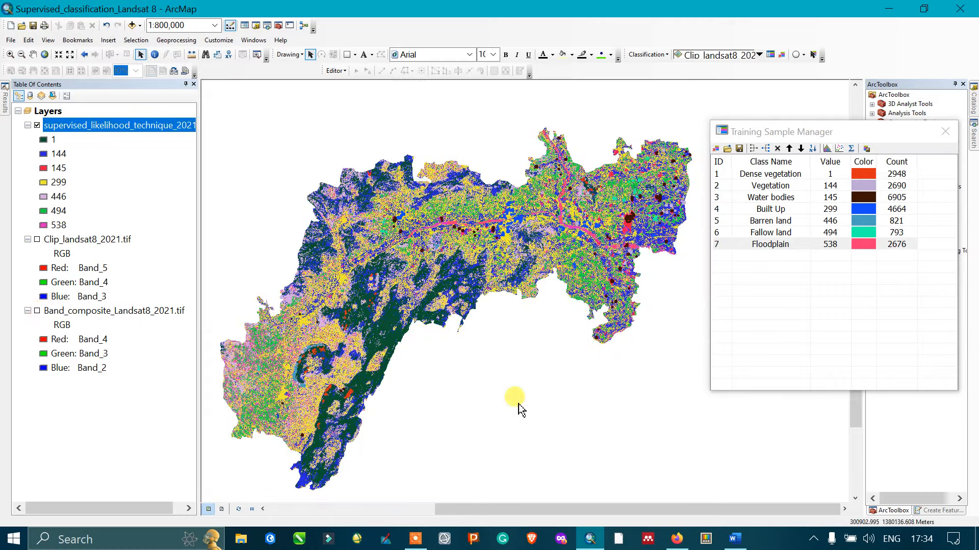
Step: Reposition the map on the classified study area and close the Training Sample Manager
drag(418, 295, 464, 275)
drag(562, 246, 532, 264)
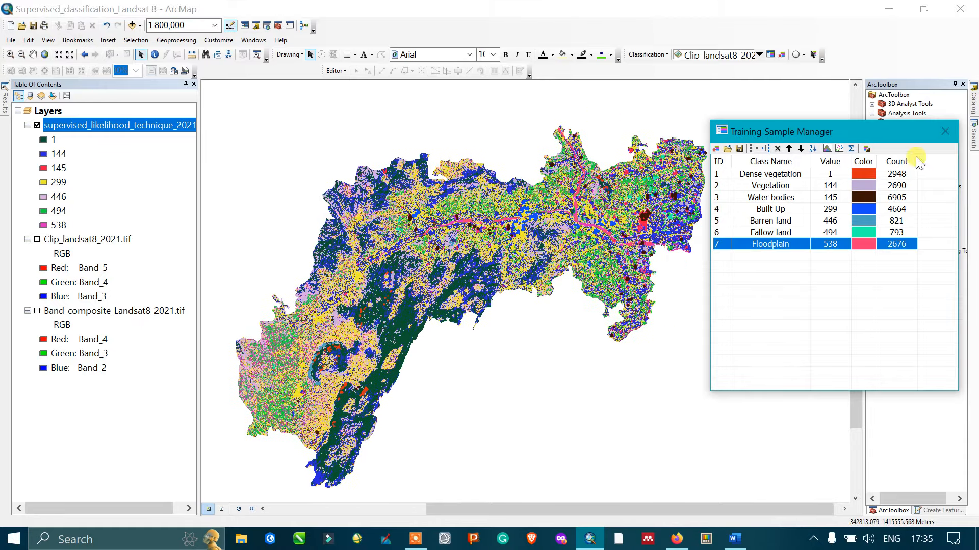
click(945, 131)
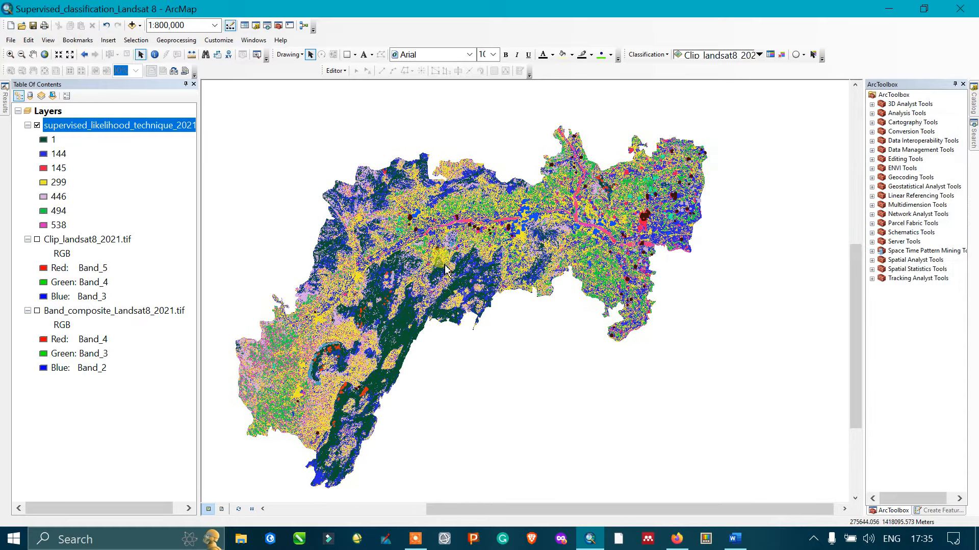
Step: Open the symbology properties of the supervised_likelihood_technique_2021.tif layer and make the label of value 1 editable
drag(445, 270, 486, 250)
scroll(486, 249, up, 1)
right_click(116, 125)
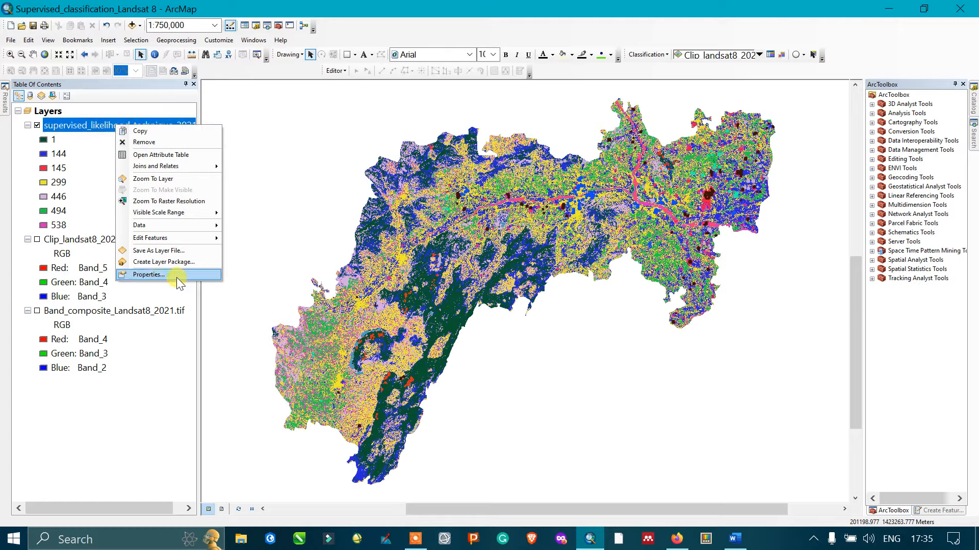
click(148, 275)
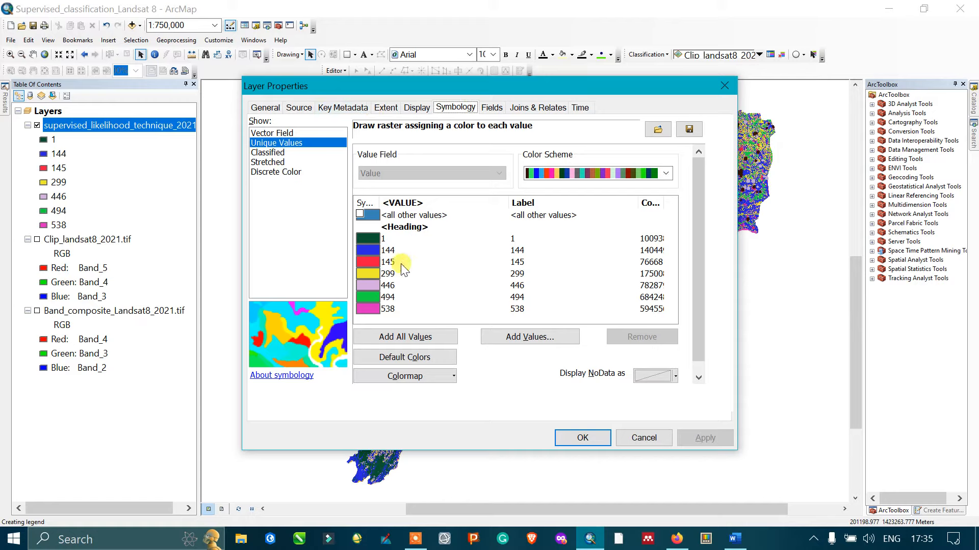
click(519, 240)
click(524, 239)
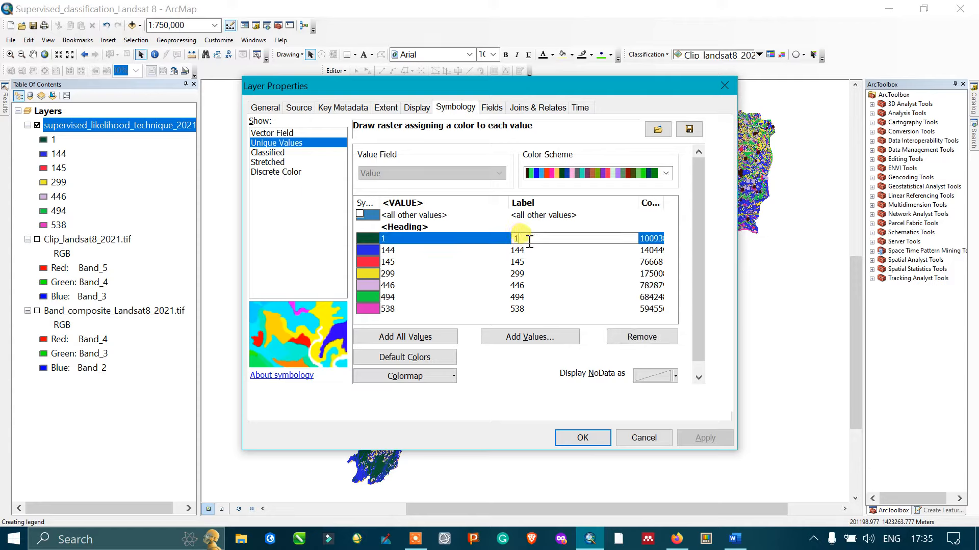